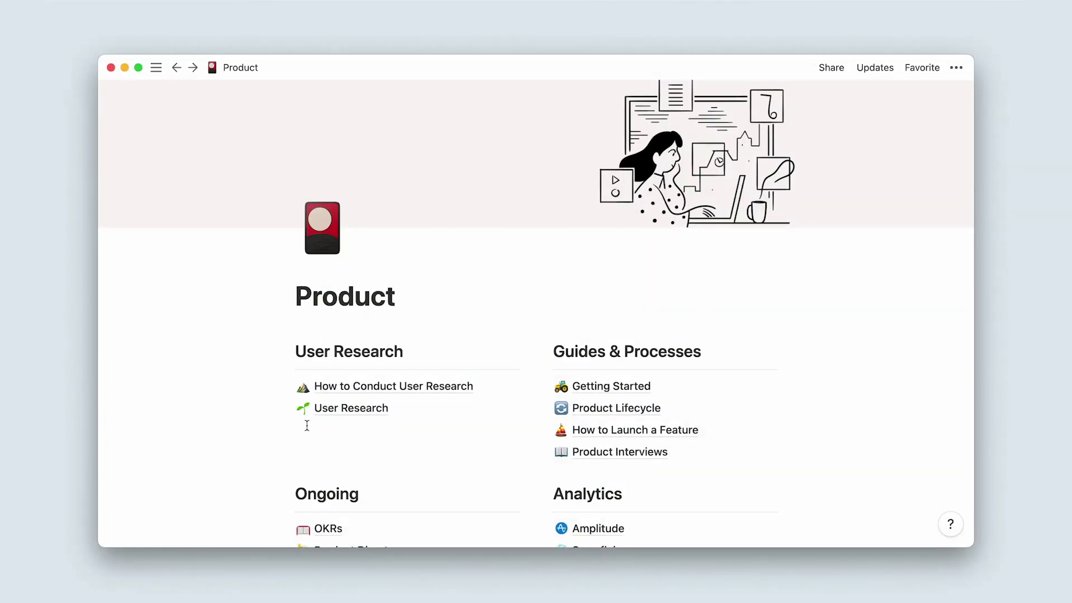
- Open the User Research database from Product and preview its Exploratory template
{"action": "left_click", "coordinate": [329, 420]}
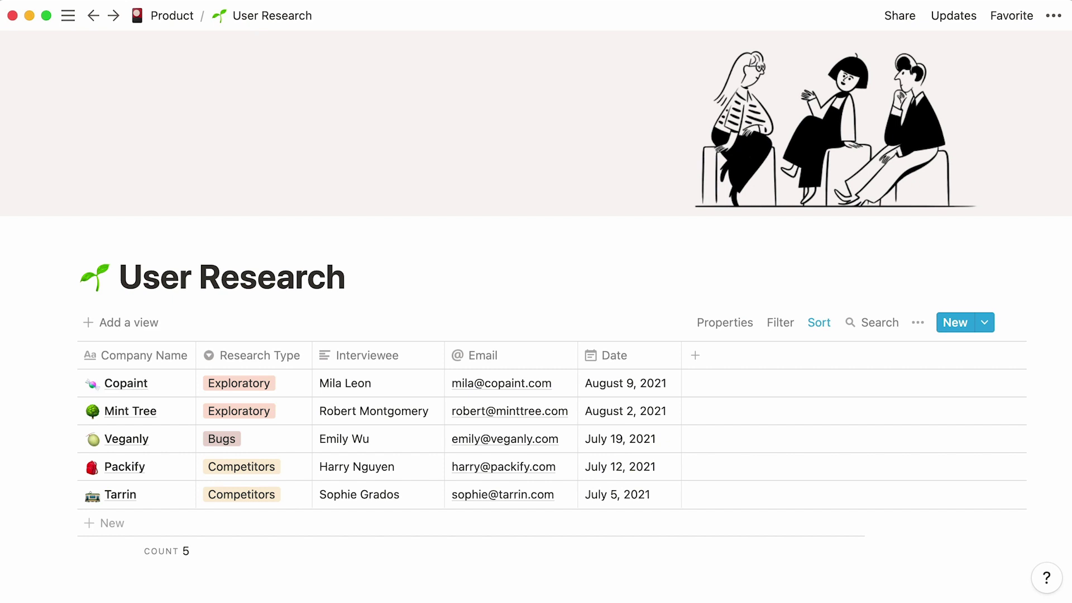
{"action": "left_click", "coordinate": [986, 325]}
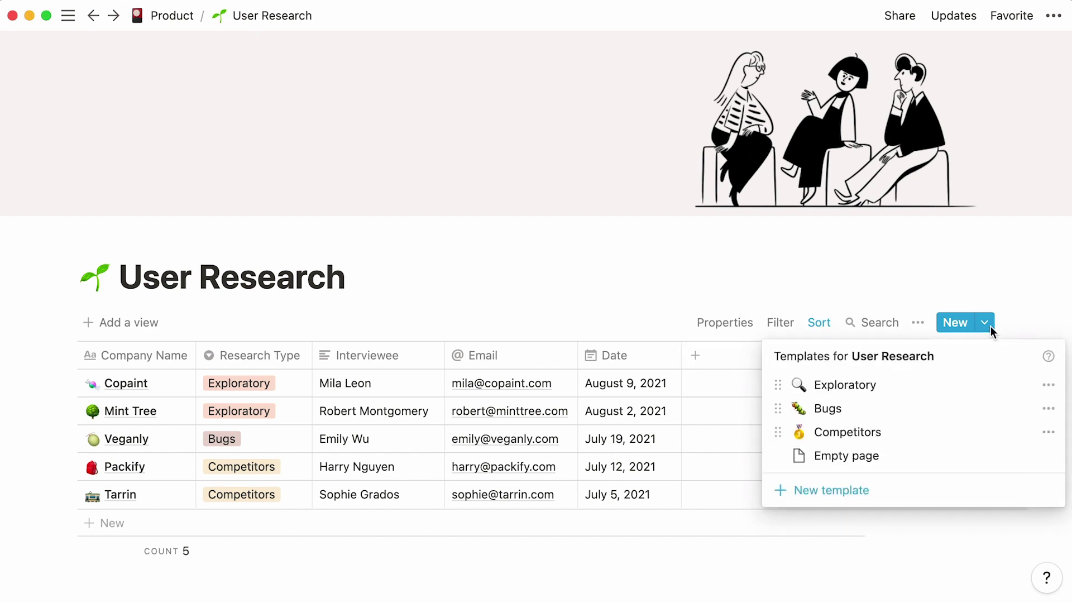
{"action": "left_click", "coordinate": [938, 387]}
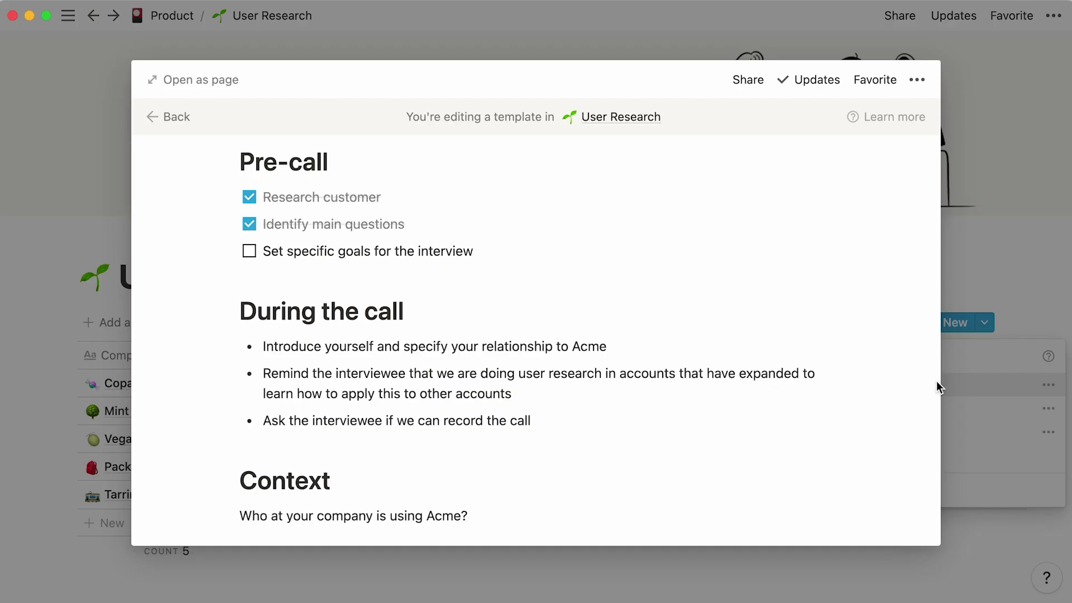
{"action": "left_click", "coordinate": [988, 361]}
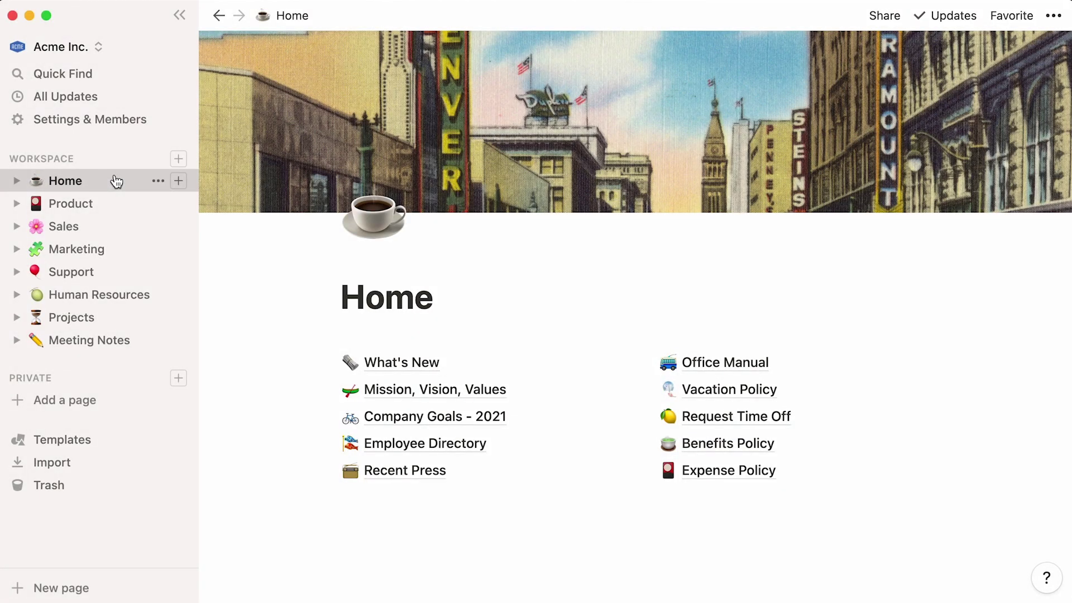
- Insert a full-page table database below How to Conduct User Research on the Product page
{"action": "left_click", "coordinate": [125, 209]}
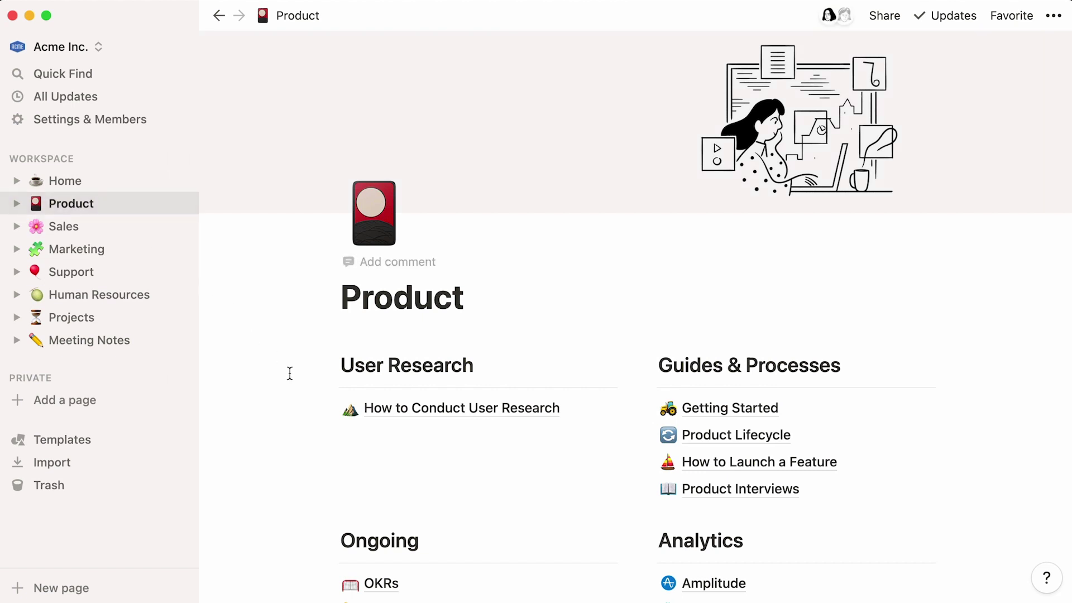
{"action": "left_click", "coordinate": [356, 441]}
{"action": "type", "text": "/"}
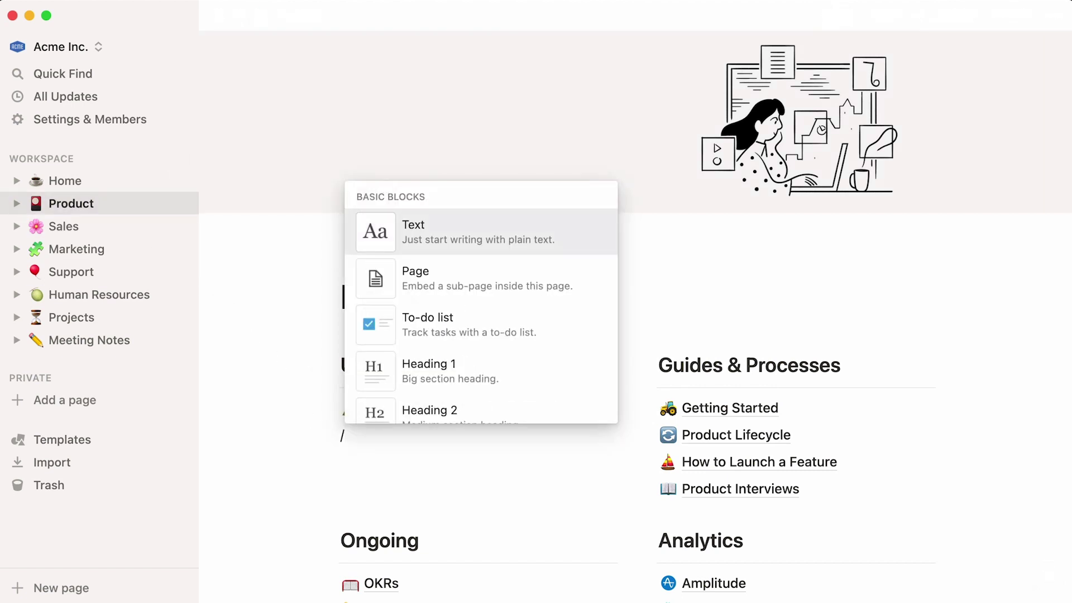
{"action": "type", "text": "table"}
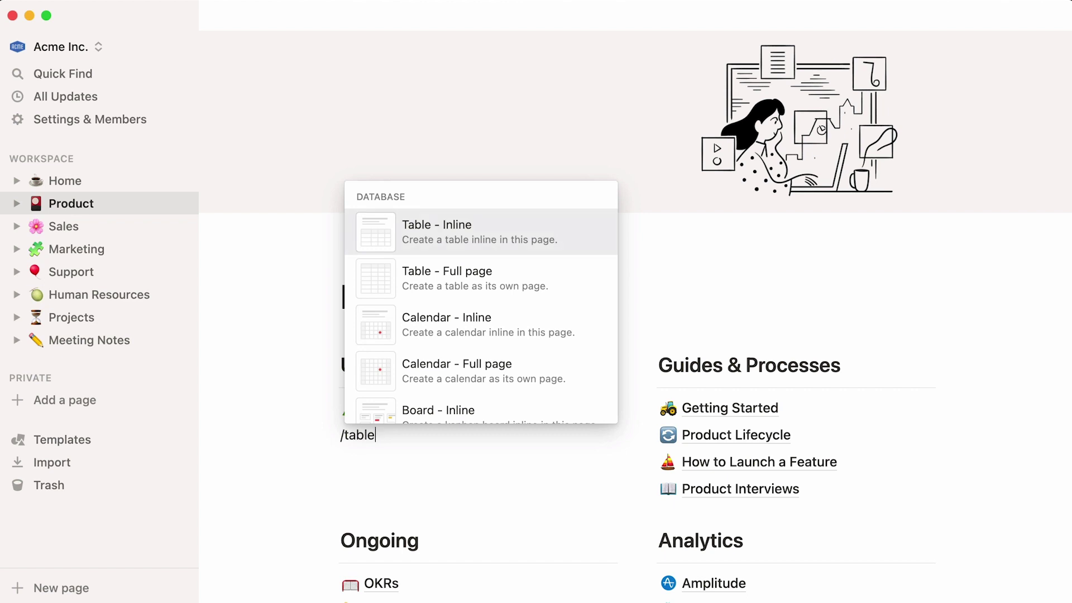
{"action": "left_click", "coordinate": [547, 297]}
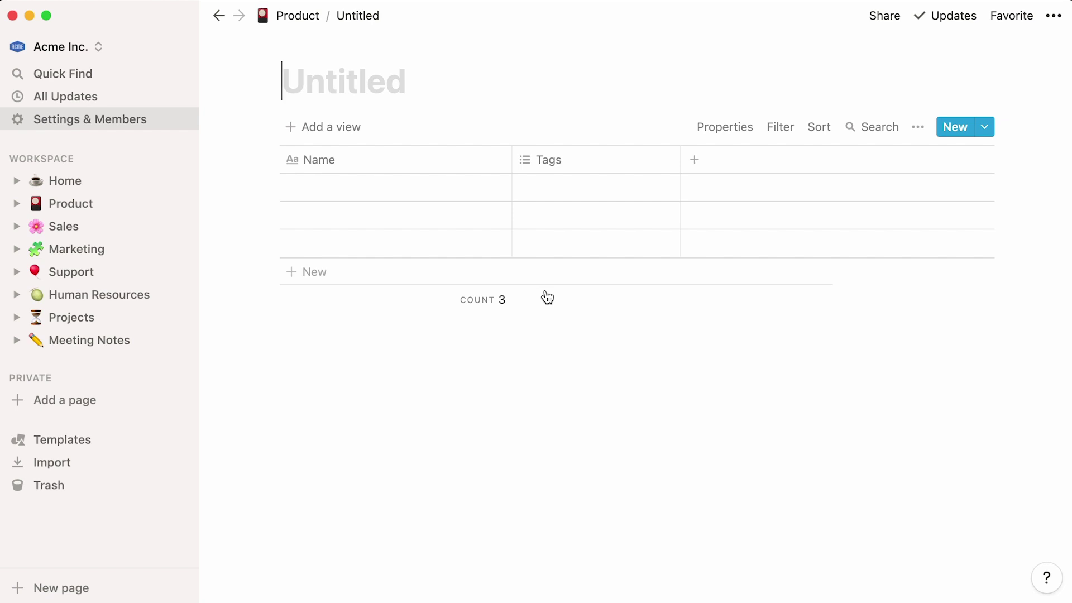
- Title the database 'User Research', give it a seedling icon and add a cover
{"action": "type", "text": "User Research"}
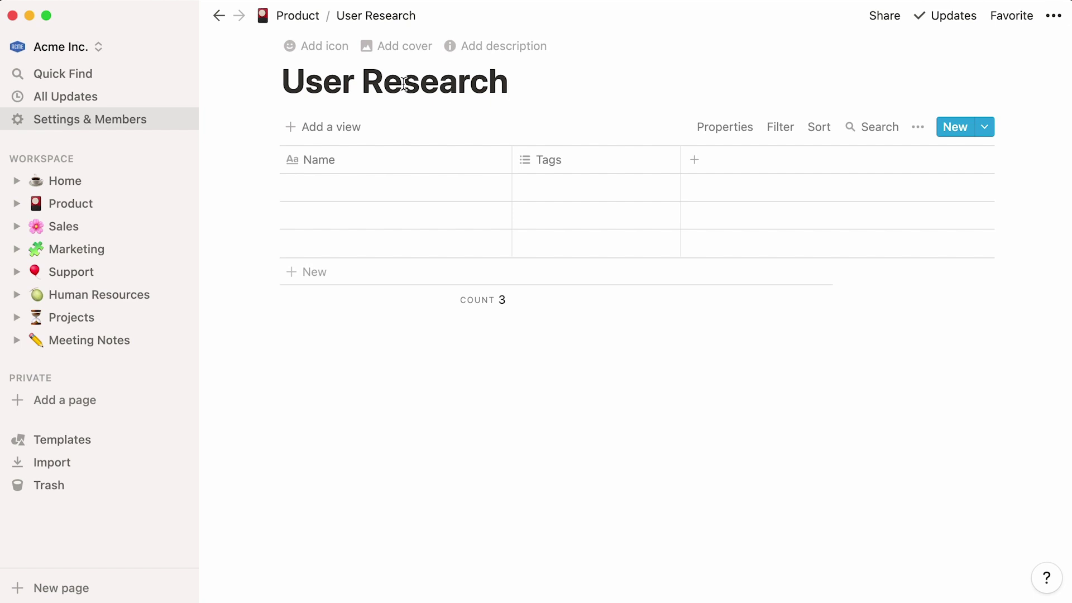
{"action": "left_click", "coordinate": [348, 56]}
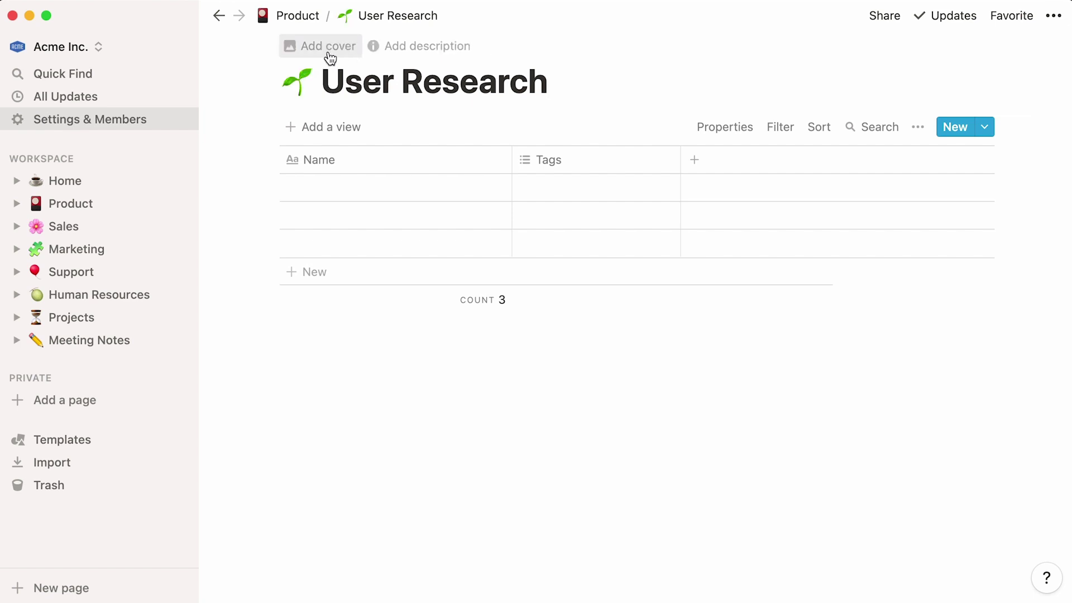
{"action": "left_click", "coordinate": [327, 51]}
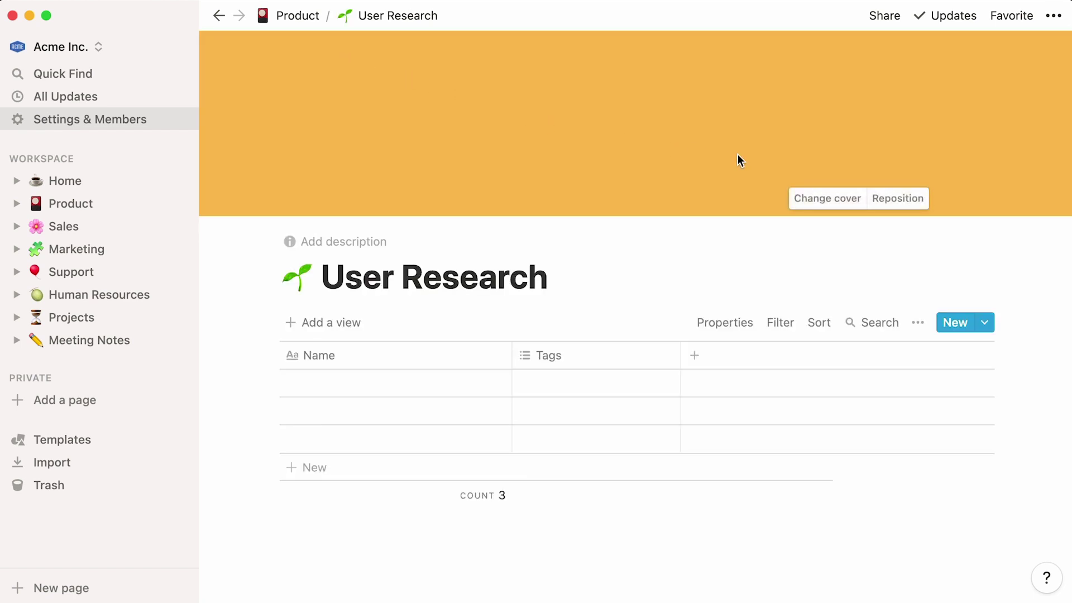
- Use the uploaded background.png as the cover image and collapse the sidebar
{"action": "left_click", "coordinate": [804, 201]}
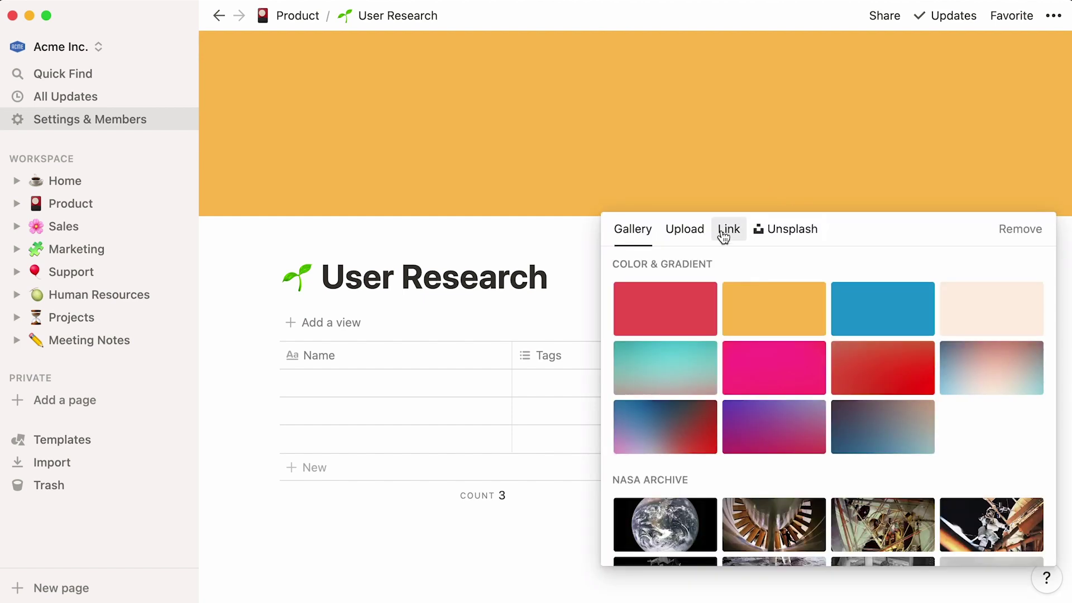
{"action": "left_click", "coordinate": [685, 229]}
{"action": "left_click", "coordinate": [729, 277]}
{"action": "double_click", "coordinate": [441, 181]}
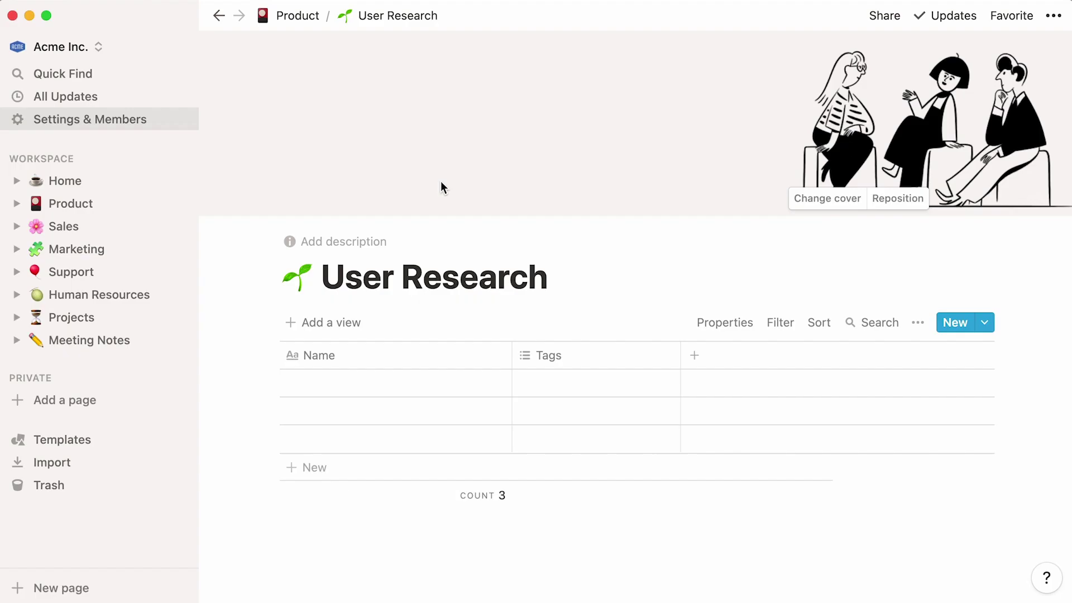
{"action": "left_click", "coordinate": [184, 16]}
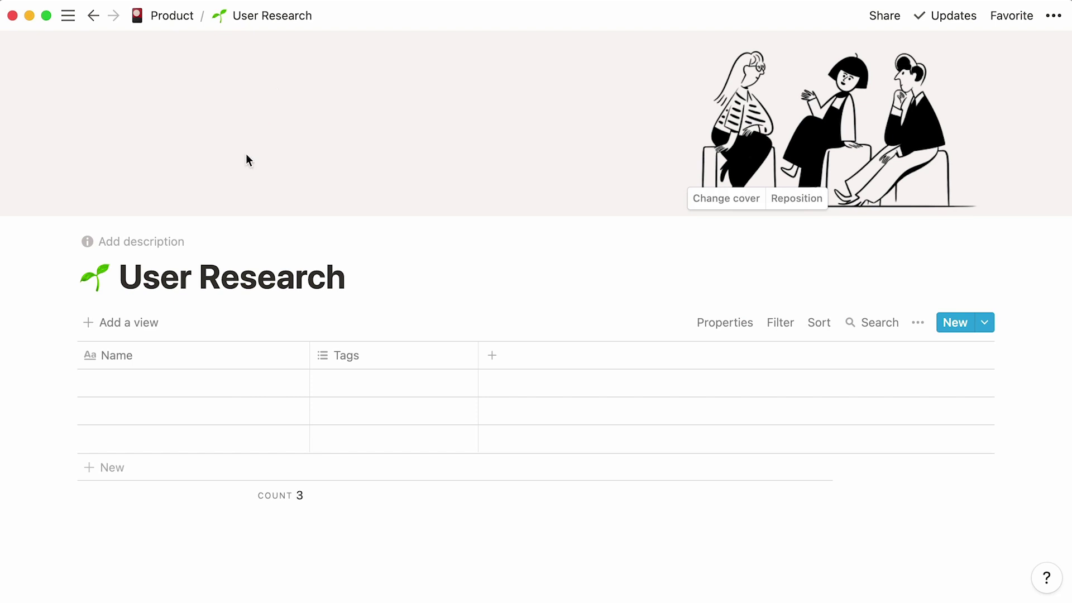
- Enter Mint Tree as the first row's name
{"action": "left_click", "coordinate": [102, 379]}
{"action": "type", "text": "Mint T"}
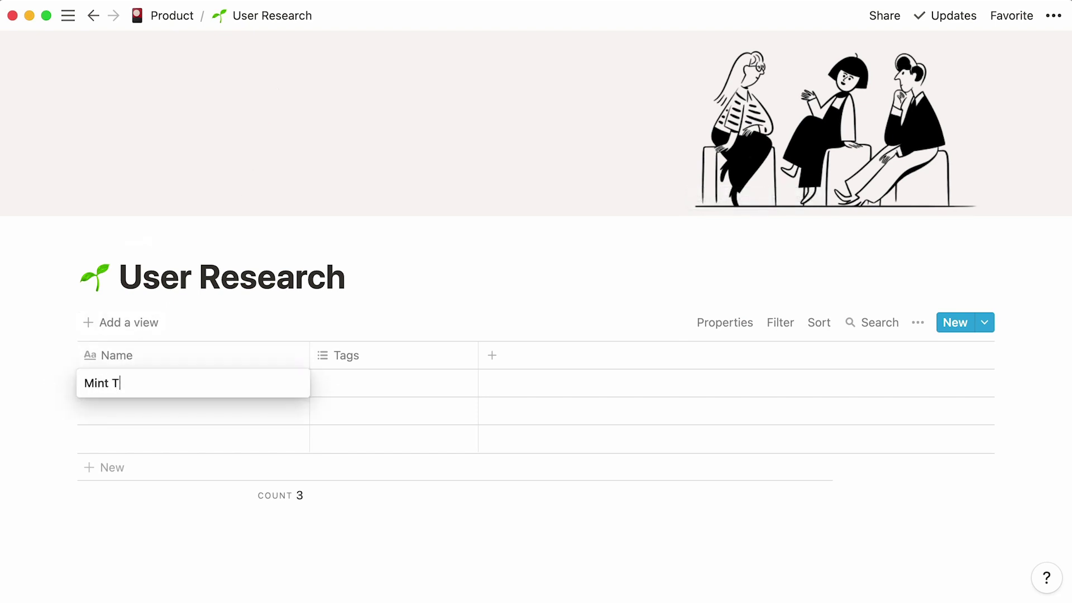
{"action": "type", "text": "ree"}
{"action": "key", "text": "Escape"}
- Rename the Name column to Company Name
{"action": "left_click", "coordinate": [136, 357]}
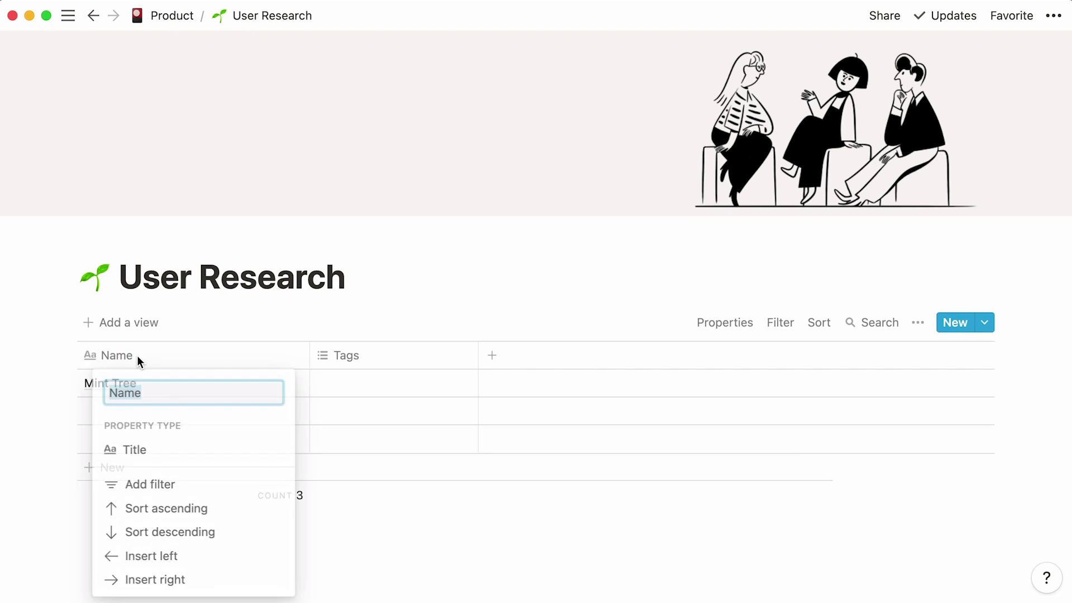
{"action": "key", "text": "Left"}
{"action": "type", "text": "Company"}
{"action": "key", "text": "Return"}
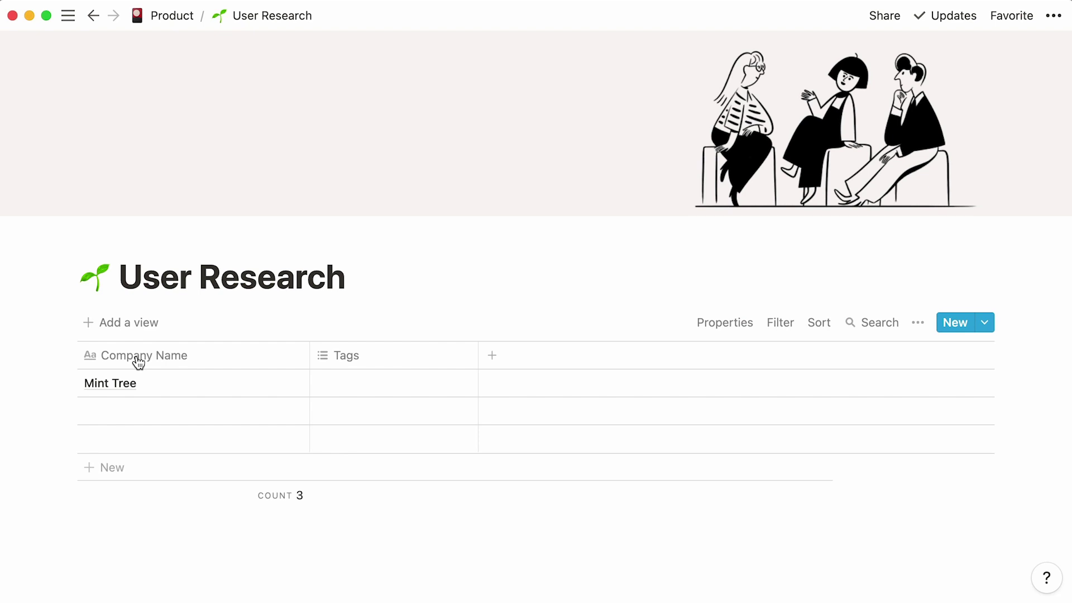
{"action": "mouse_move", "coordinate": [151, 380]}
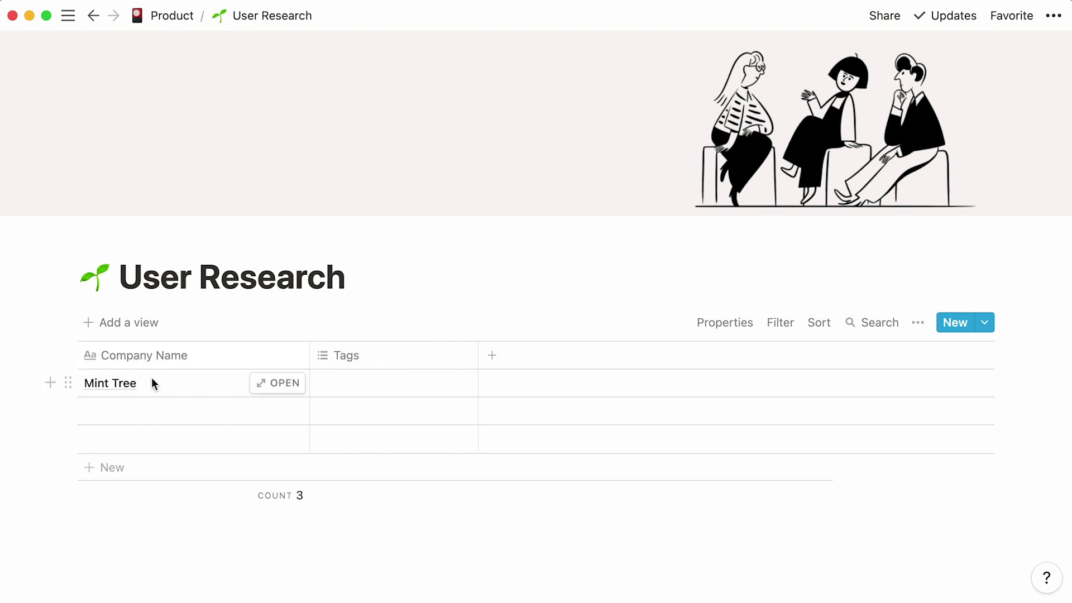
{"action": "left_click", "coordinate": [265, 394]}
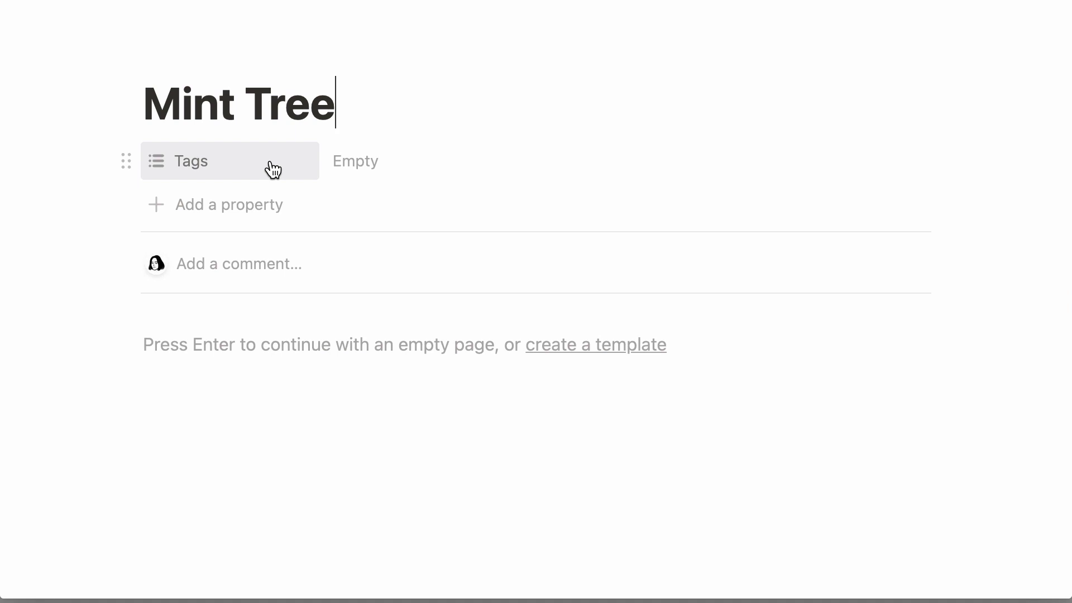
{"action": "left_click", "coordinate": [270, 163]}
{"action": "mouse_move", "coordinate": [268, 291]}
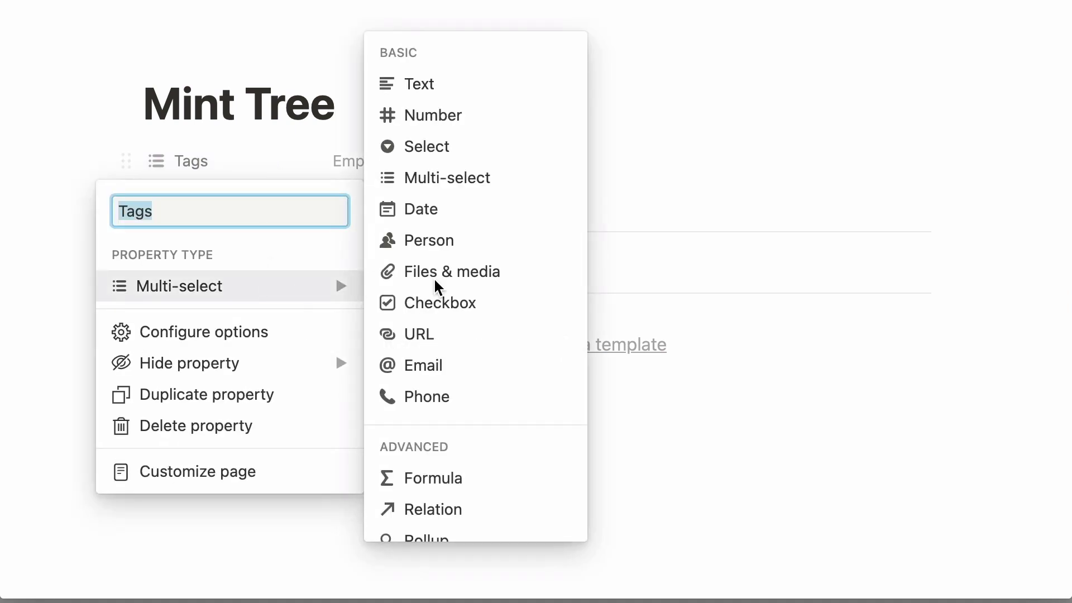
{"action": "mouse_move", "coordinate": [539, 84]}
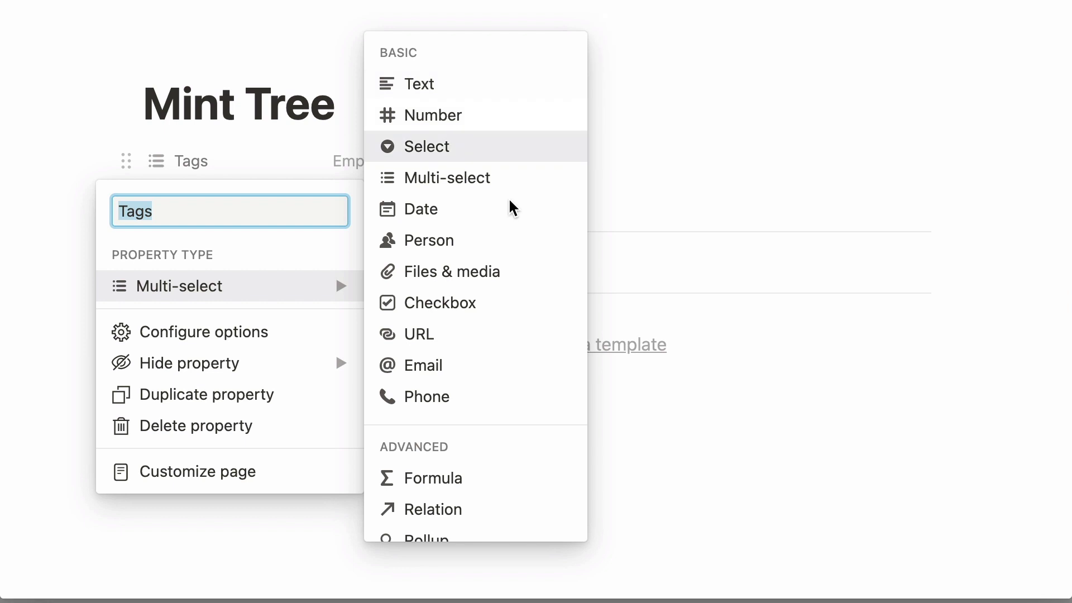
{"action": "mouse_move", "coordinate": [504, 236]}
{"action": "mouse_move", "coordinate": [479, 336]}
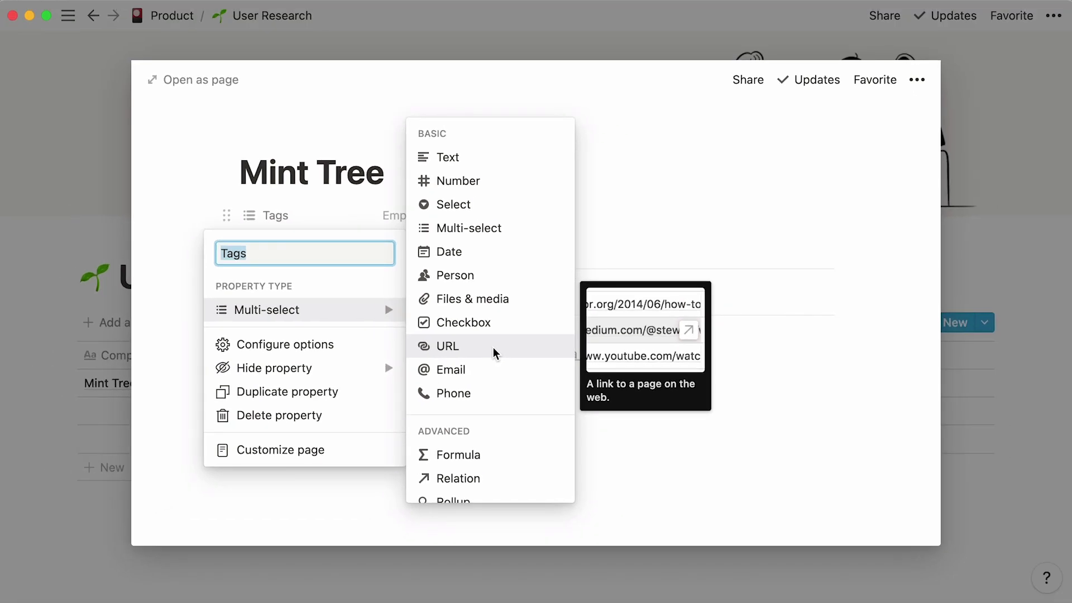
{"action": "left_click", "coordinate": [816, 223]}
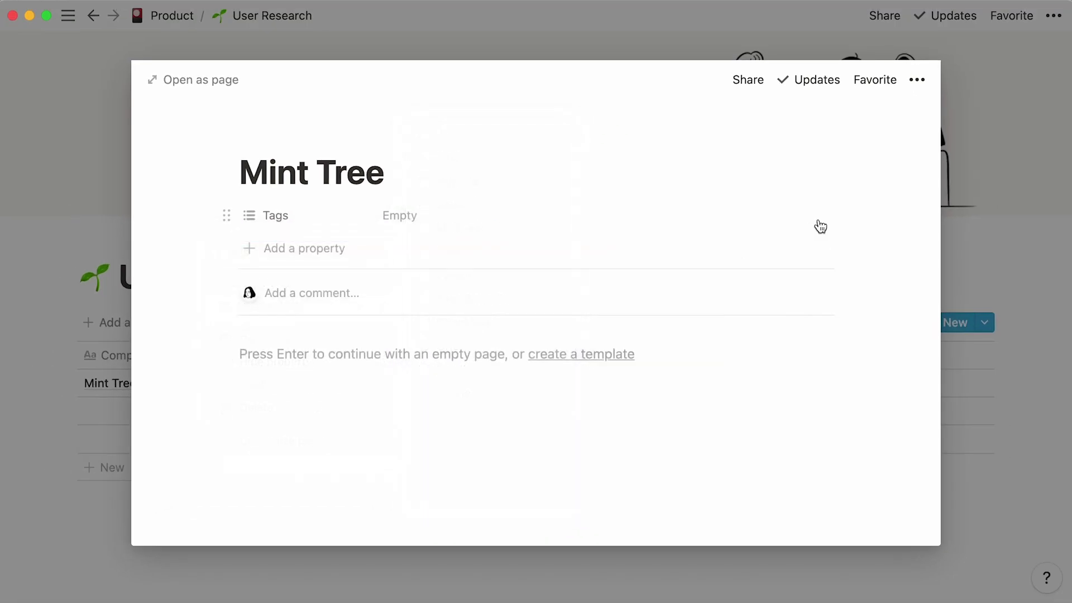
{"action": "left_click", "coordinate": [986, 249]}
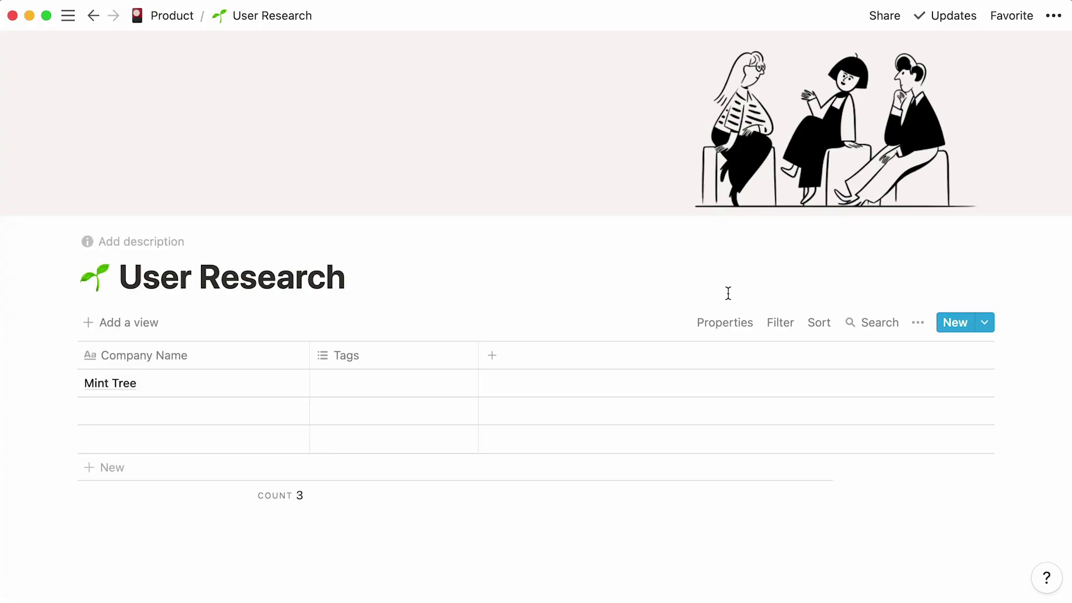
- Delete the Tags column and confirm the deletion
{"action": "left_click", "coordinate": [434, 364]}
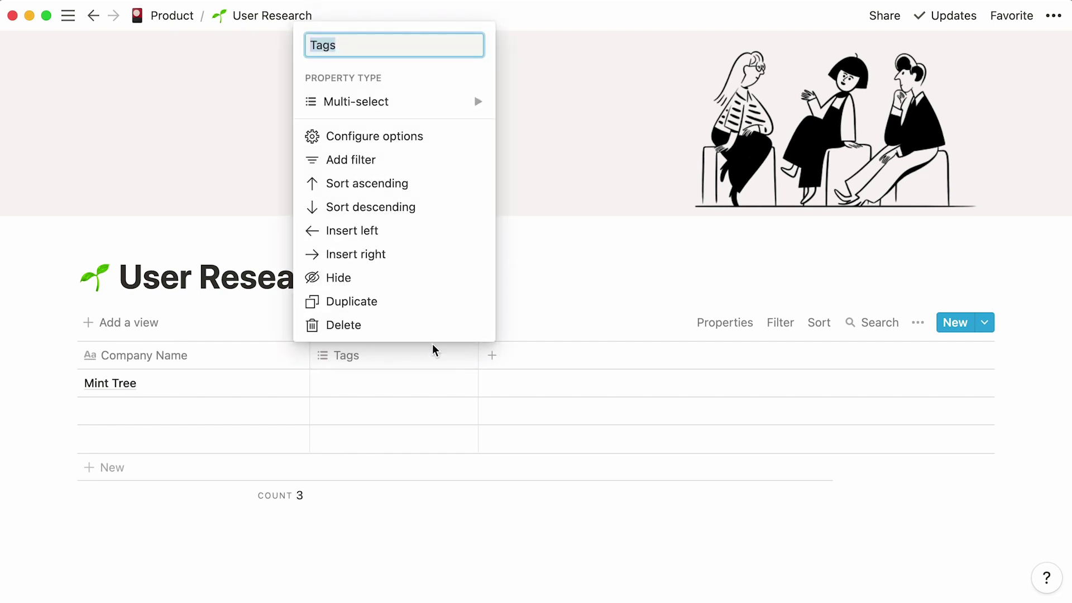
{"action": "left_click", "coordinate": [432, 330]}
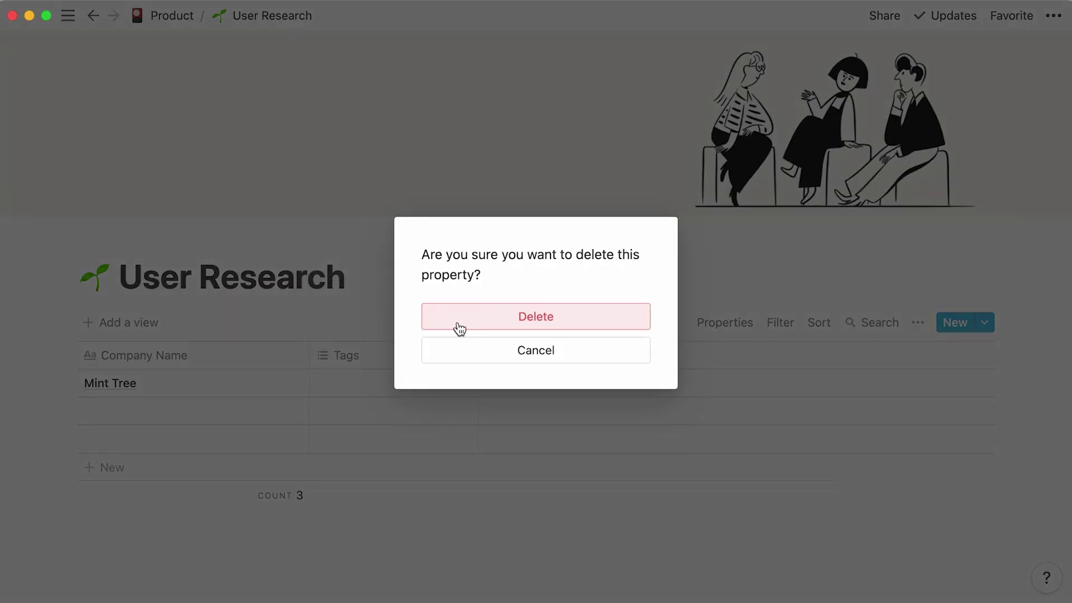
{"action": "left_click", "coordinate": [457, 326]}
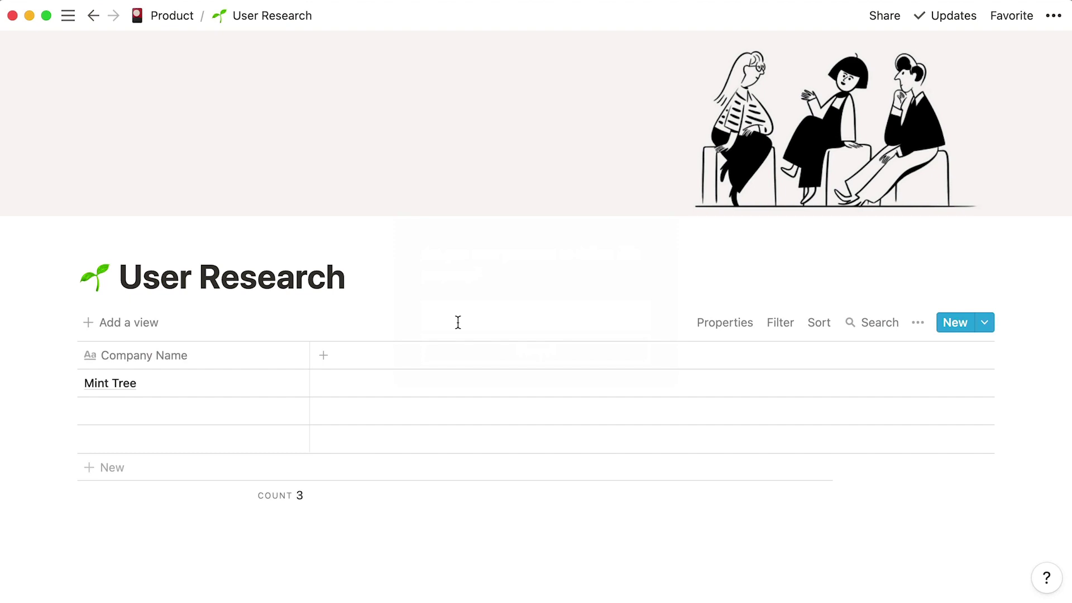
- Add a Select property named Research Type next to Company Name
{"action": "left_click", "coordinate": [329, 360]}
{"action": "type", "text": "Rese"}
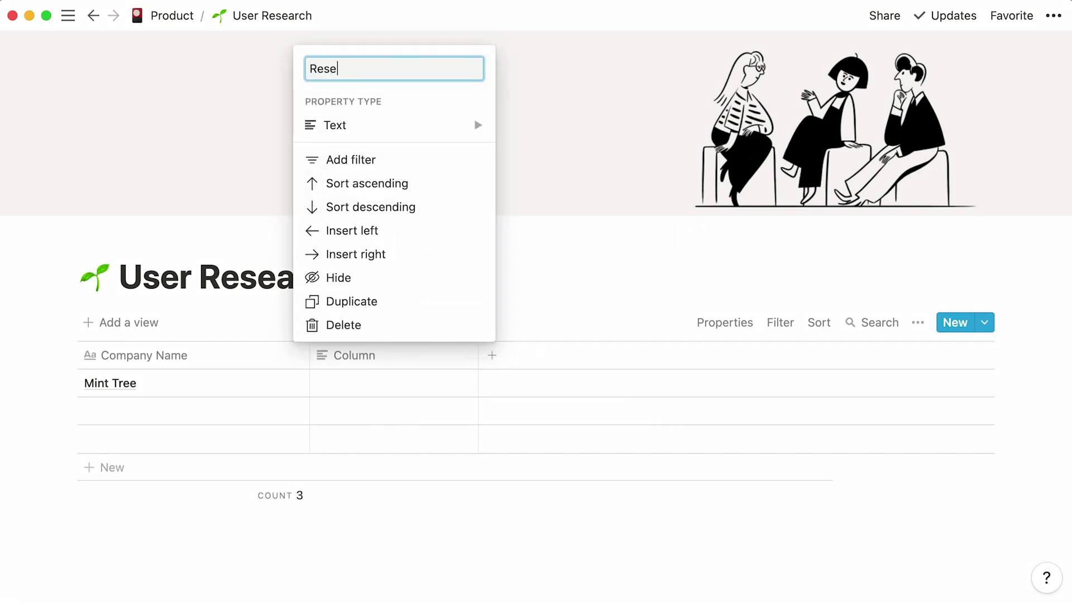
{"action": "type", "text": "arch Type"}
{"action": "mouse_move", "coordinate": [397, 129]}
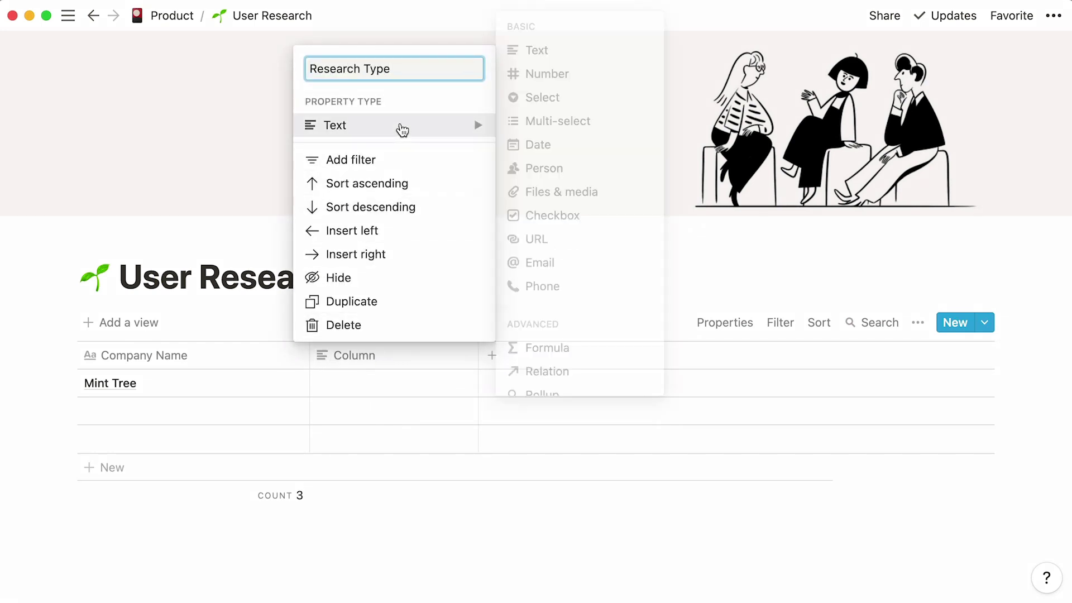
{"action": "left_click", "coordinate": [608, 100]}
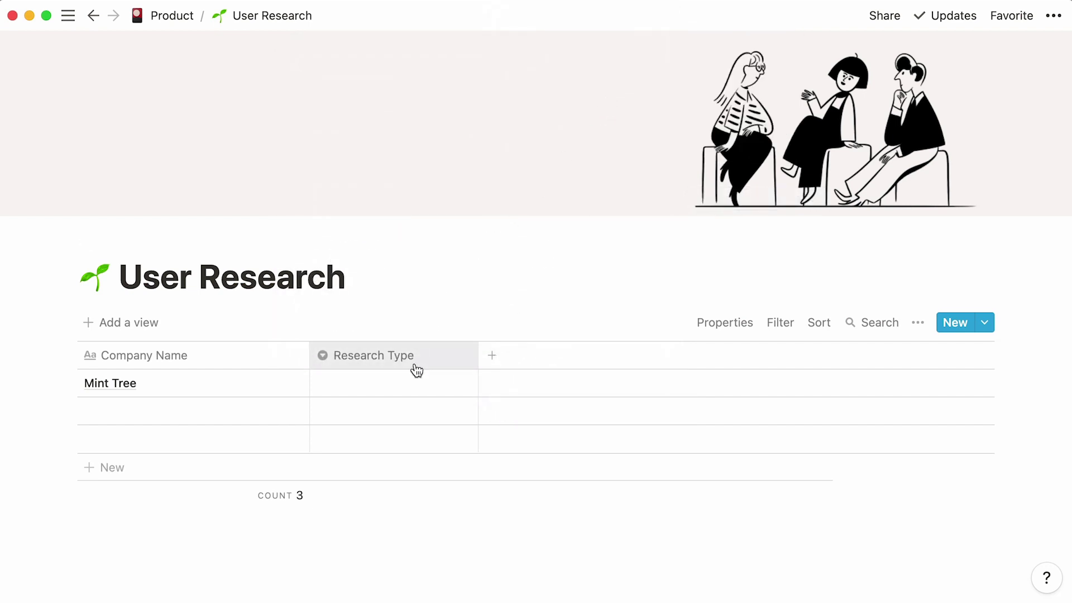
- Create Exploratory and Bugs options from Mint Tree's Research Type cell
{"action": "left_click", "coordinate": [393, 383]}
{"action": "type", "text": "Exploratory"}
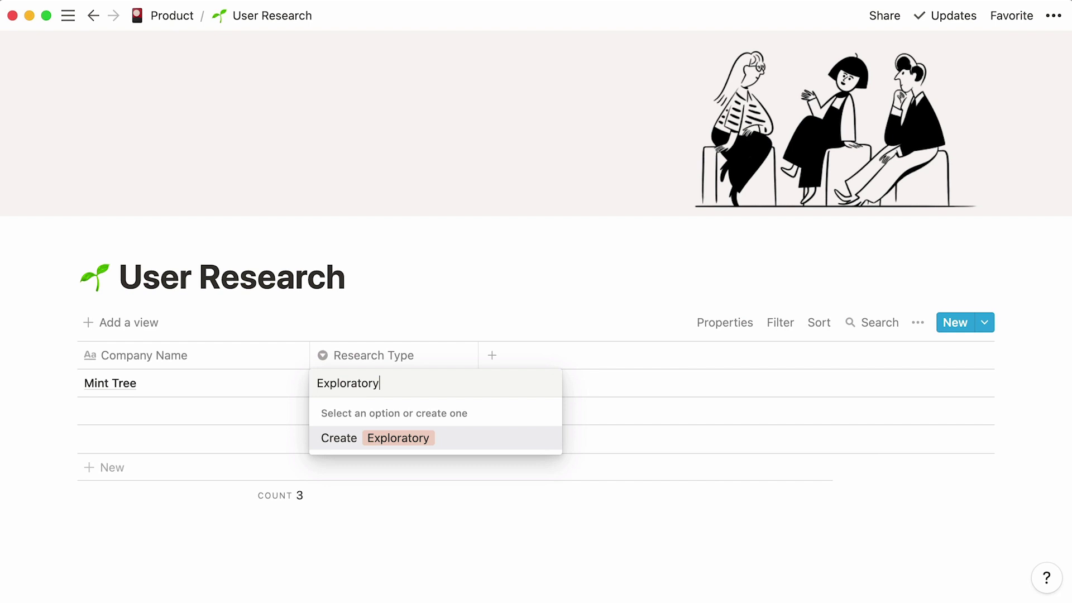
{"action": "left_click", "coordinate": [347, 446]}
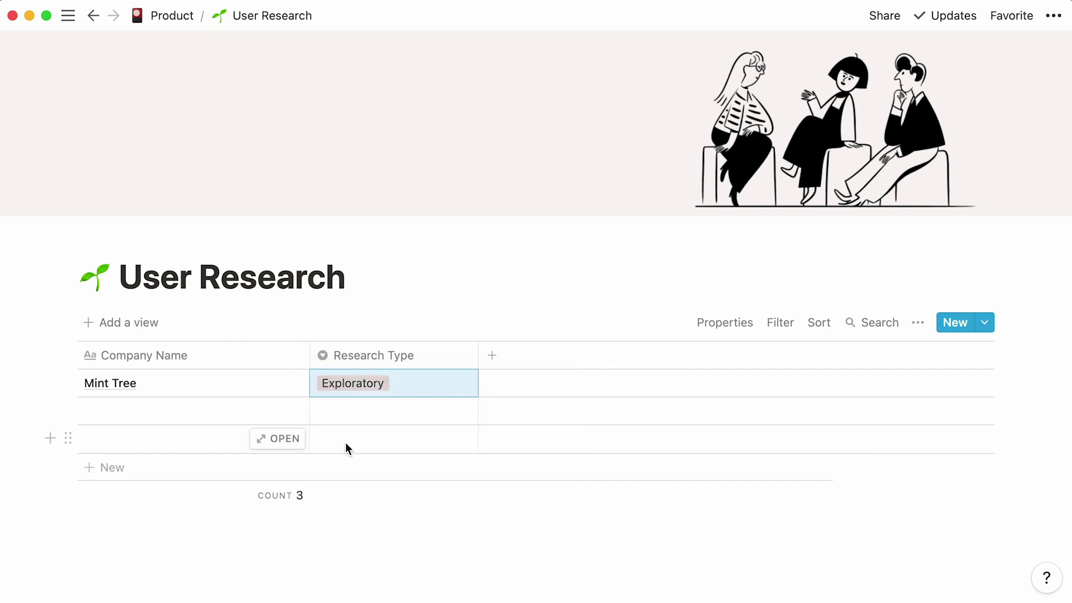
{"action": "left_click", "coordinate": [423, 379]}
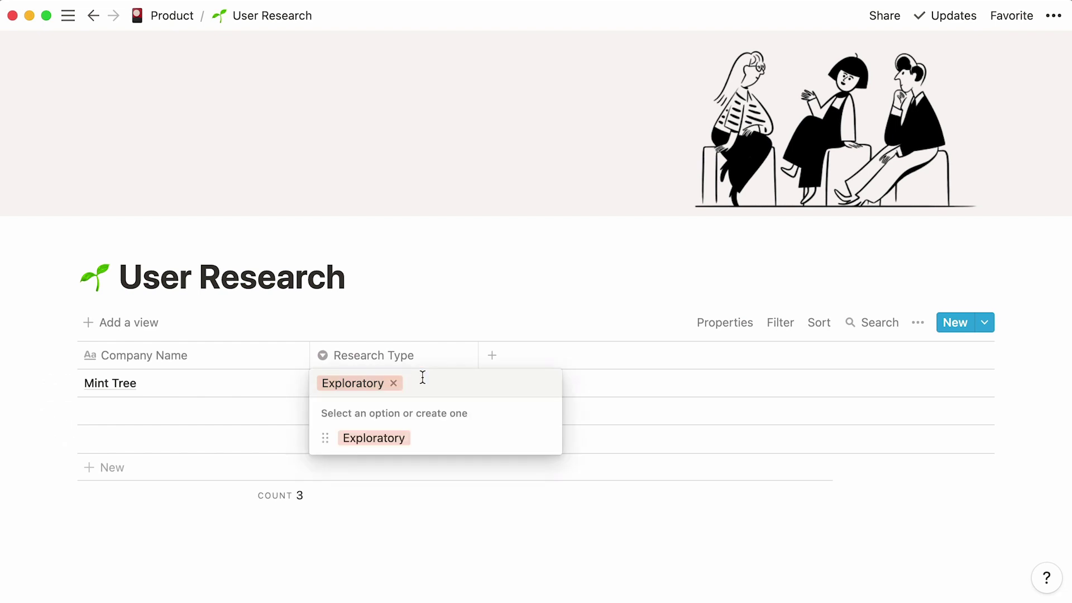
{"action": "type", "text": "Bugs"}
{"action": "left_click", "coordinate": [355, 440]}
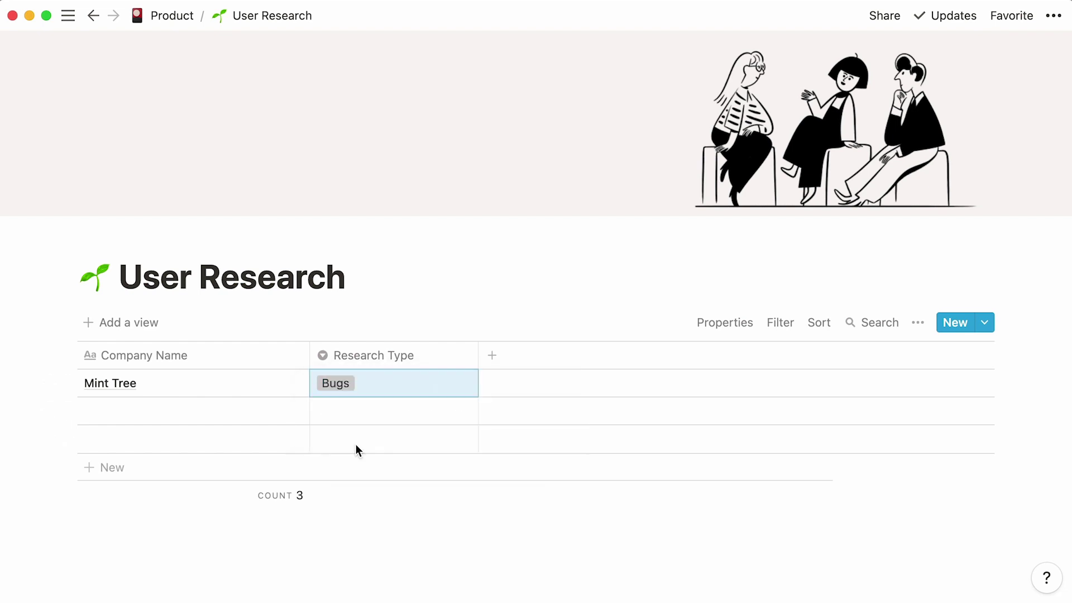
- Create the Competitors option, tag Mint Tree with it, and keep the property as Select
{"action": "left_click", "coordinate": [403, 389]}
{"action": "type", "text": "Competitors"}
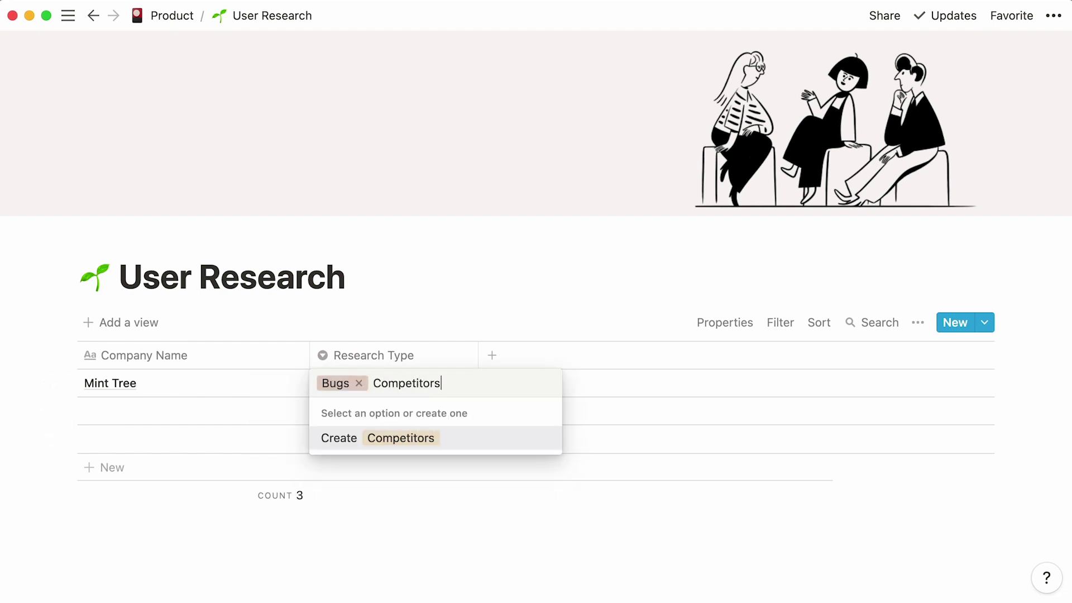
{"action": "left_click", "coordinate": [372, 435]}
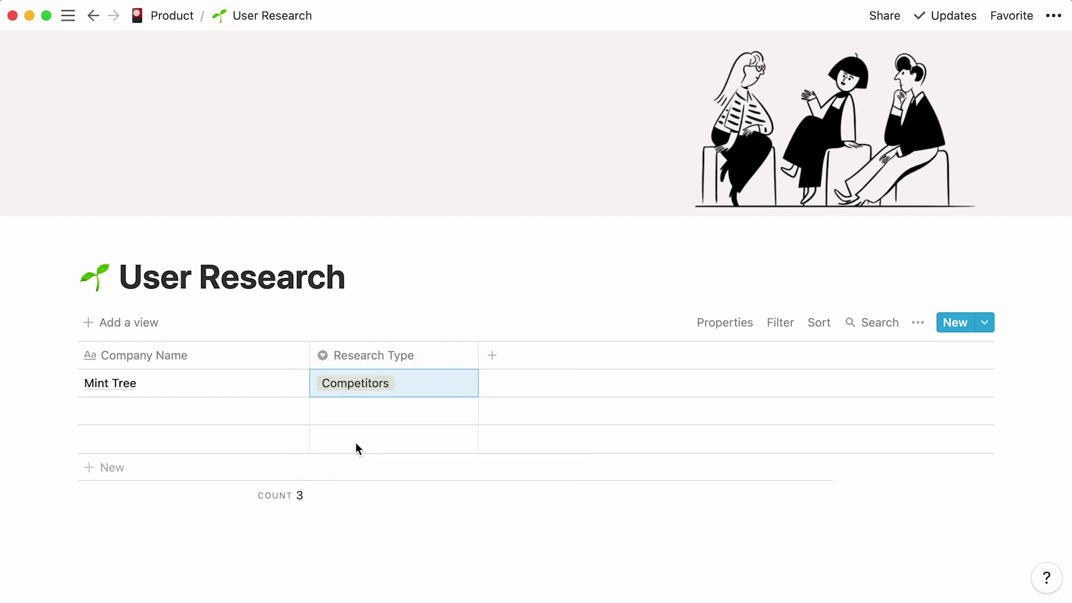
{"action": "left_click", "coordinate": [430, 363]}
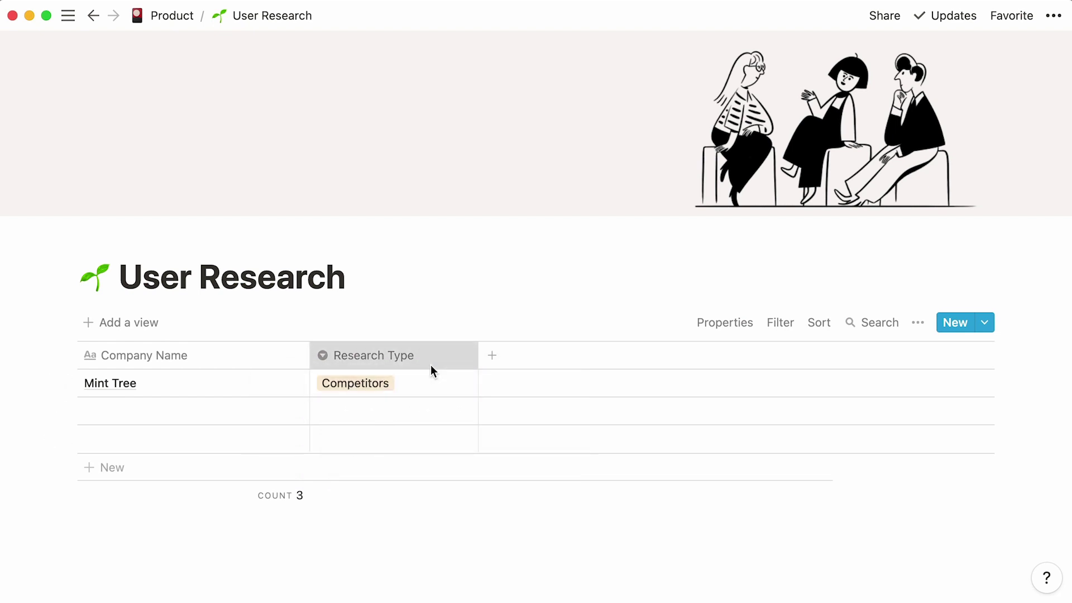
{"action": "mouse_move", "coordinate": [419, 103]}
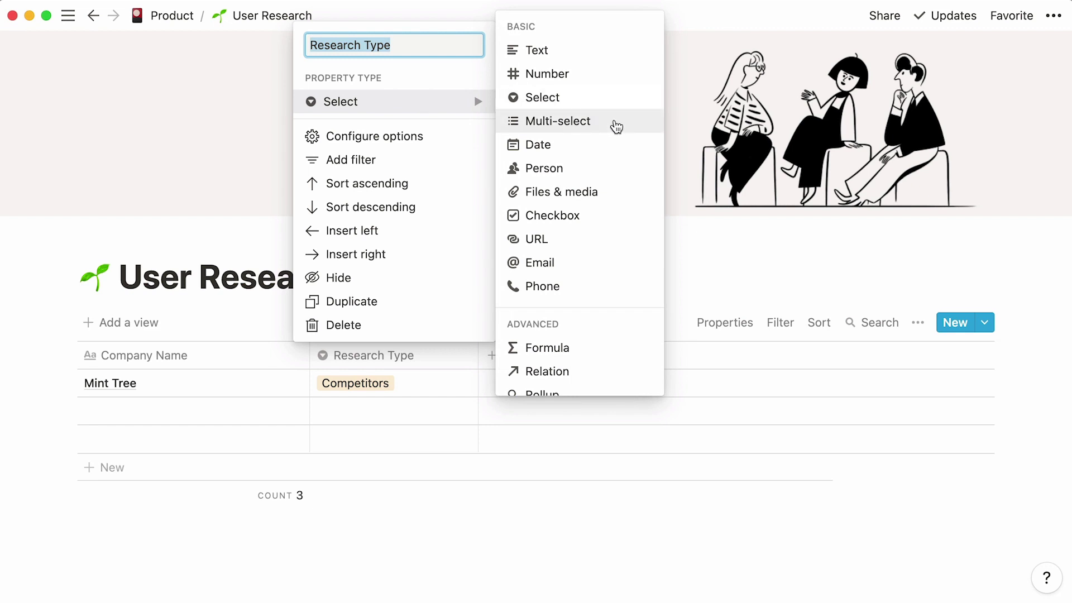
{"action": "left_click", "coordinate": [722, 268]}
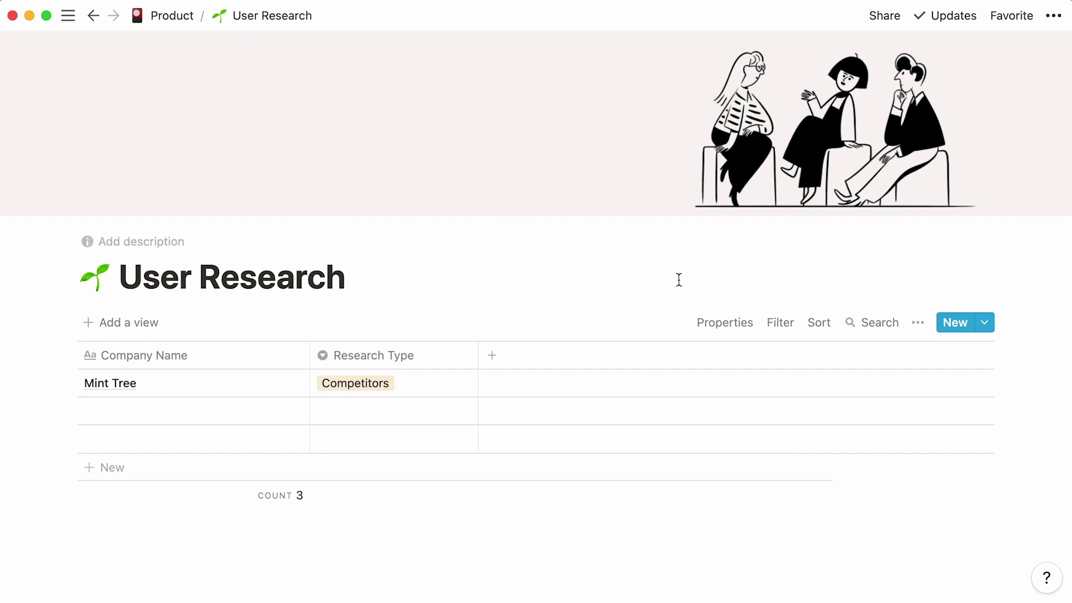
- Add a Date column of date type and an Interviewee text column
{"action": "left_click", "coordinate": [508, 361]}
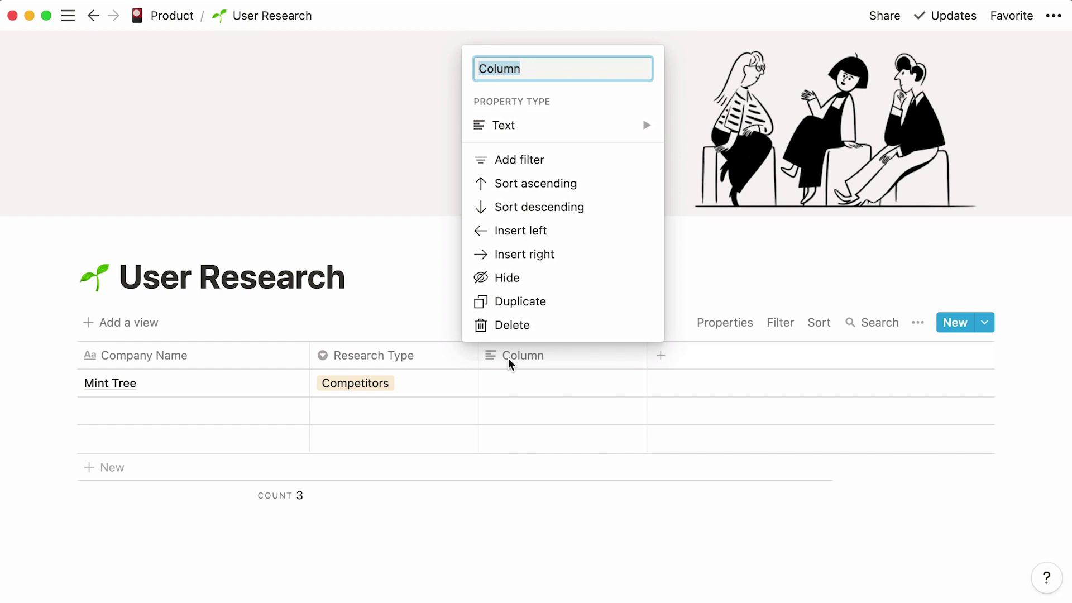
{"action": "mouse_move", "coordinate": [543, 134]}
{"action": "type", "text": "Date"}
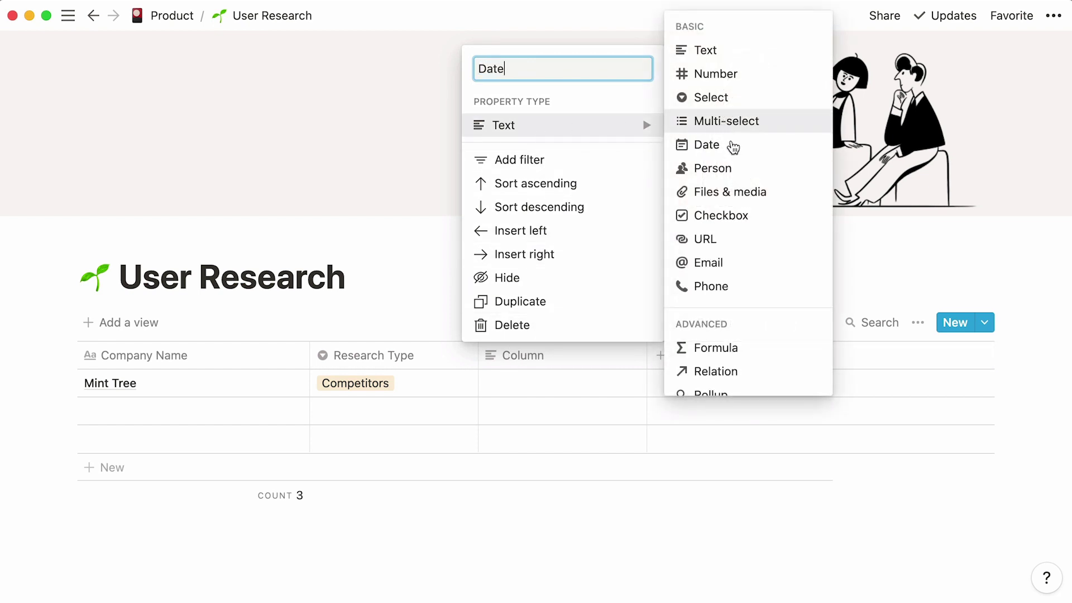
{"action": "left_click", "coordinate": [733, 146]}
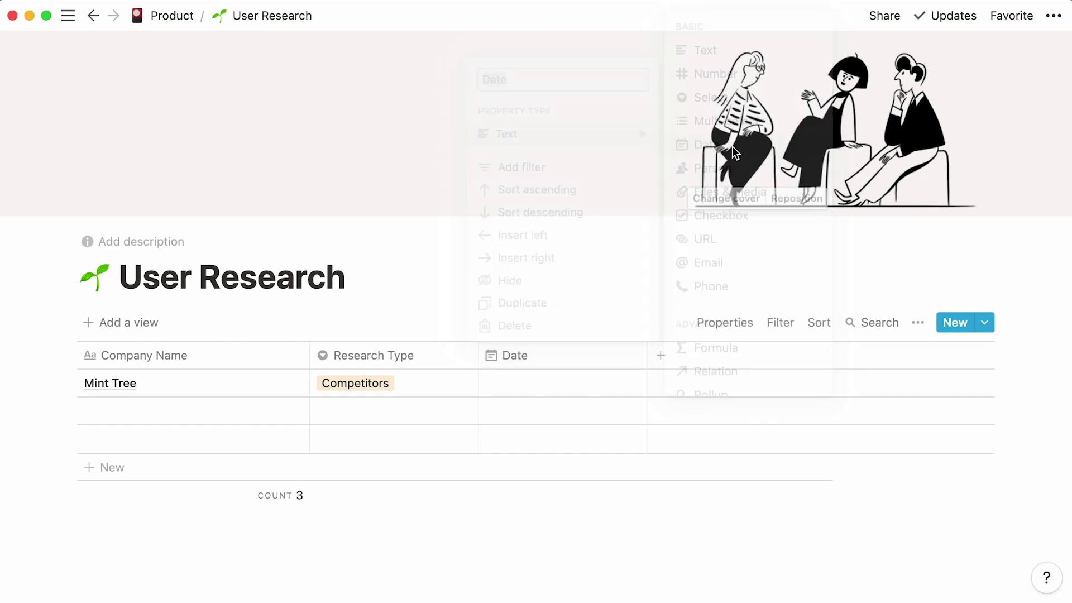
{"action": "left_click", "coordinate": [670, 367]}
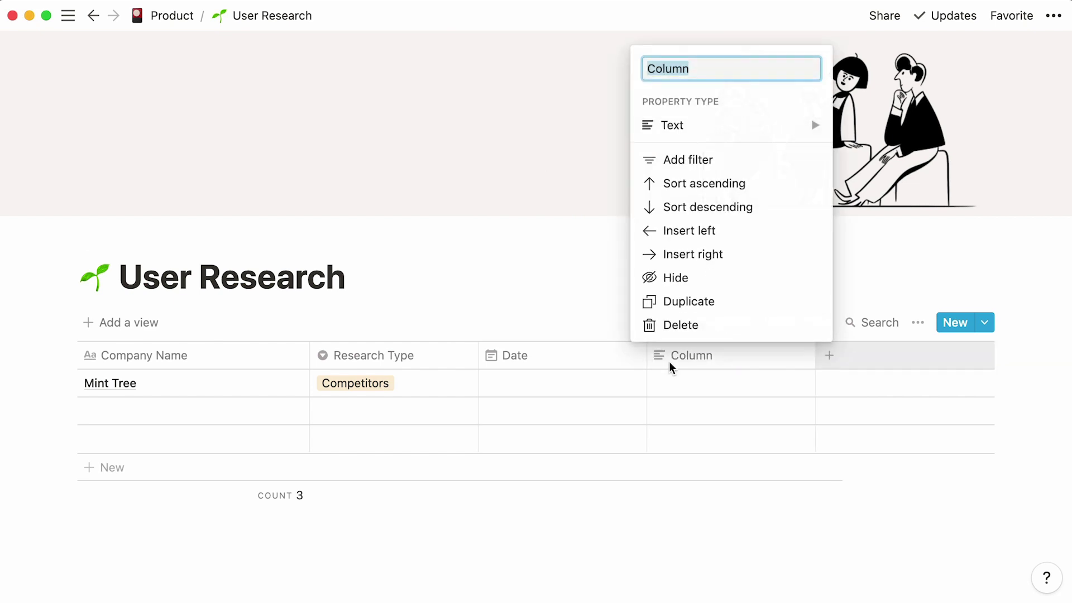
{"action": "type", "text": "Interviewee"}
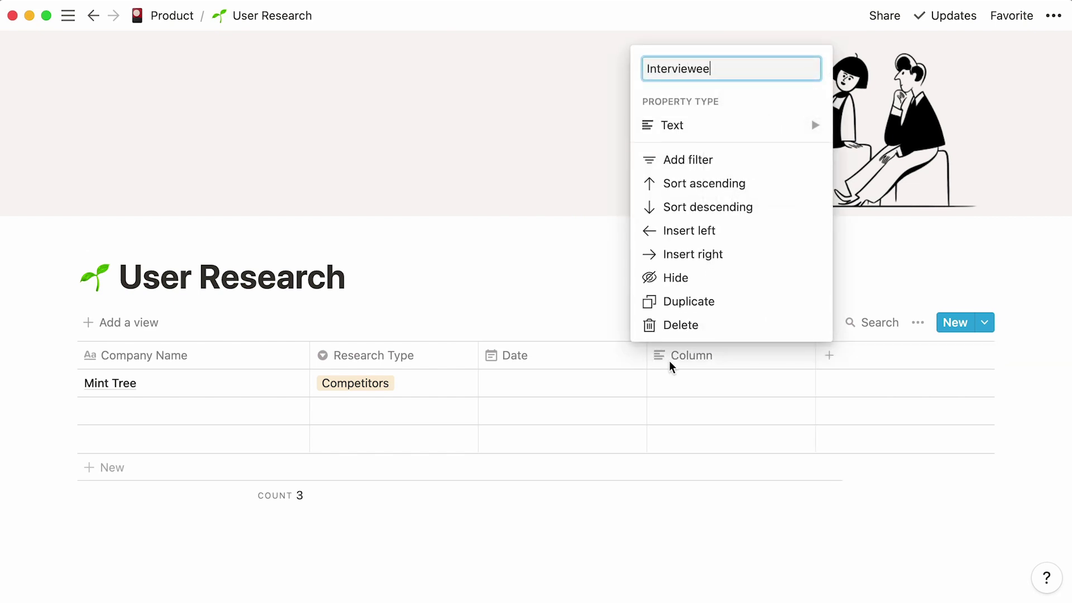
- Add an Email column of email type and an Interviewer column of person type
{"action": "left_click", "coordinate": [832, 359]}
{"action": "type", "text": "Email"}
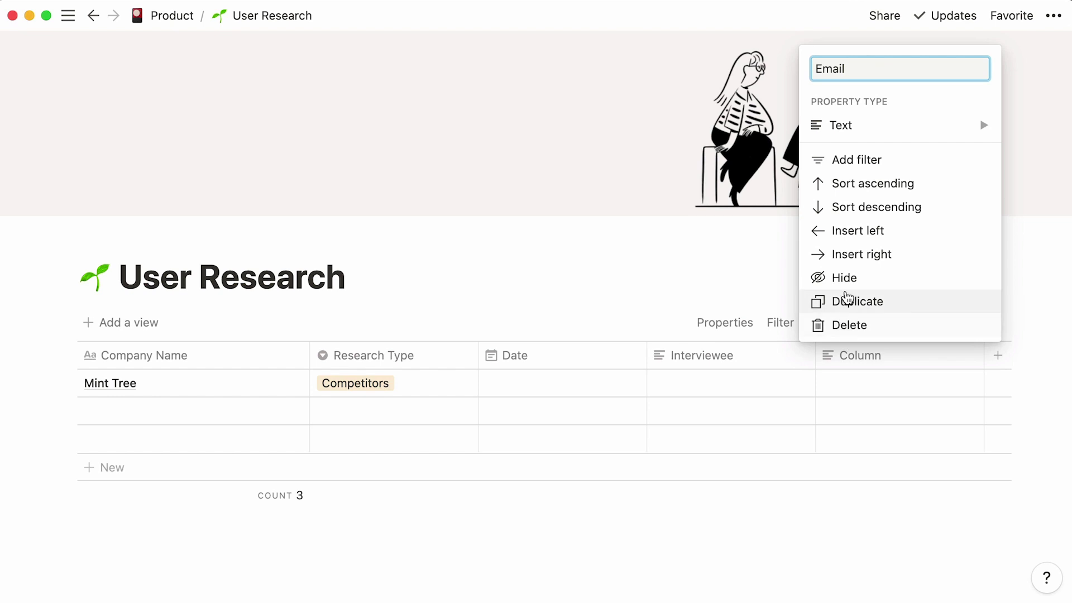
{"action": "mouse_move", "coordinate": [873, 134]}
{"action": "left_click", "coordinate": [999, 257]}
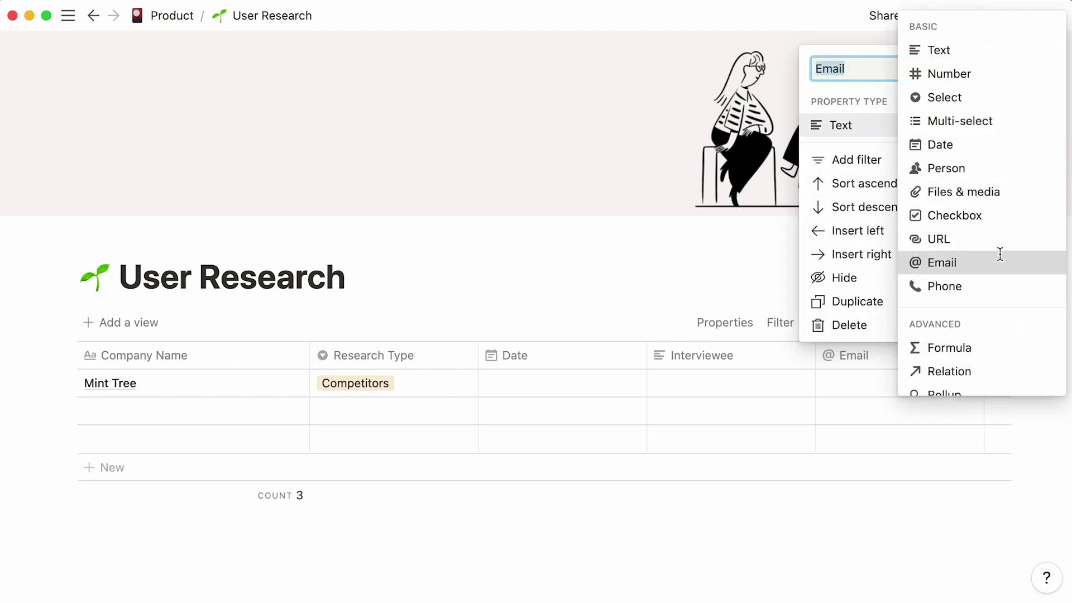
{"action": "left_click", "coordinate": [1005, 353]}
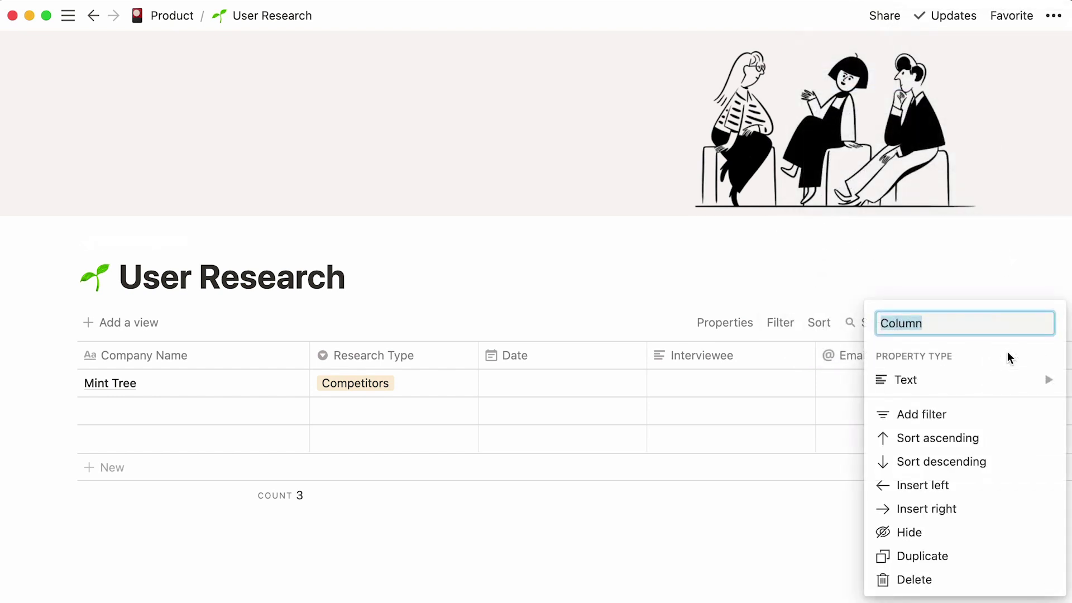
{"action": "type", "text": "Interviewer"}
{"action": "mouse_move", "coordinate": [1006, 382]}
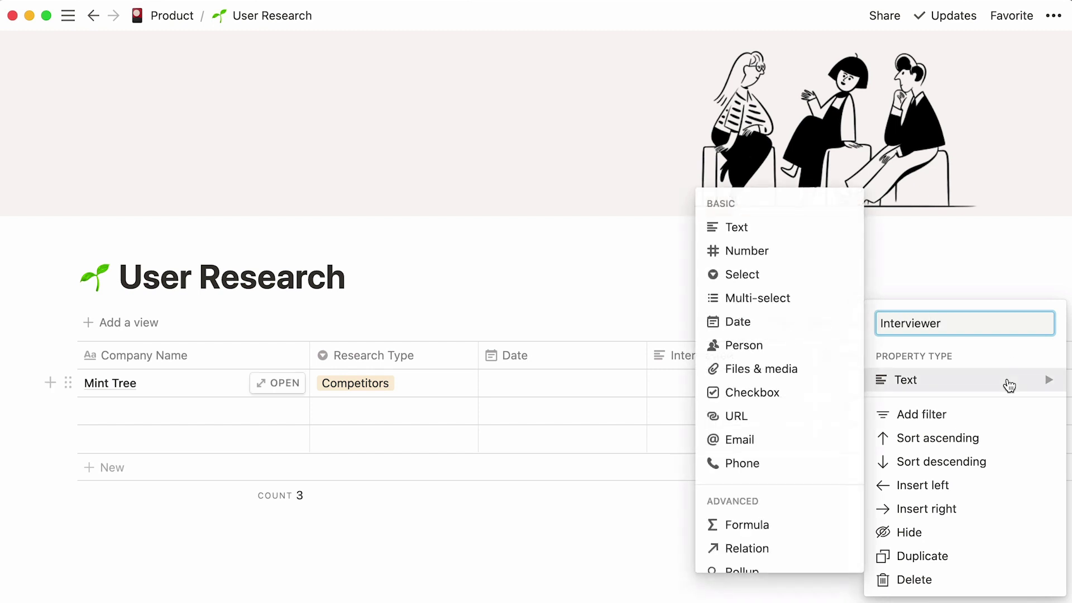
{"action": "left_click", "coordinate": [795, 350]}
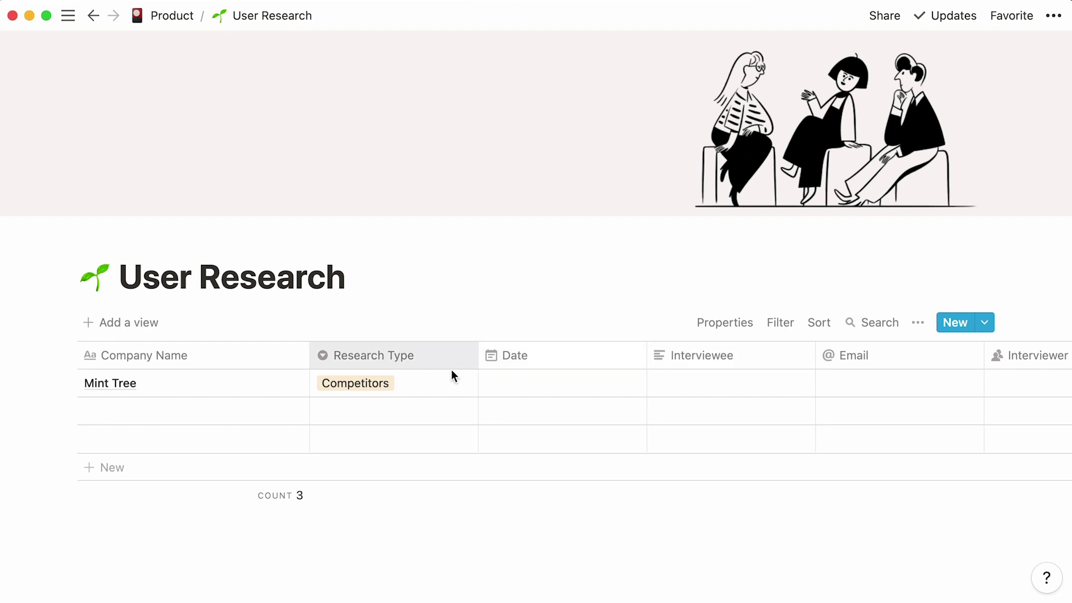
- Set Mint Tree's research type to Exploratory and its date to August 2, 2021
{"action": "left_click", "coordinate": [437, 376]}
{"action": "left_click", "coordinate": [453, 437]}
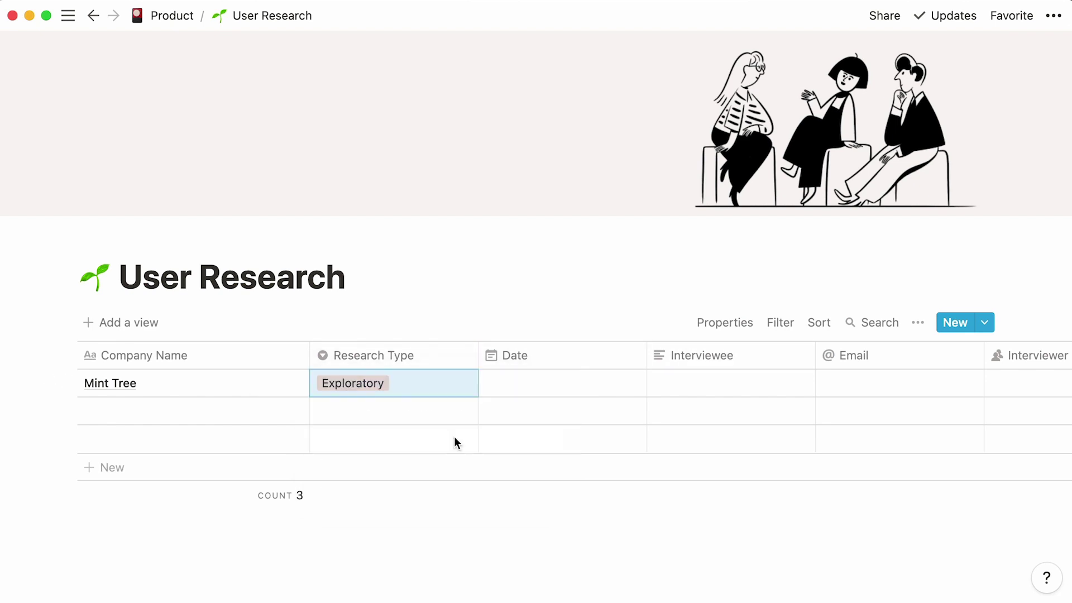
{"action": "left_click", "coordinate": [539, 382]}
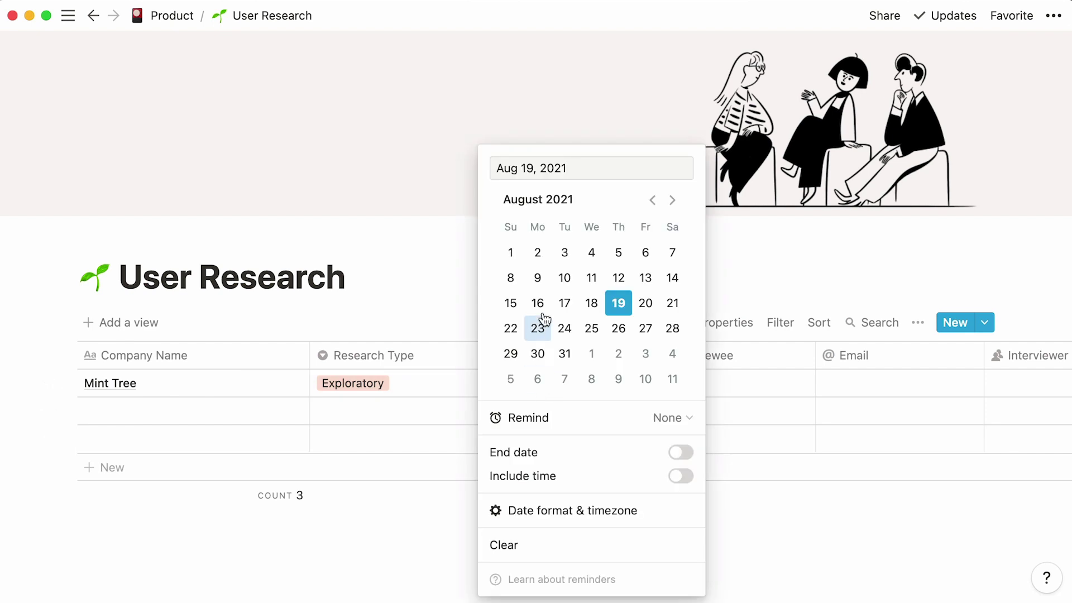
{"action": "left_click", "coordinate": [549, 261]}
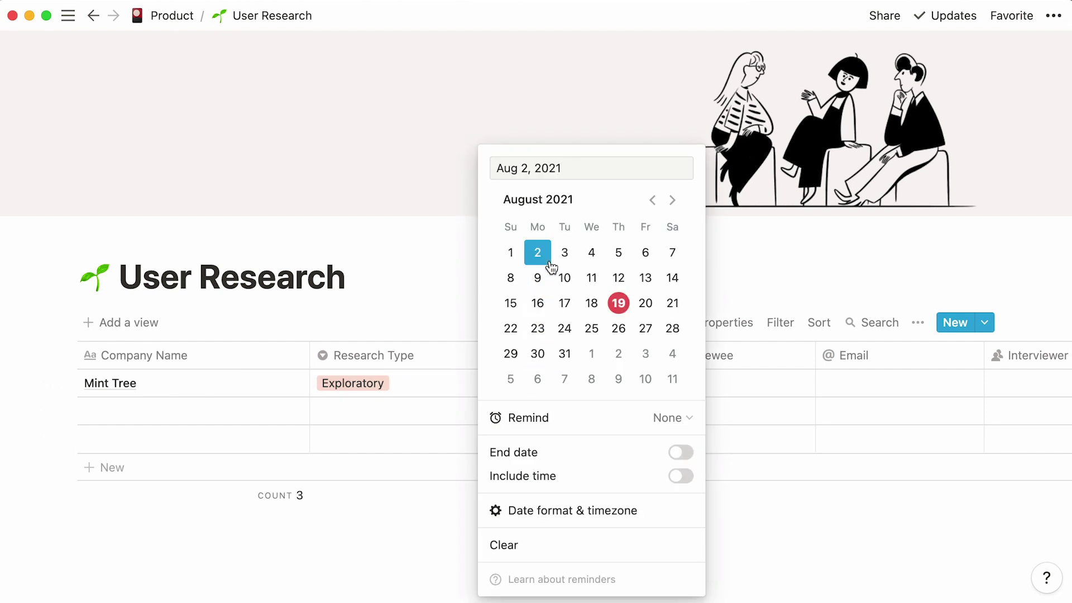
{"action": "left_click", "coordinate": [763, 241]}
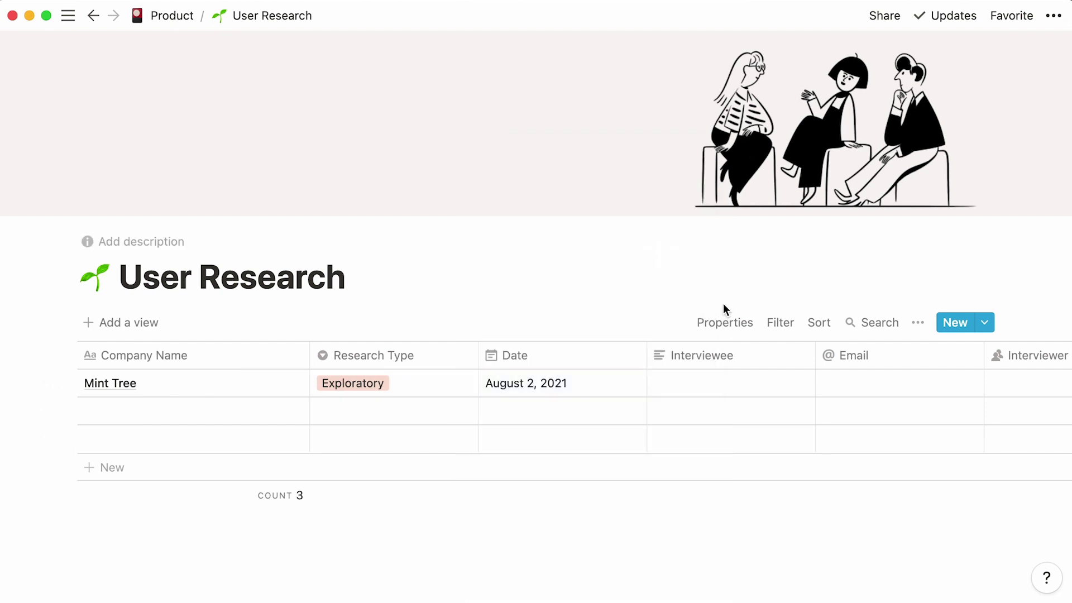
- Fill in Mint Tree's interviewee name and the interviewee's email address
{"action": "left_click", "coordinate": [665, 384]}
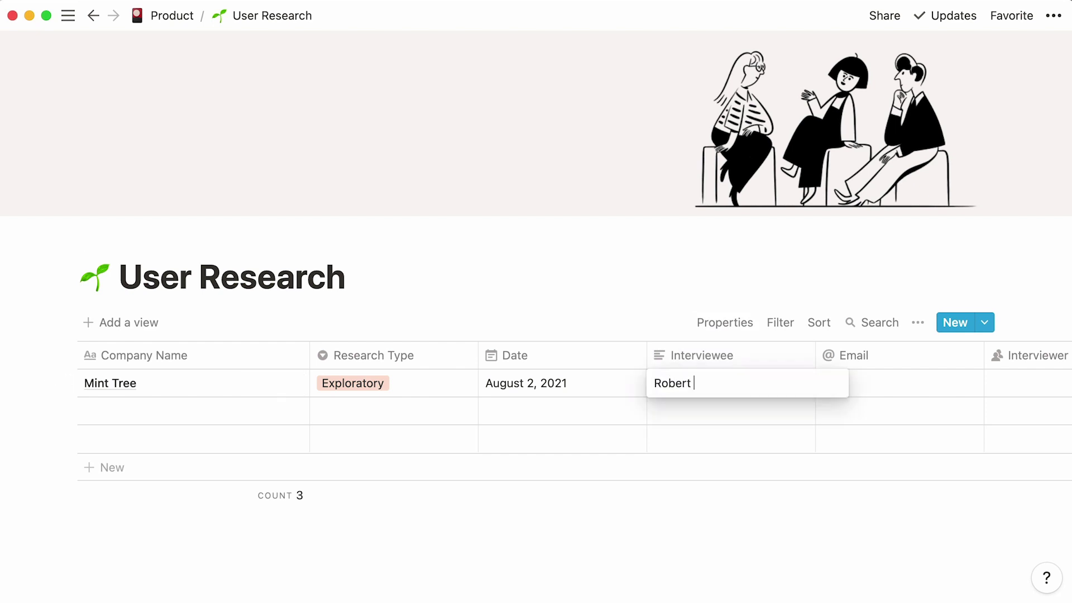
{"action": "key", "text": "Return"}
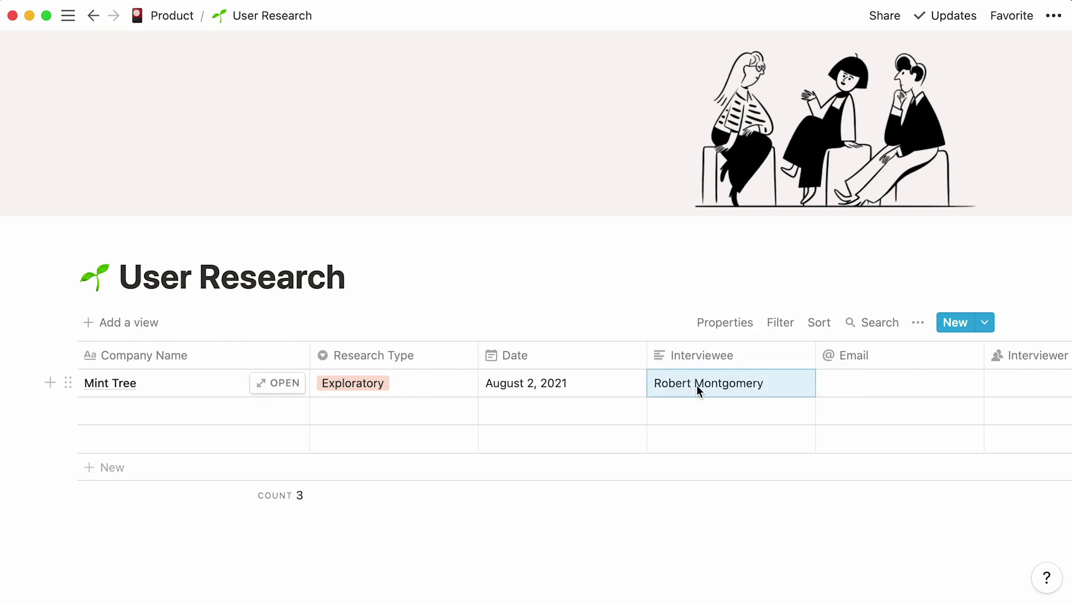
{"action": "left_click", "coordinate": [840, 373]}
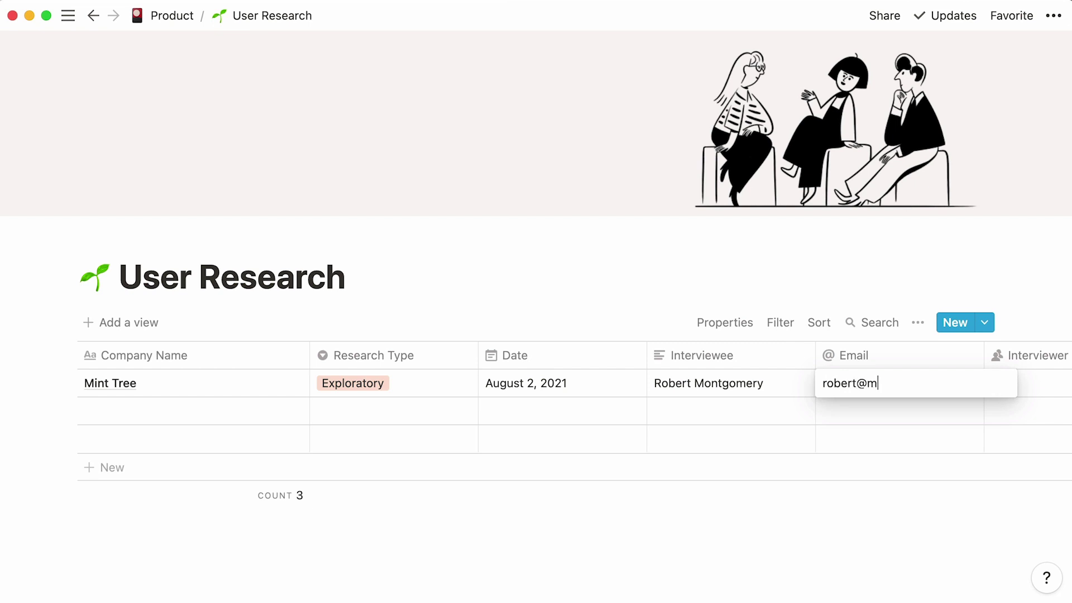
{"action": "key", "text": "Return"}
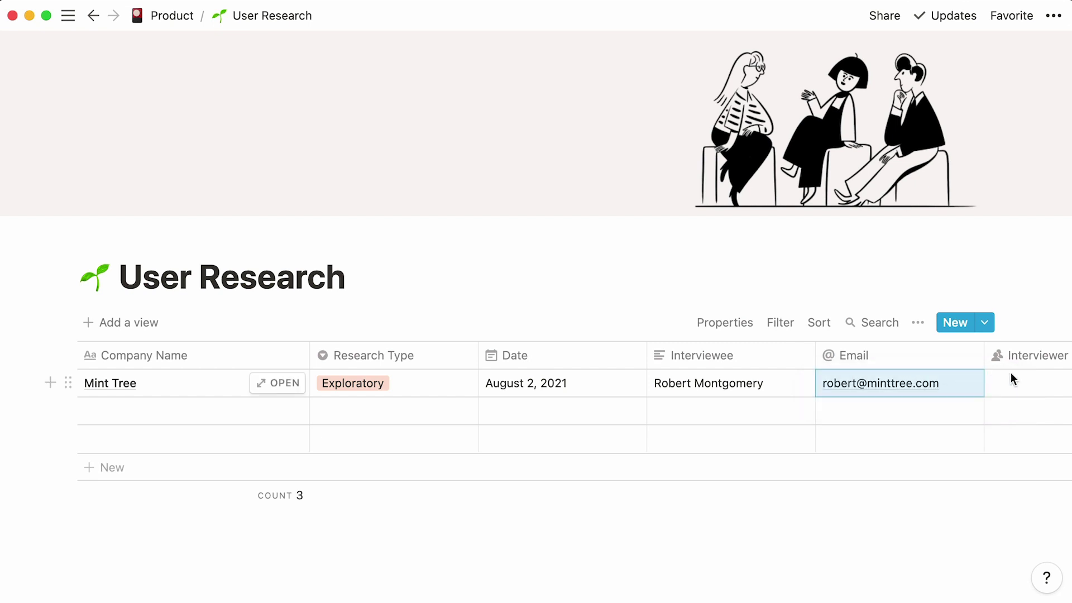
- Assign Mint Tree's interviewer by searching the people list and picking the match
{"action": "scroll", "coordinate": [1011, 372], "scroll_direction": "right", "scroll_amount": 5}
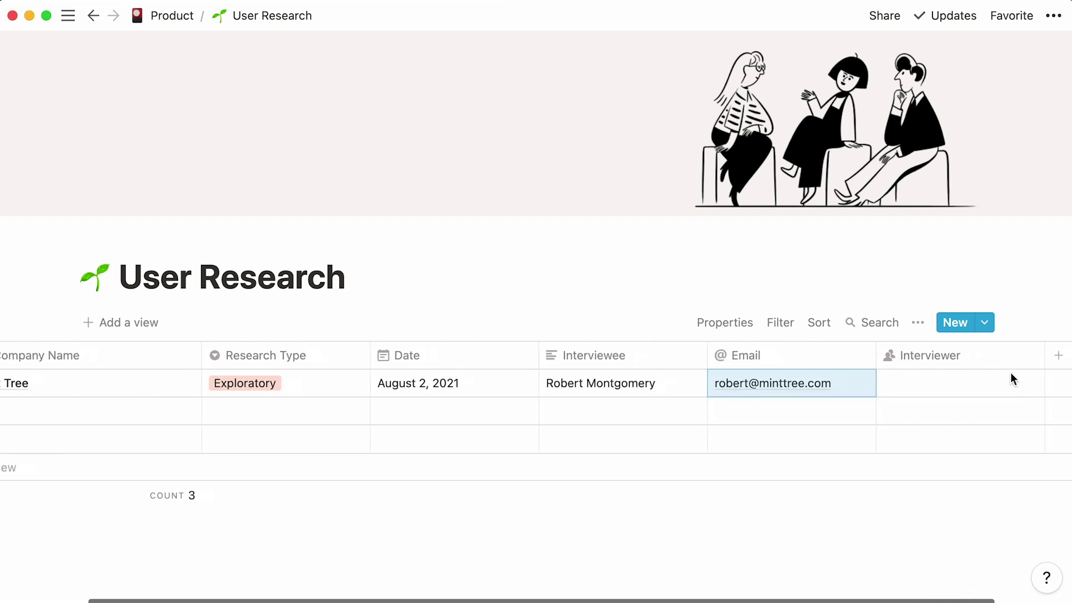
{"action": "scroll", "coordinate": [1011, 377], "scroll_direction": "right", "scroll_amount": 1}
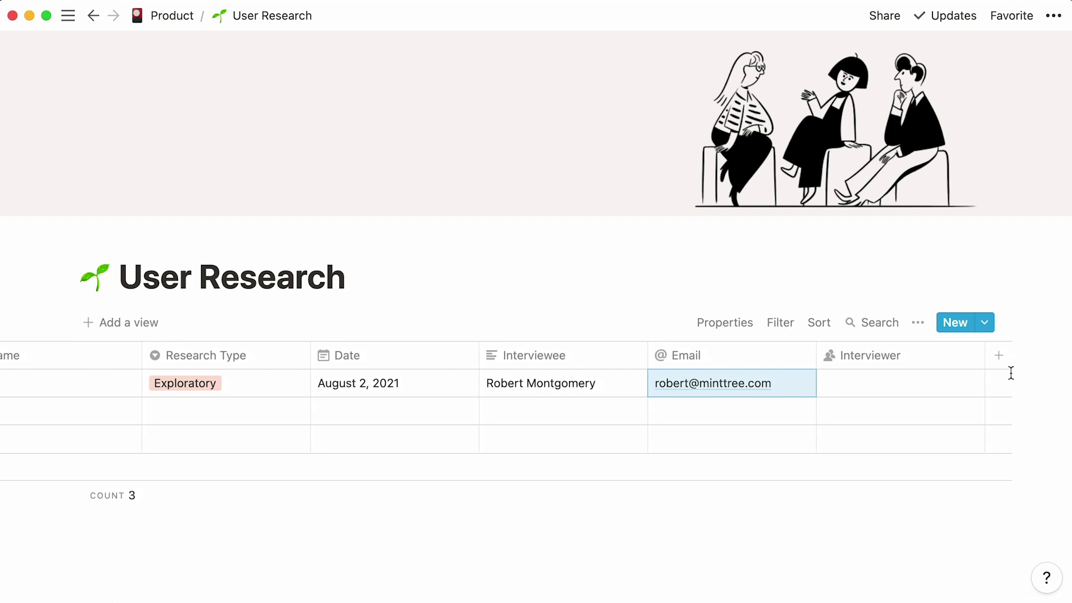
{"action": "left_click", "coordinate": [940, 384]}
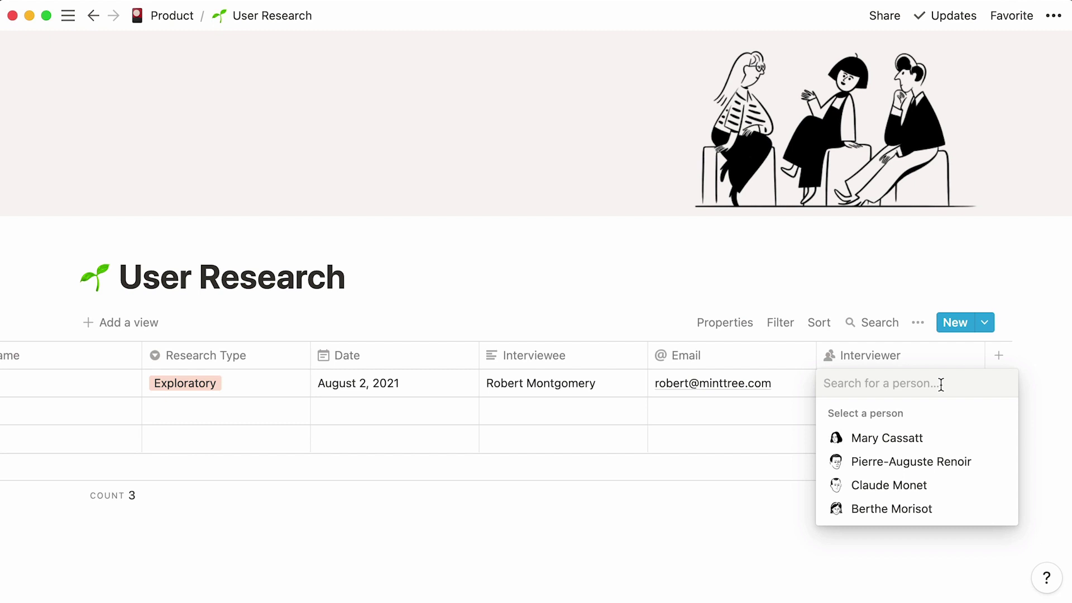
{"action": "left_click", "coordinate": [953, 443]}
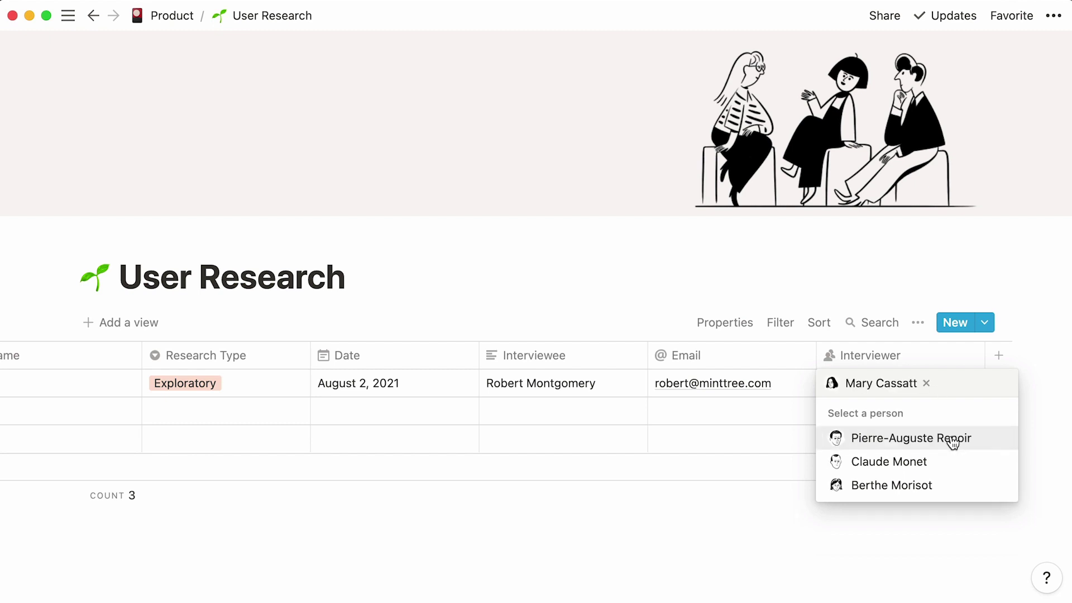
{"action": "key", "text": "BackSpace"}
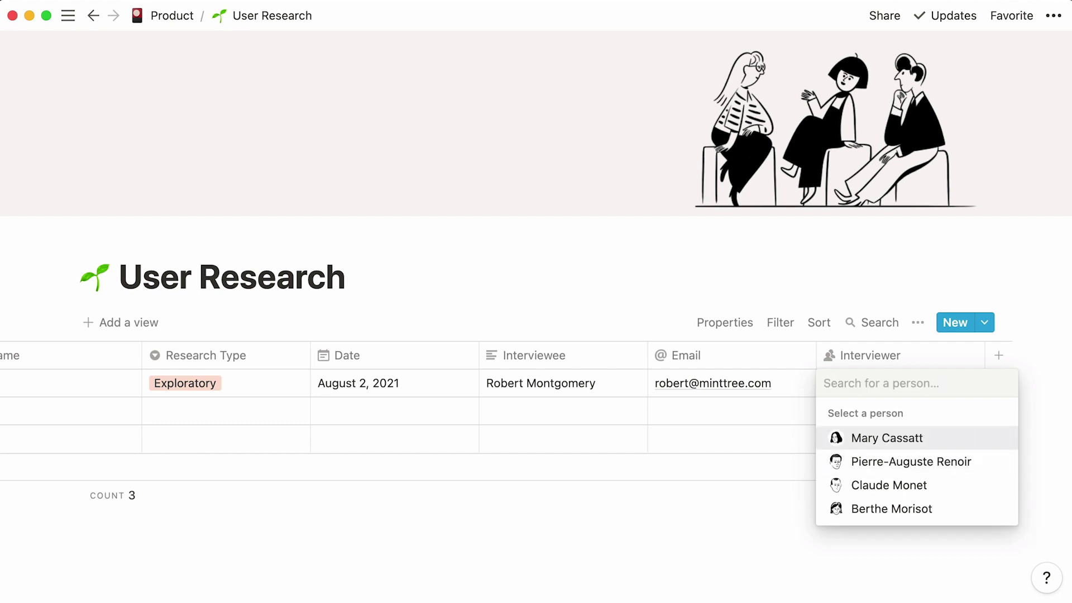
{"action": "type", "text": "mary"}
{"action": "left_click", "coordinate": [952, 442]}
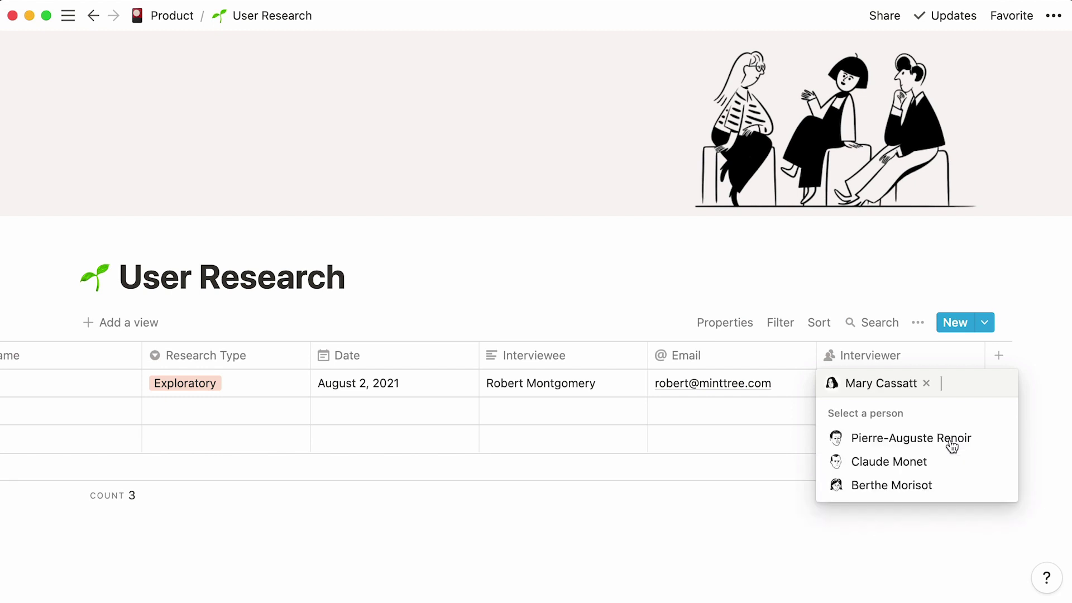
{"action": "left_click", "coordinate": [1038, 326]}
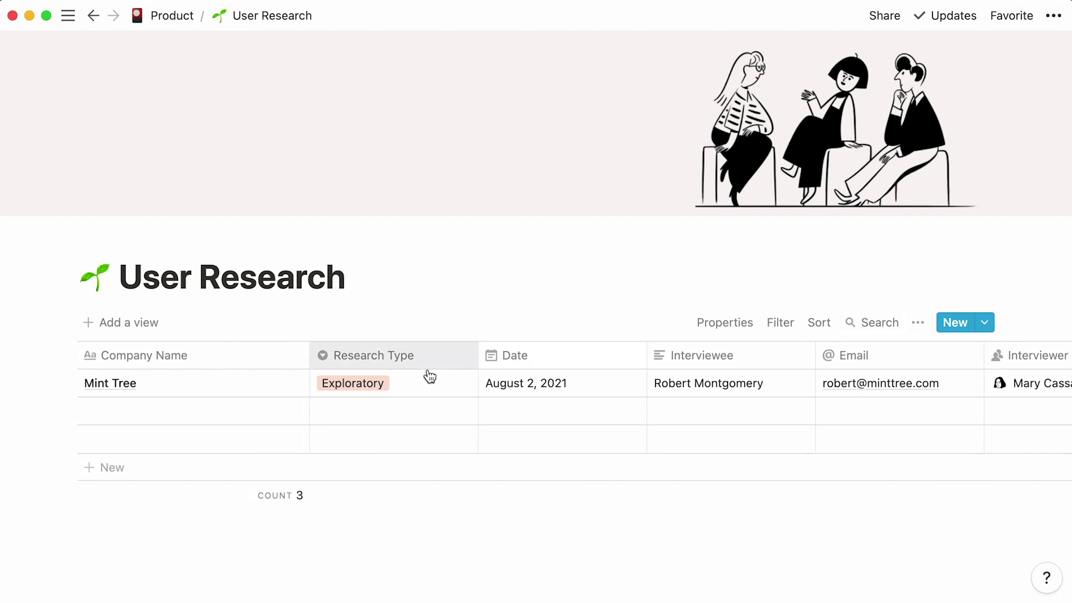
- Give the Mint Tree entry a tree icon and expand it to a full page
{"action": "left_click", "coordinate": [267, 383]}
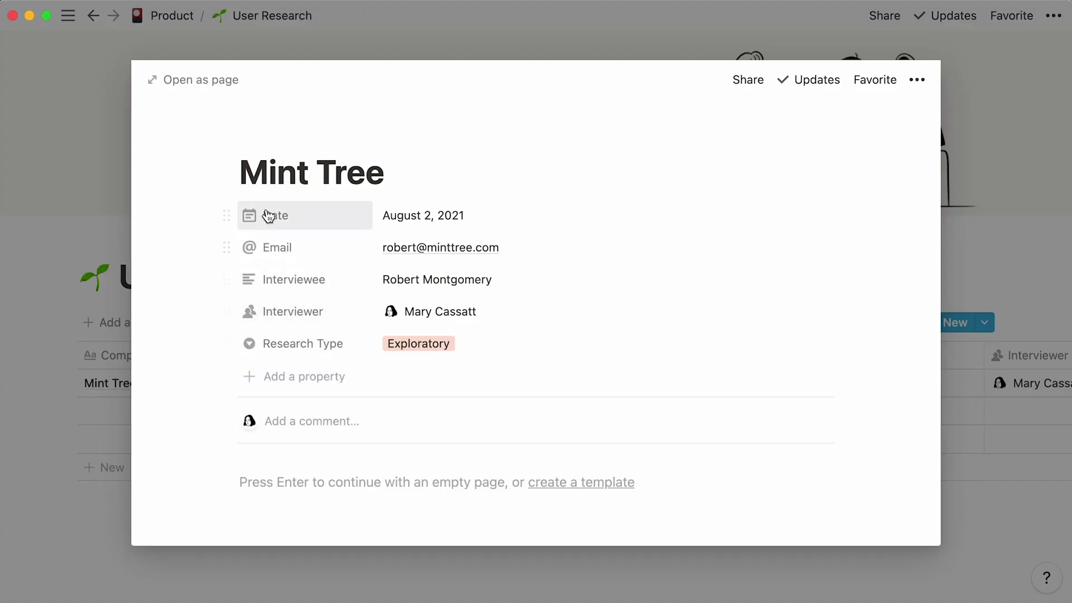
{"action": "left_click", "coordinate": [264, 141]}
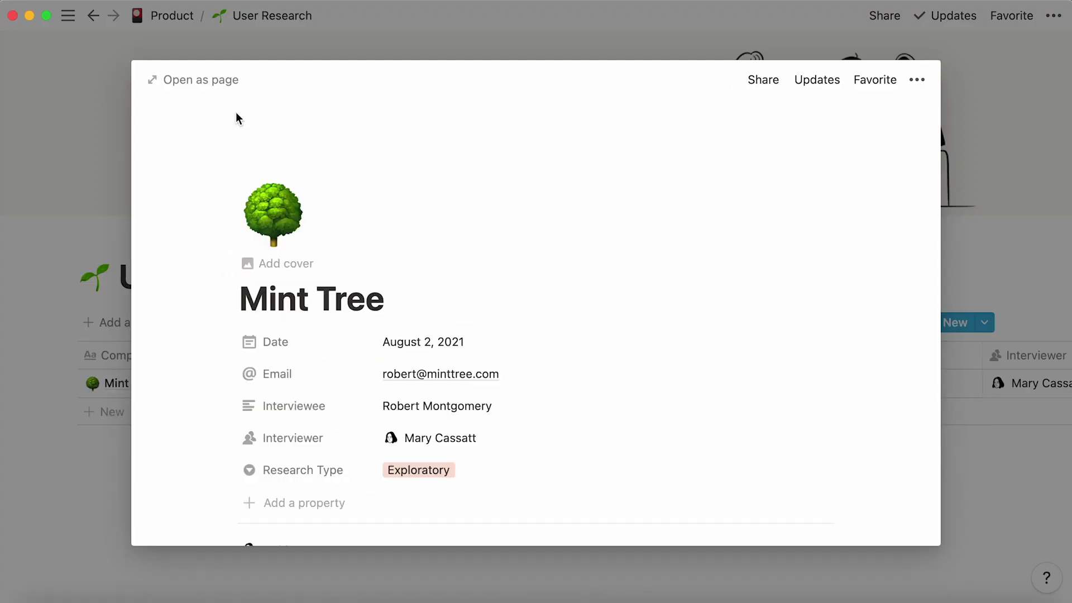
{"action": "left_click", "coordinate": [212, 85]}
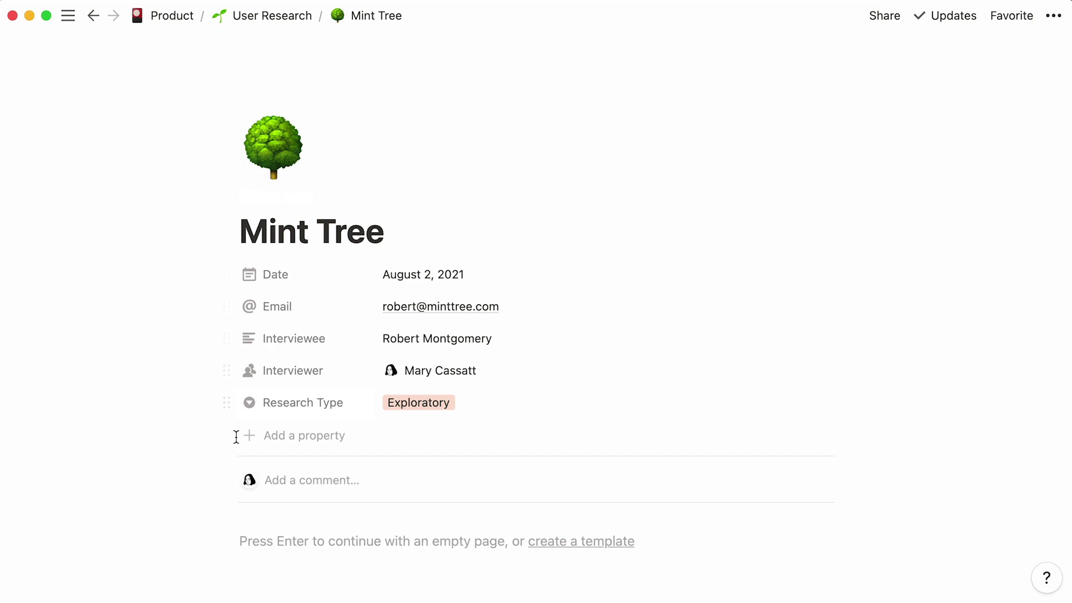
- Paste the Pre-call checklist and During the call notes into the page body
{"action": "right_click", "coordinate": [253, 527]}
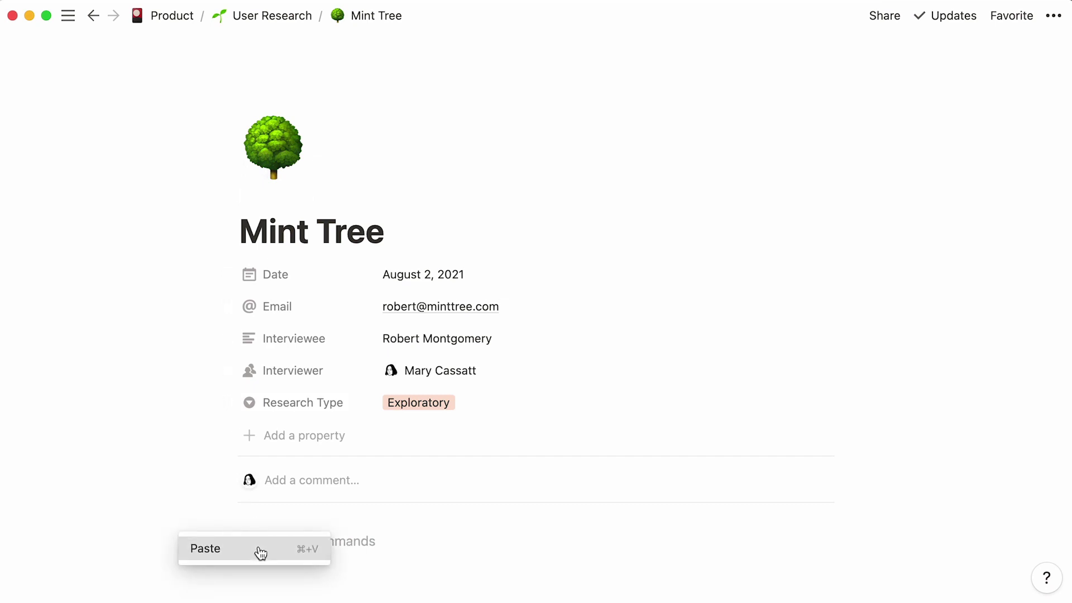
{"action": "left_click", "coordinate": [259, 548]}
{"action": "left_click", "coordinate": [144, 559]}
{"action": "scroll", "coordinate": [144, 559], "scroll_direction": "down", "scroll_amount": 3}
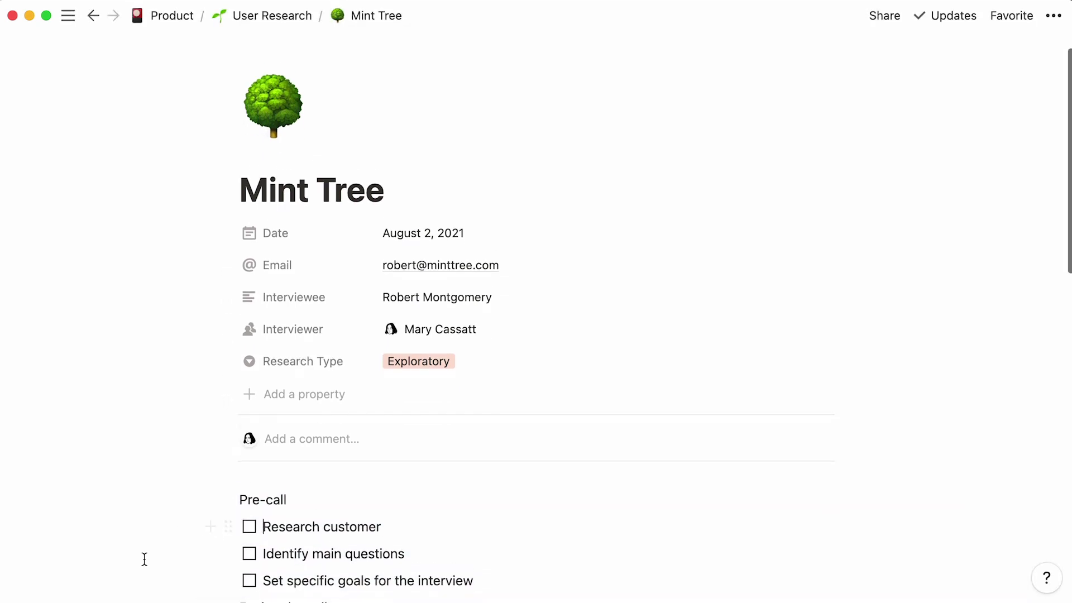
{"action": "scroll", "coordinate": [144, 559], "scroll_direction": "down", "scroll_amount": 2}
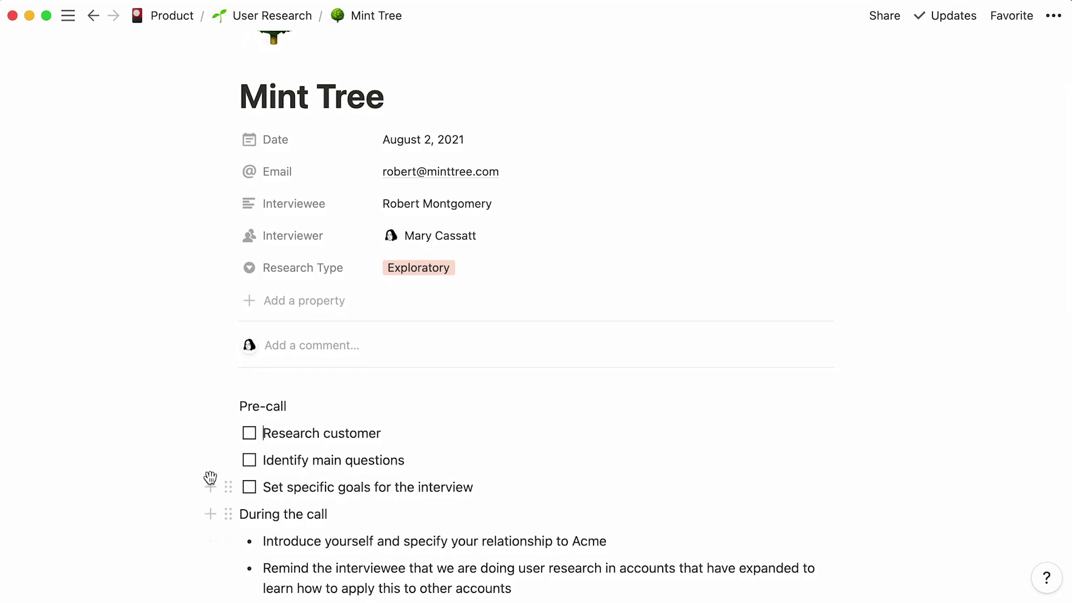
- Tick Research customer and Identify main questions, then make Pre-call and During the call Heading 1
{"action": "left_click", "coordinate": [249, 436]}
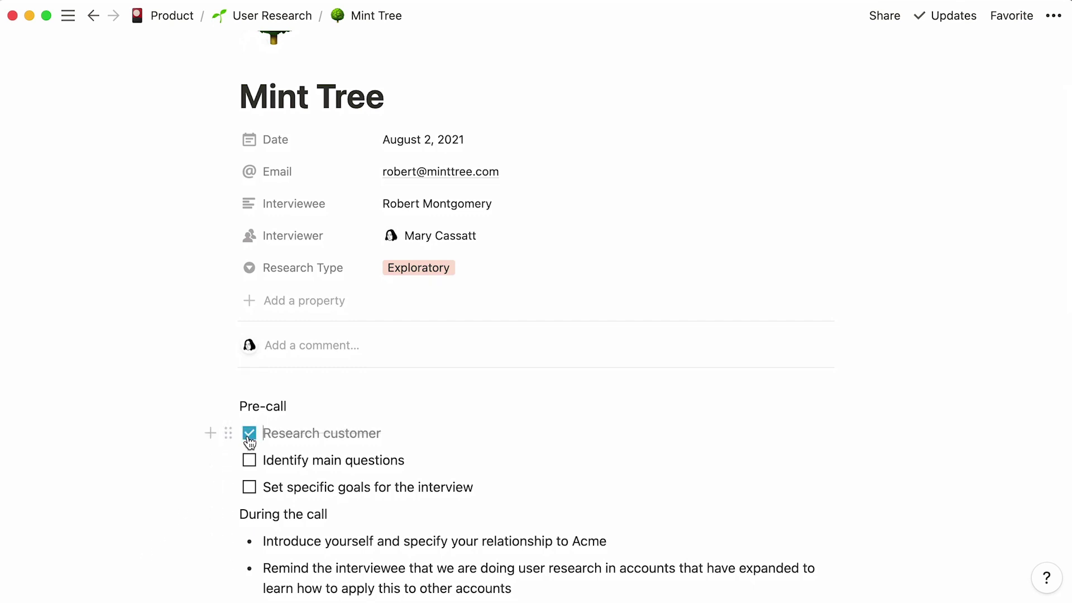
{"action": "left_click", "coordinate": [249, 461]}
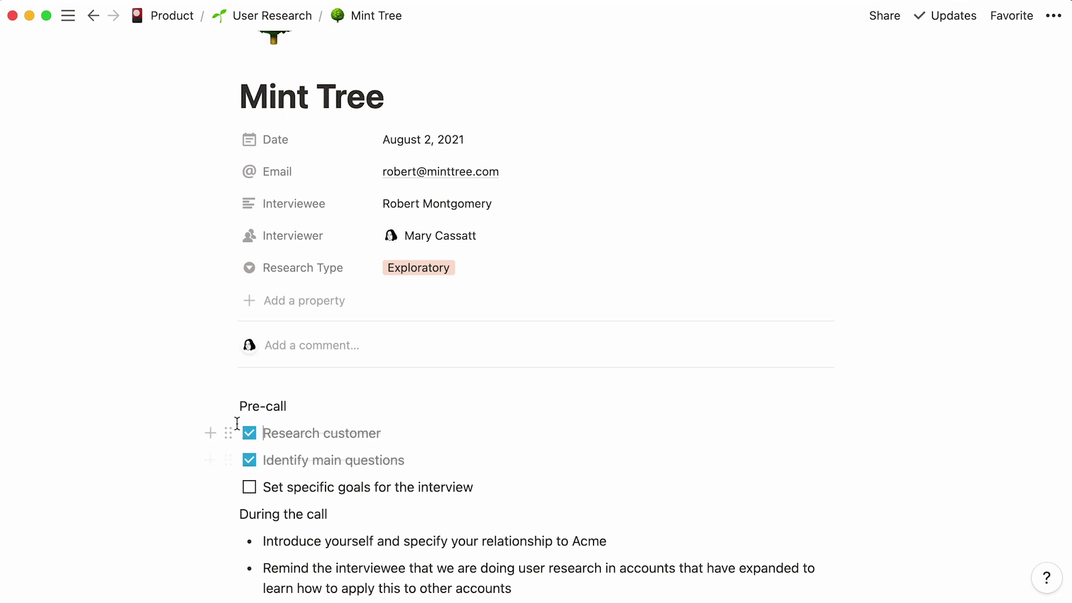
{"action": "left_click", "coordinate": [230, 408]}
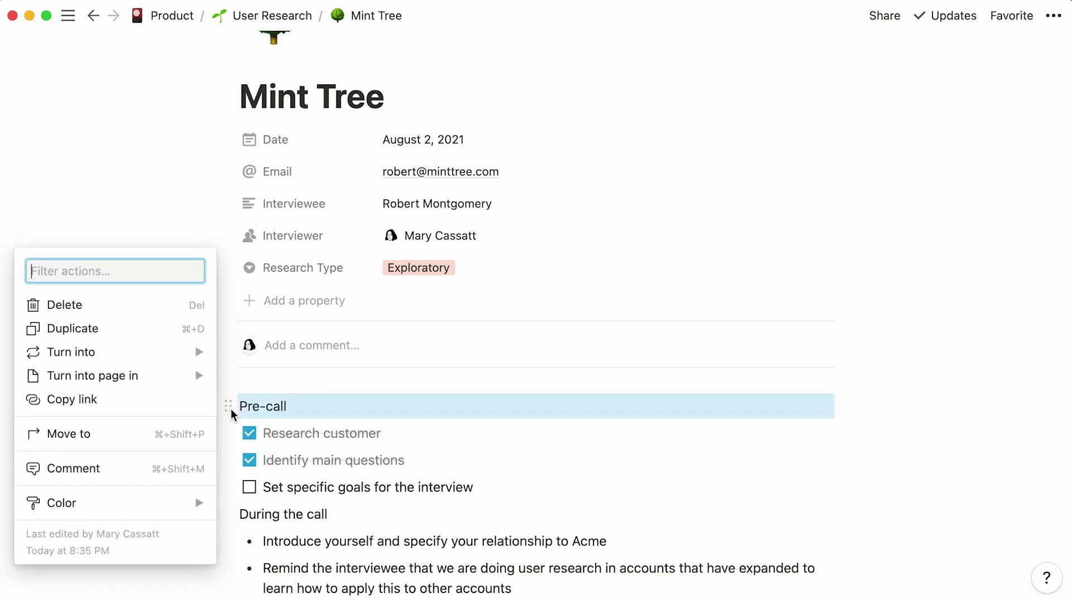
{"action": "mouse_move", "coordinate": [150, 352]}
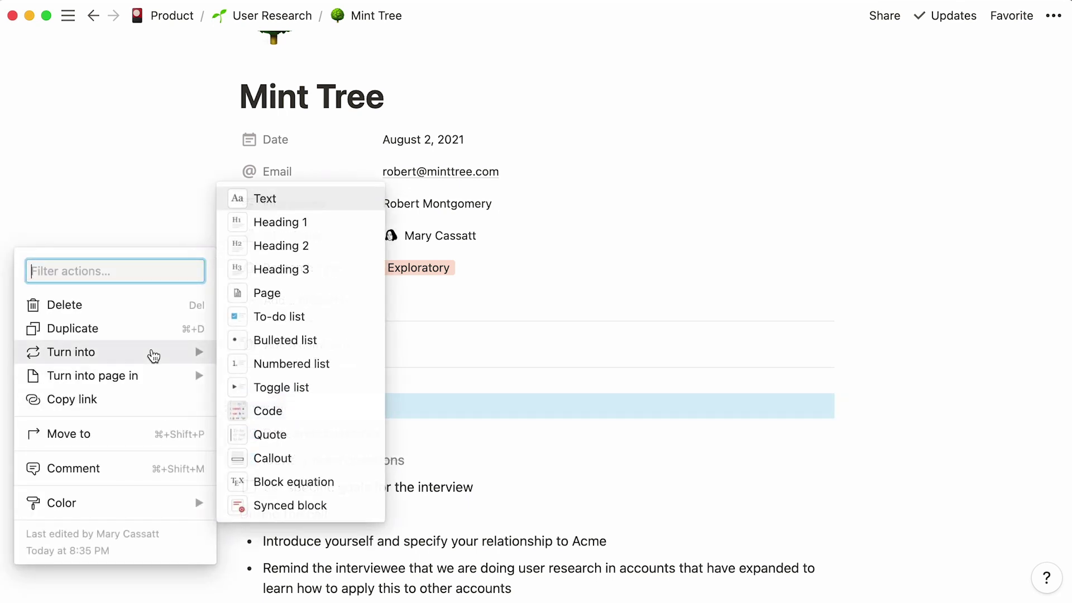
{"action": "left_click", "coordinate": [320, 226]}
{"action": "left_click", "coordinate": [232, 530]}
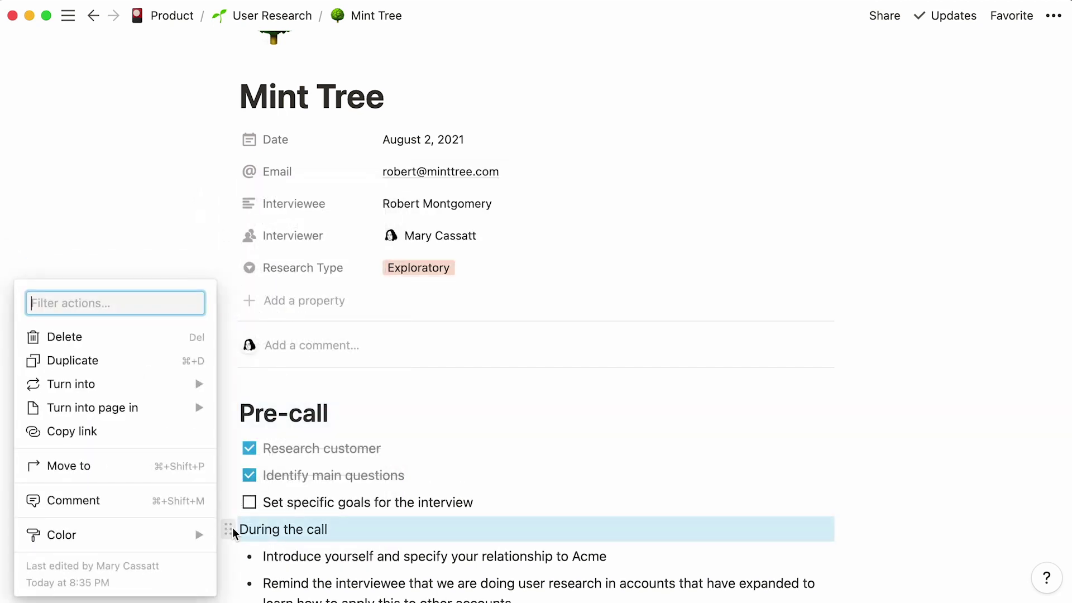
{"action": "mouse_move", "coordinate": [111, 383]}
{"action": "left_click", "coordinate": [306, 256]}
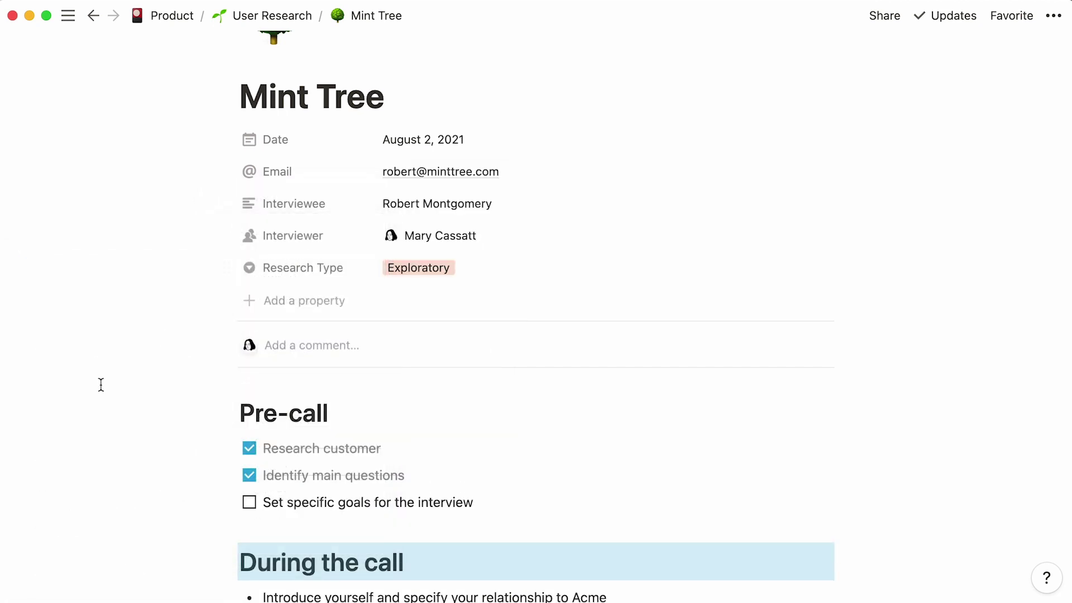
- Add 'Videos' and 'Screenshots' Heading 2 lines at the end of the page
{"action": "scroll", "coordinate": [101, 385], "scroll_direction": "down", "scroll_amount": 15}
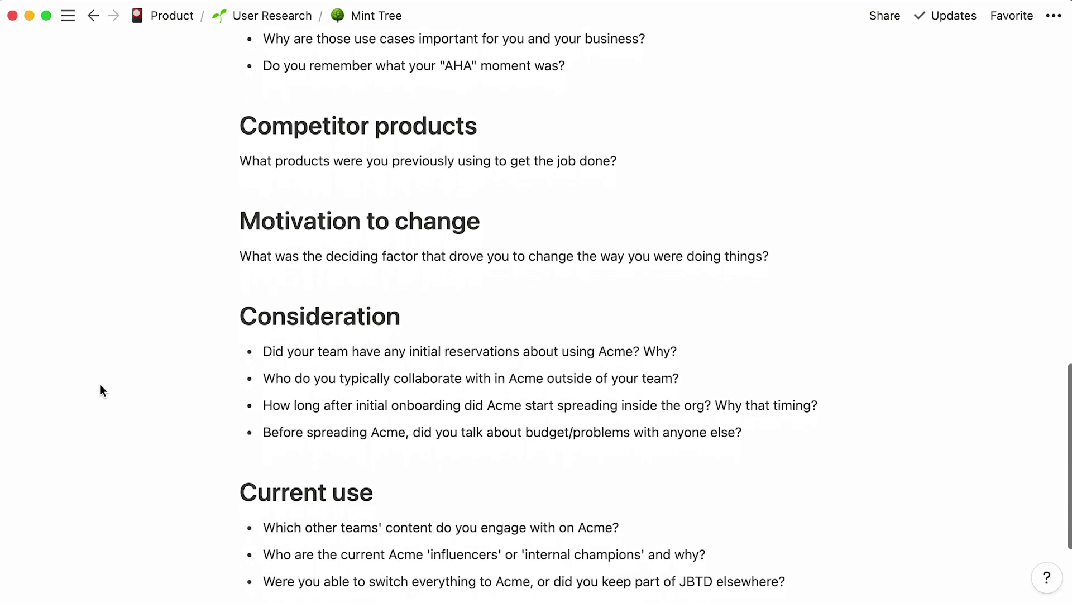
{"action": "scroll", "coordinate": [99, 384], "scroll_direction": "down", "scroll_amount": 3}
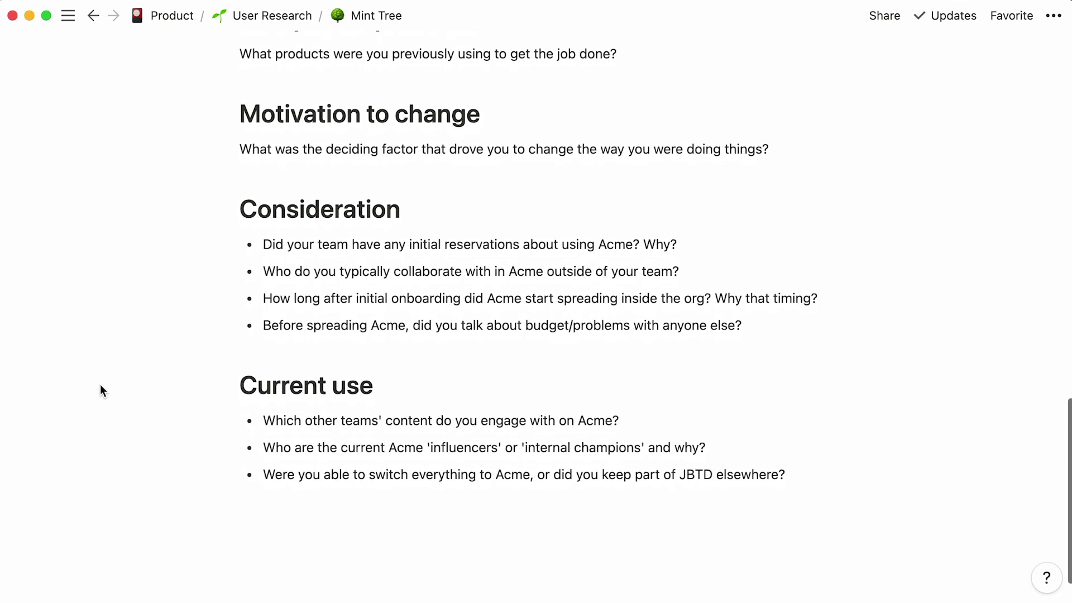
{"action": "left_click", "coordinate": [285, 515]}
{"action": "type", "text": "/heading2"}
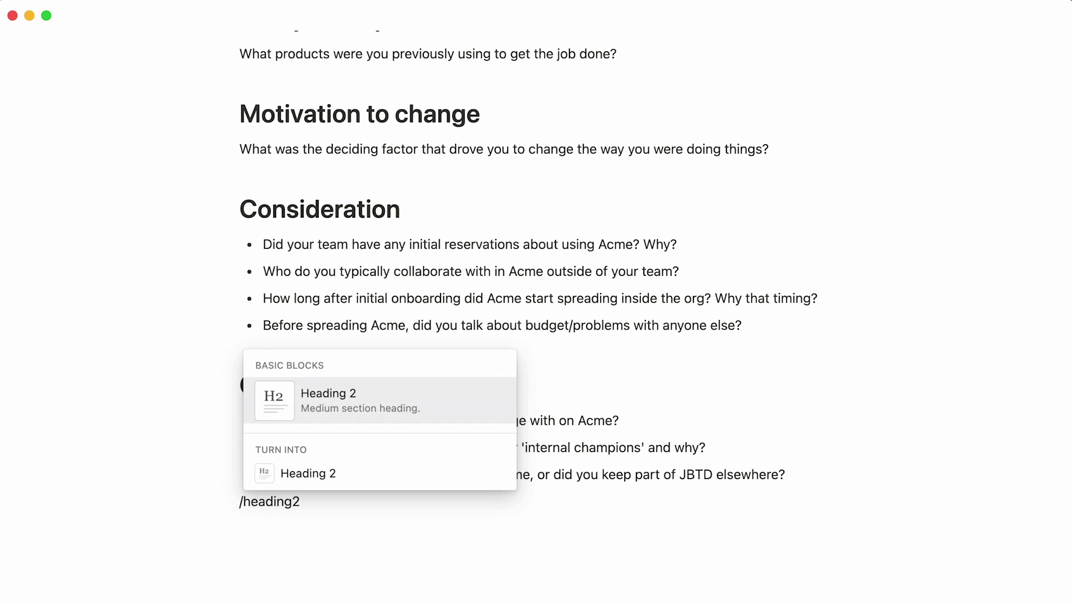
{"action": "key", "text": "Return"}
{"action": "type", "text": "Videos"}
{"action": "key", "text": "Return"}
{"action": "type", "text": "/"}
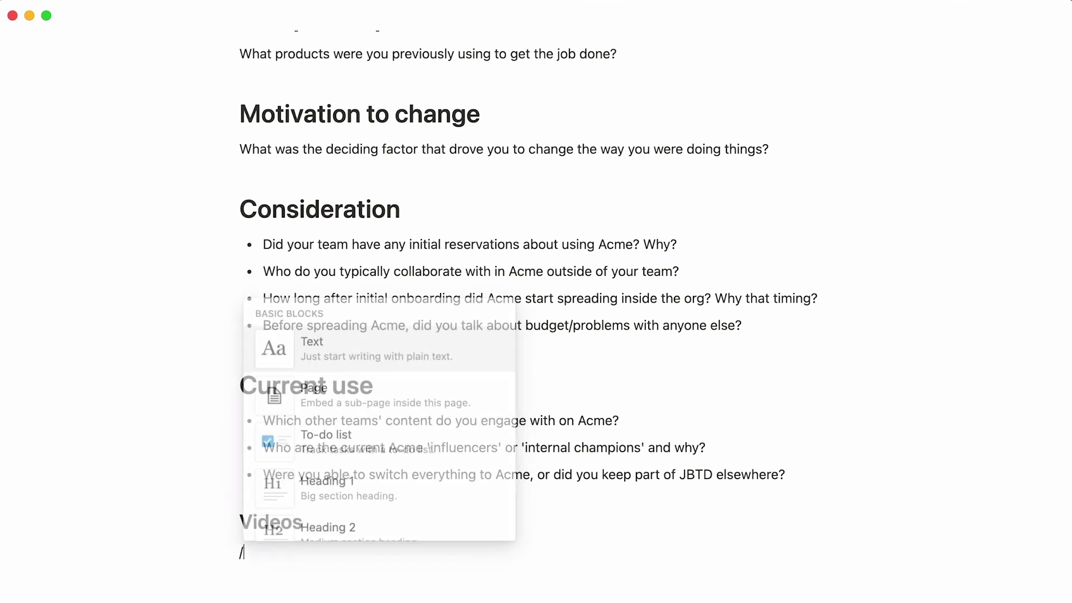
{"action": "type", "text": "heading2"}
{"action": "key", "text": "Return"}
{"action": "type", "text": "Screenshots"}
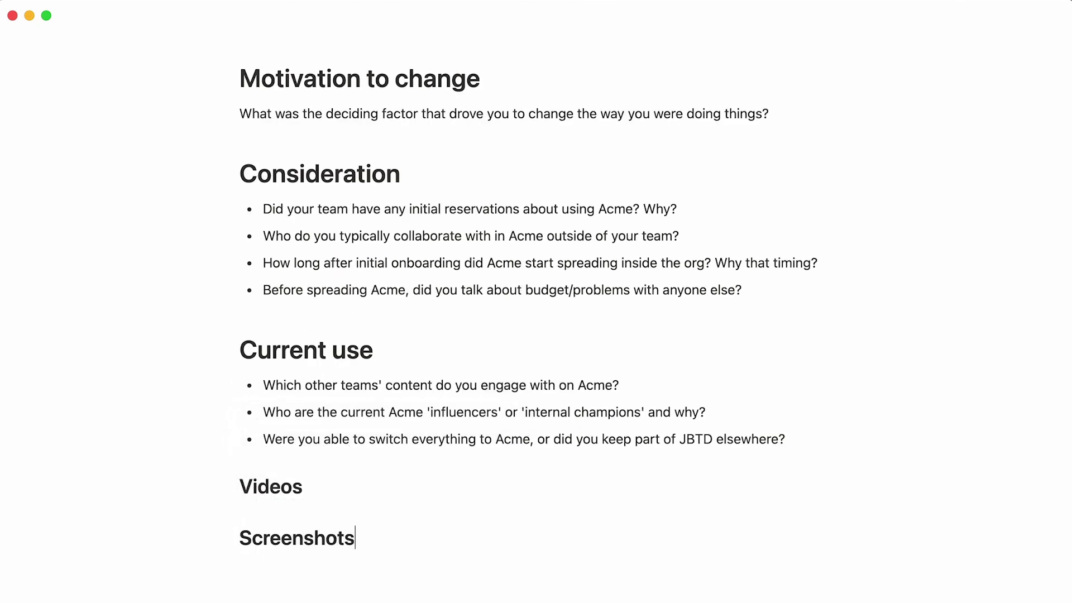
- Insert a video block under Videos, upload video.mp4, and widen it to full page width
{"action": "key", "text": "Up"}
{"action": "key", "text": "Return"}
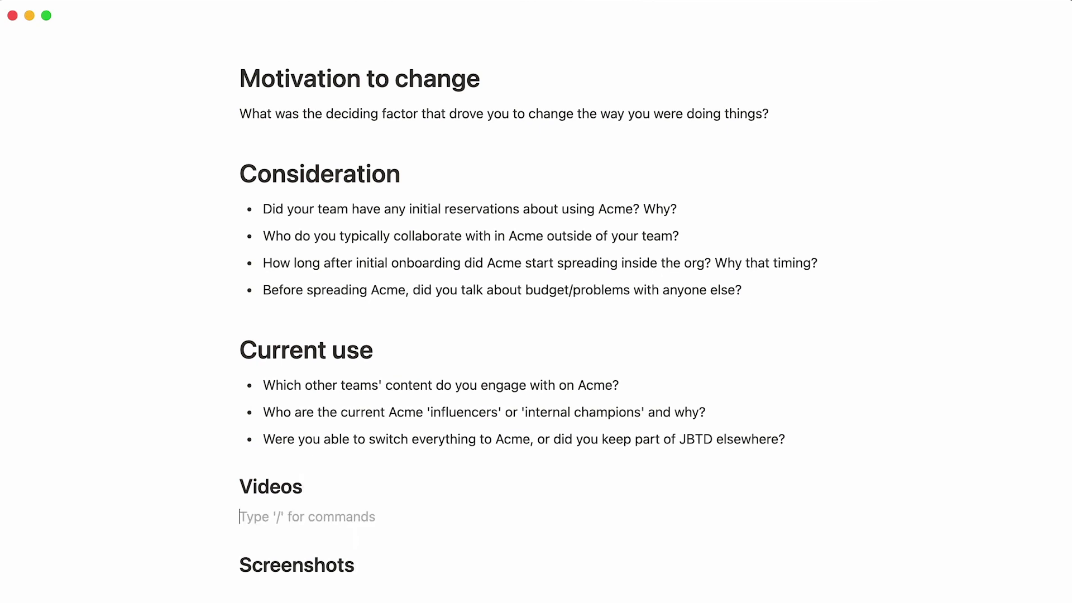
{"action": "type", "text": "/video"}
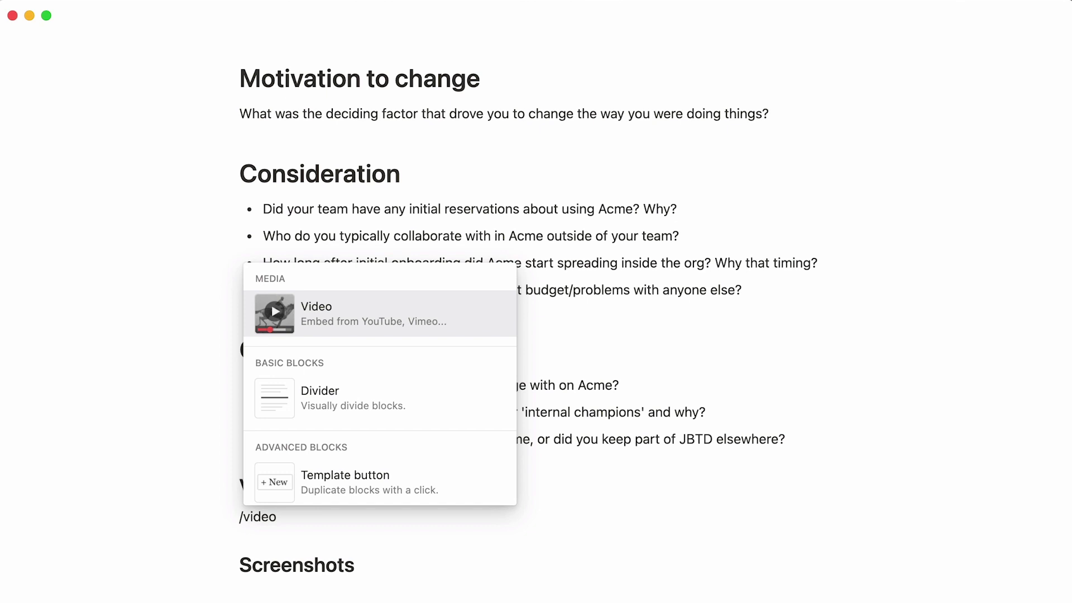
{"action": "key", "text": "Return"}
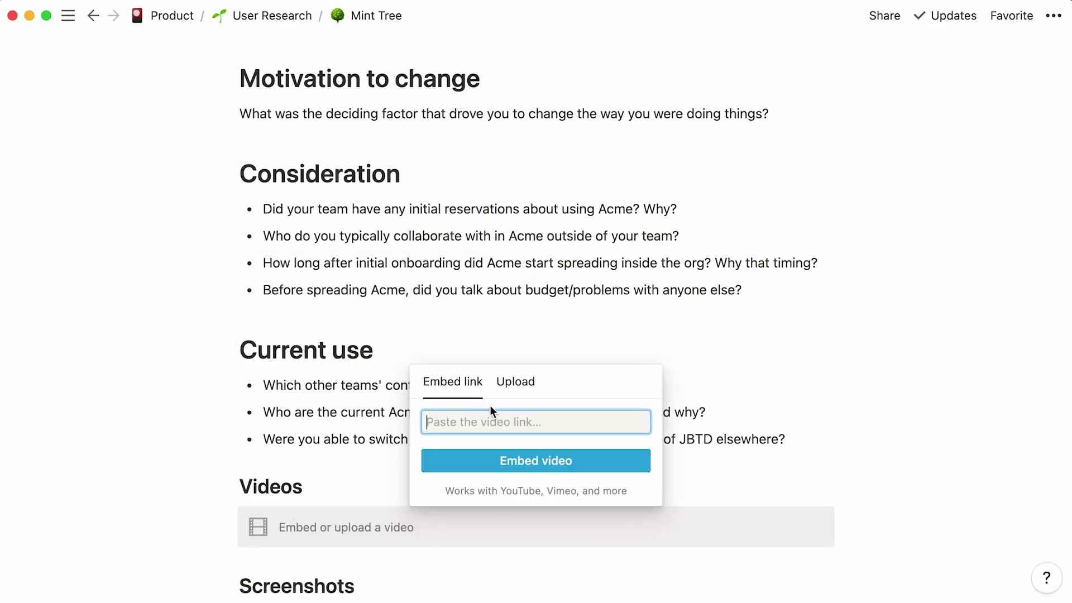
{"action": "left_click", "coordinate": [516, 383]}
{"action": "left_click", "coordinate": [442, 486]}
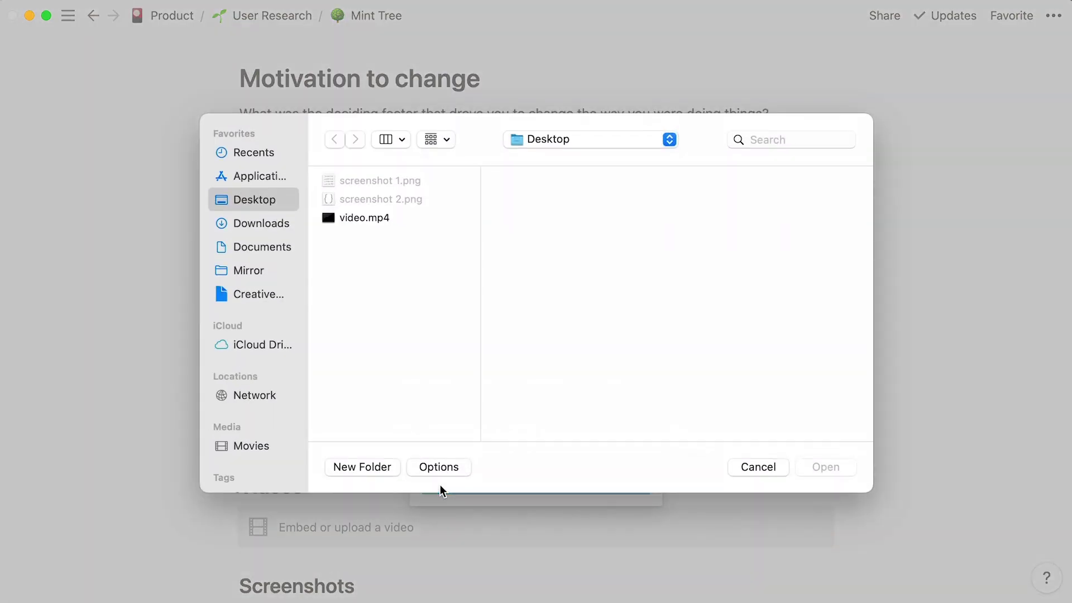
{"action": "double_click", "coordinate": [407, 222]}
{"action": "scroll", "coordinate": [138, 488], "scroll_direction": "down", "scroll_amount": 5}
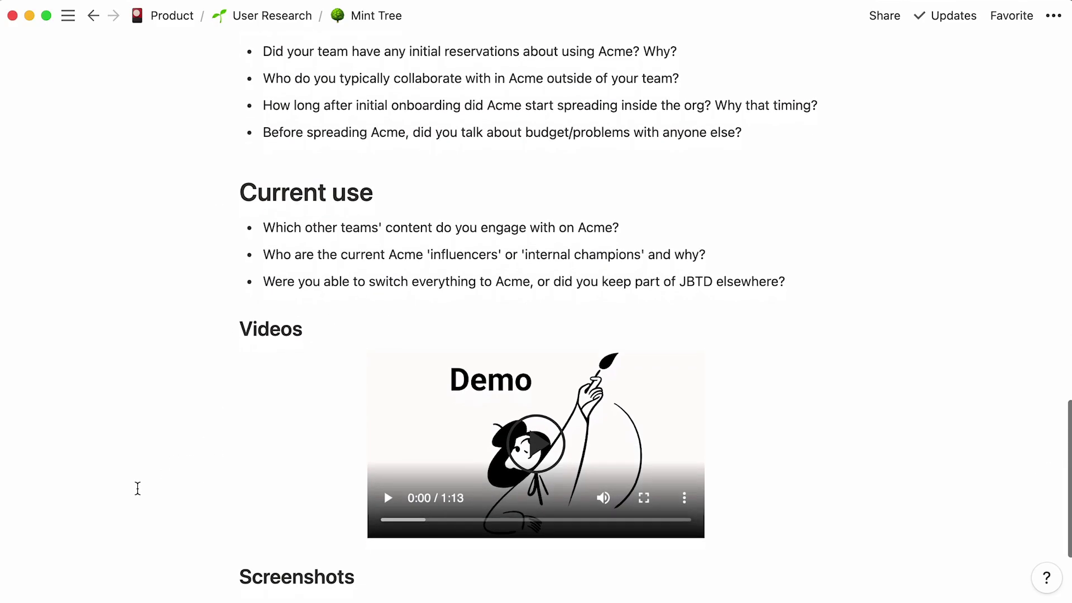
{"action": "left_click_drag", "start_coordinate": [340, 411], "coordinate": [257, 415]}
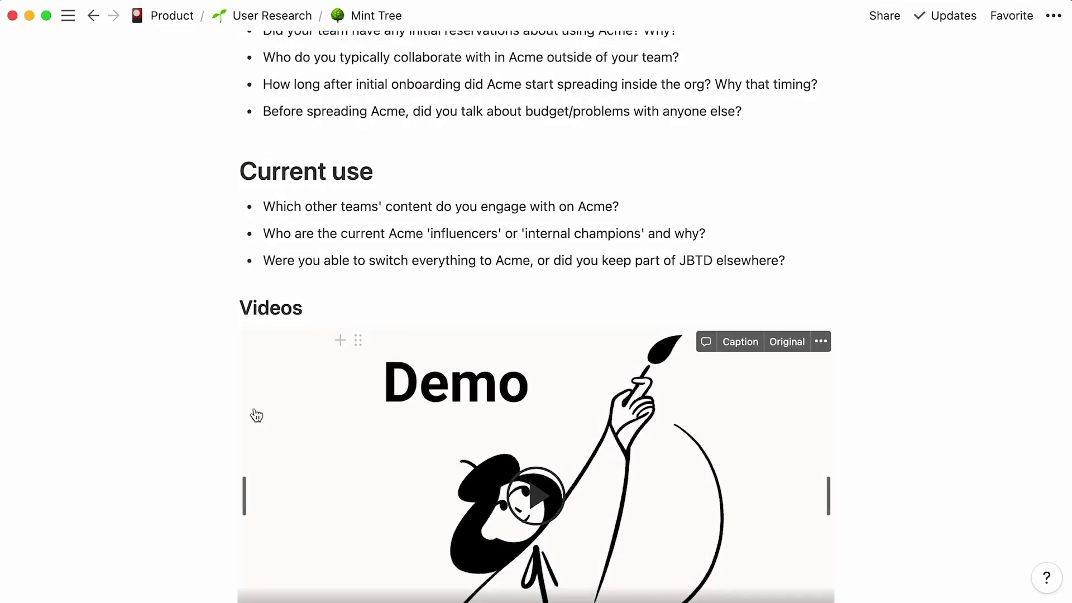
{"action": "scroll", "coordinate": [151, 452], "scroll_direction": "down", "scroll_amount": 4}
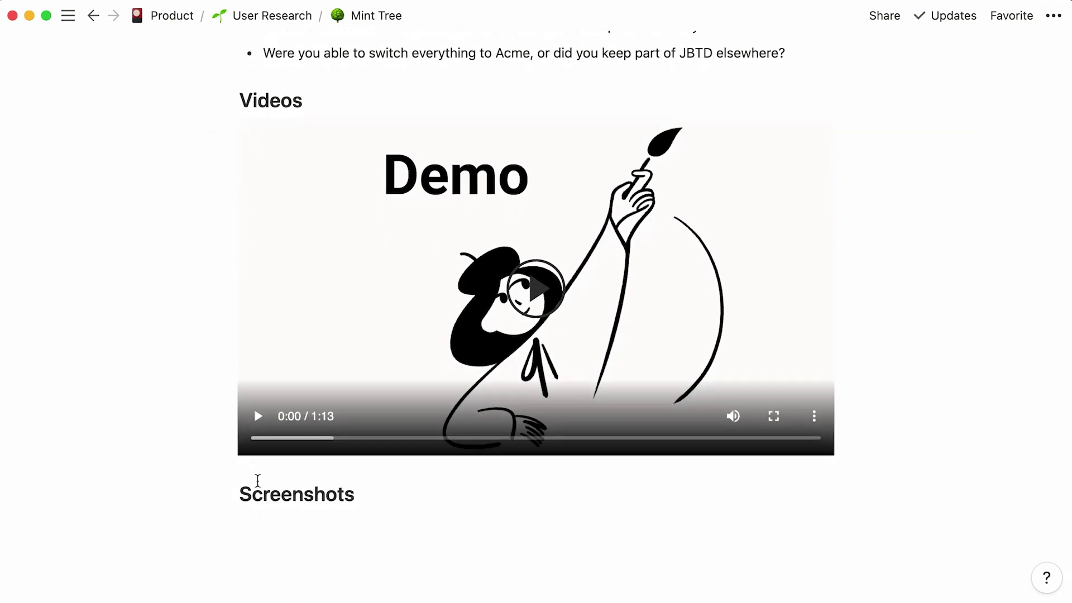
- Insert an image block under Screenshots and upload screenshot 2.png
{"action": "key", "text": "Return"}
{"action": "type", "text": "/"}
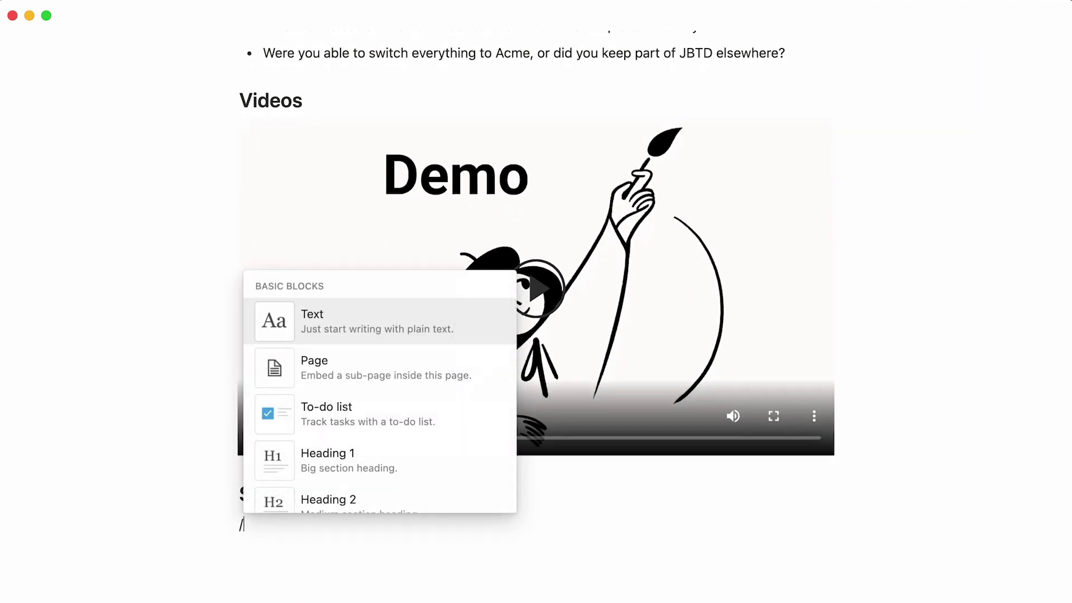
{"action": "type", "text": "image"}
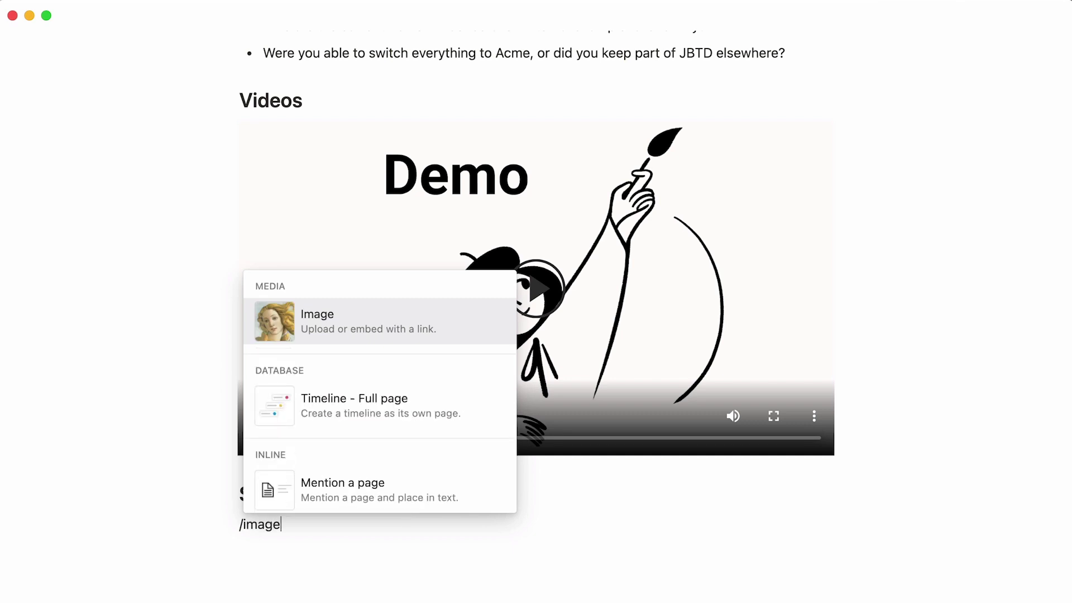
{"action": "key", "text": "Return"}
{"action": "left_click", "coordinate": [433, 493]}
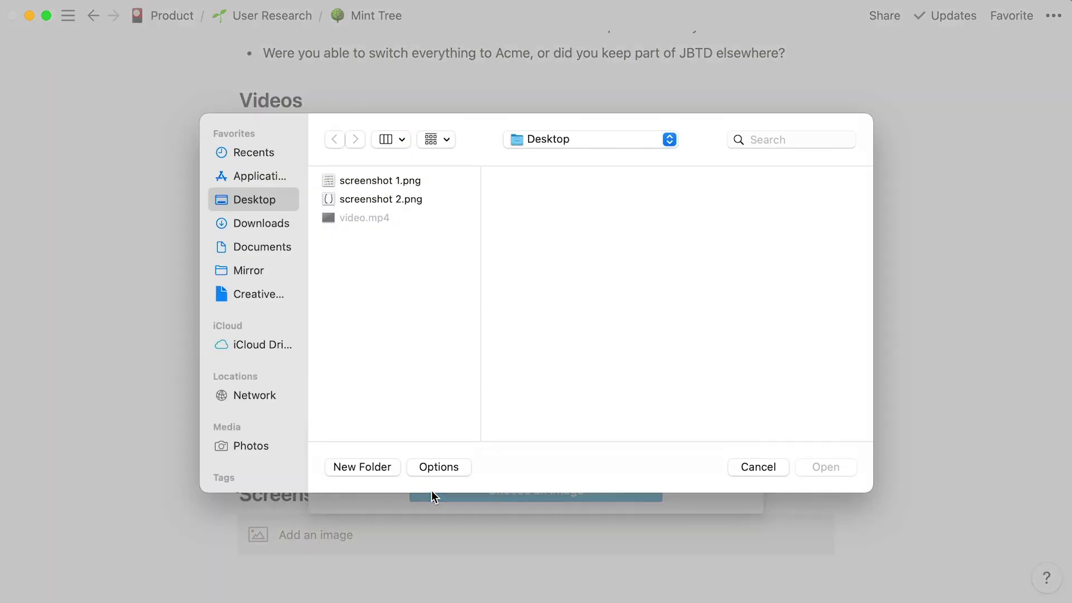
{"action": "double_click", "coordinate": [447, 198]}
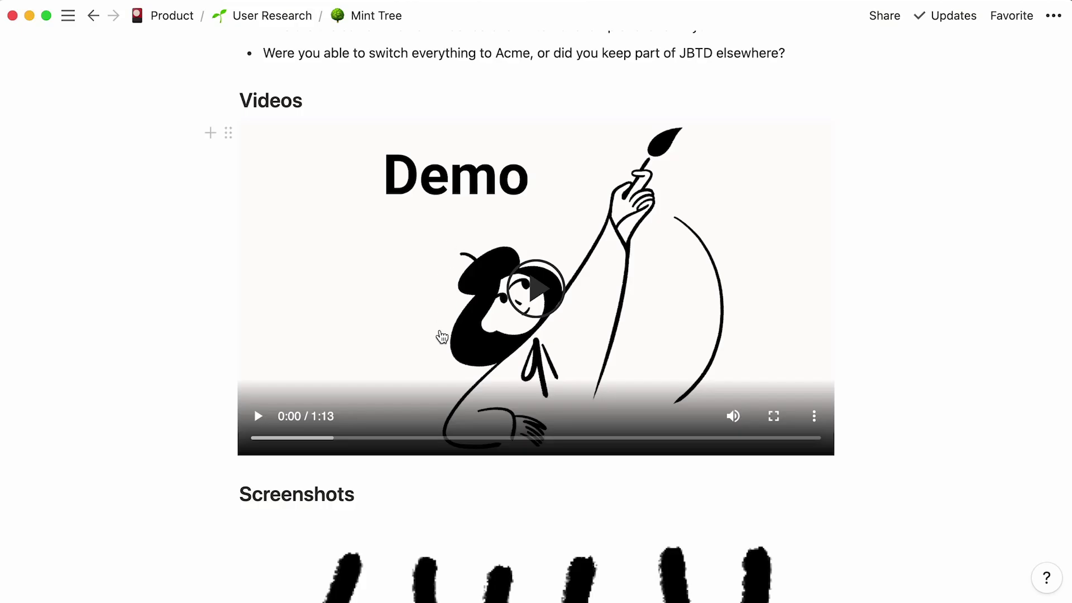
- Upload a second screenshot with the drawn braces and drag it beside the first as columns
{"action": "left_click", "coordinate": [394, 492]}
{"action": "key", "text": "Return"}
{"action": "type", "text": "/im"}
{"action": "key", "text": "Return"}
{"action": "left_click", "coordinate": [433, 490]}
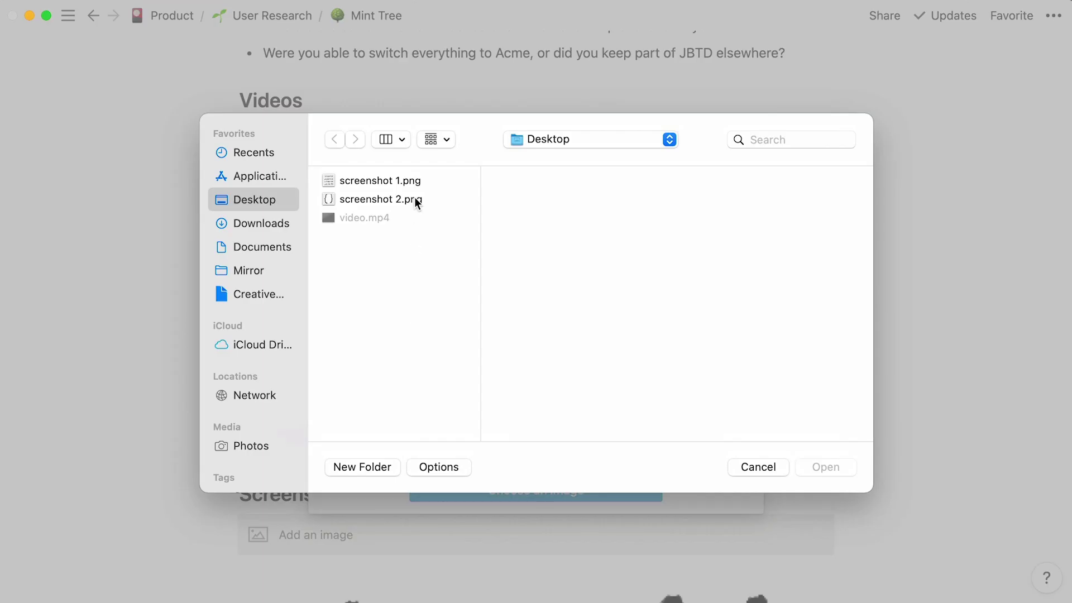
{"action": "double_click", "coordinate": [414, 199]}
{"action": "scroll", "coordinate": [415, 198], "scroll_direction": "down", "scroll_amount": 10}
{"action": "scroll", "coordinate": [436, 279], "scroll_direction": "down", "scroll_amount": 3}
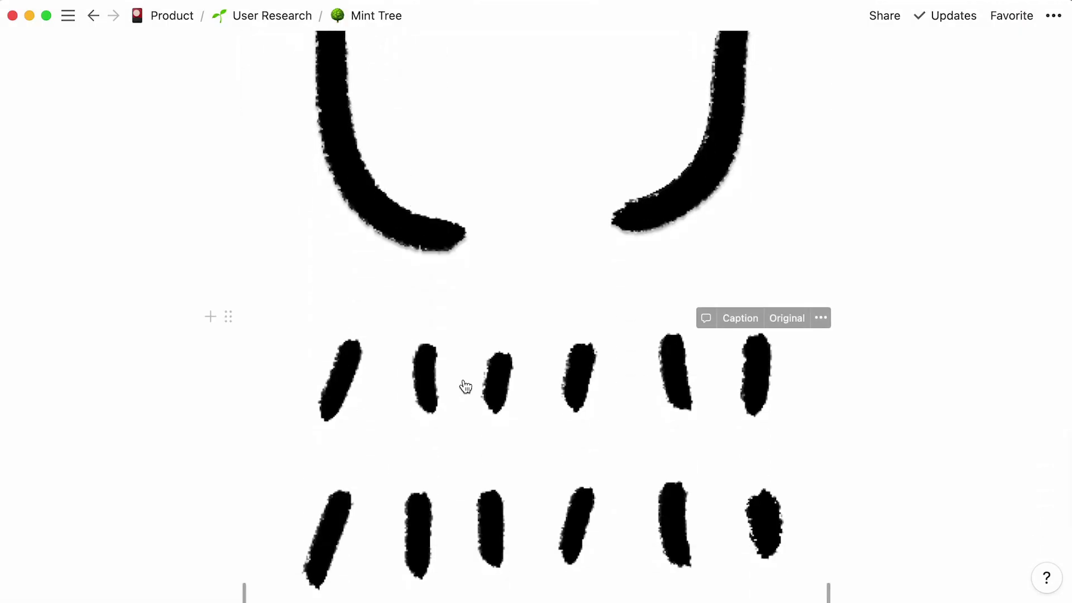
{"action": "left_click_drag", "start_coordinate": [225, 319], "coordinate": [166, 106]}
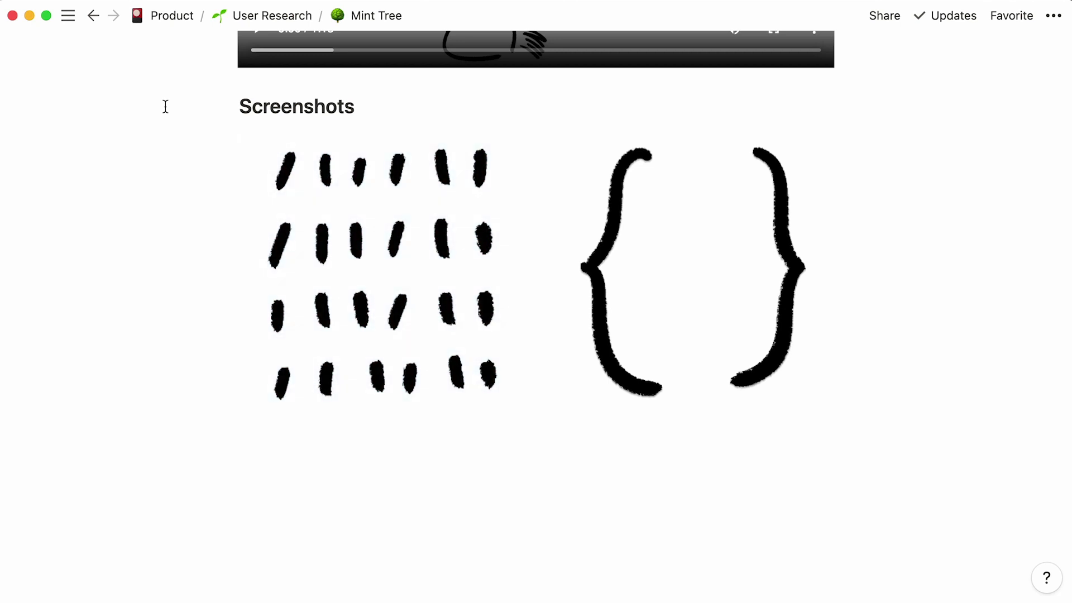
{"action": "scroll", "coordinate": [165, 106], "scroll_direction": "up", "scroll_amount": 20}
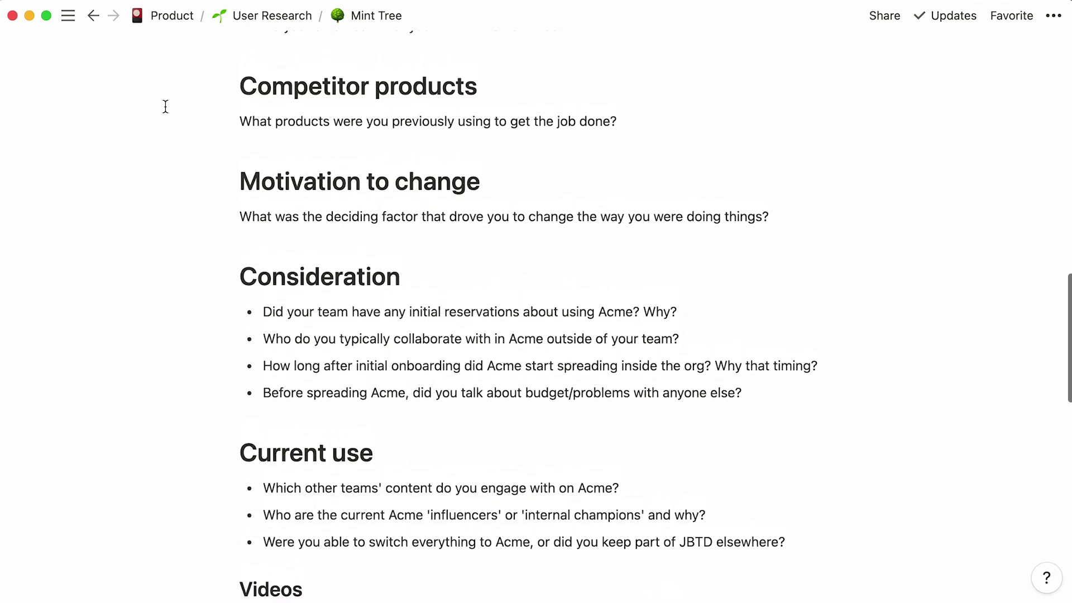
- Paste the Google Drive link below the Competitor products question and turn it into a bookmark card
{"action": "left_click", "coordinate": [340, 263]}
{"action": "key", "text": "Return"}
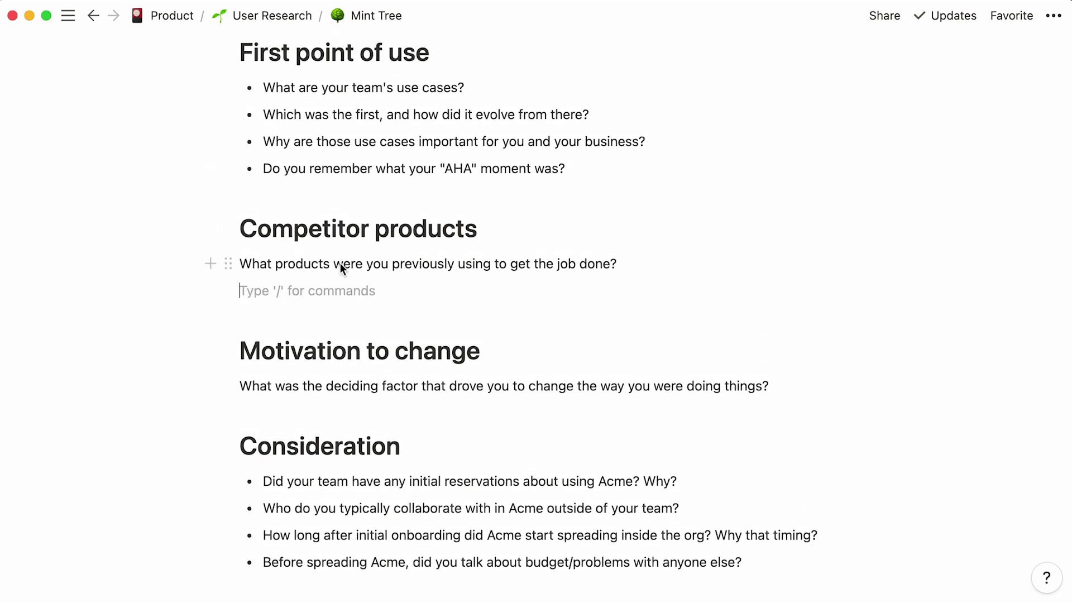
{"action": "right_click", "coordinate": [259, 288]}
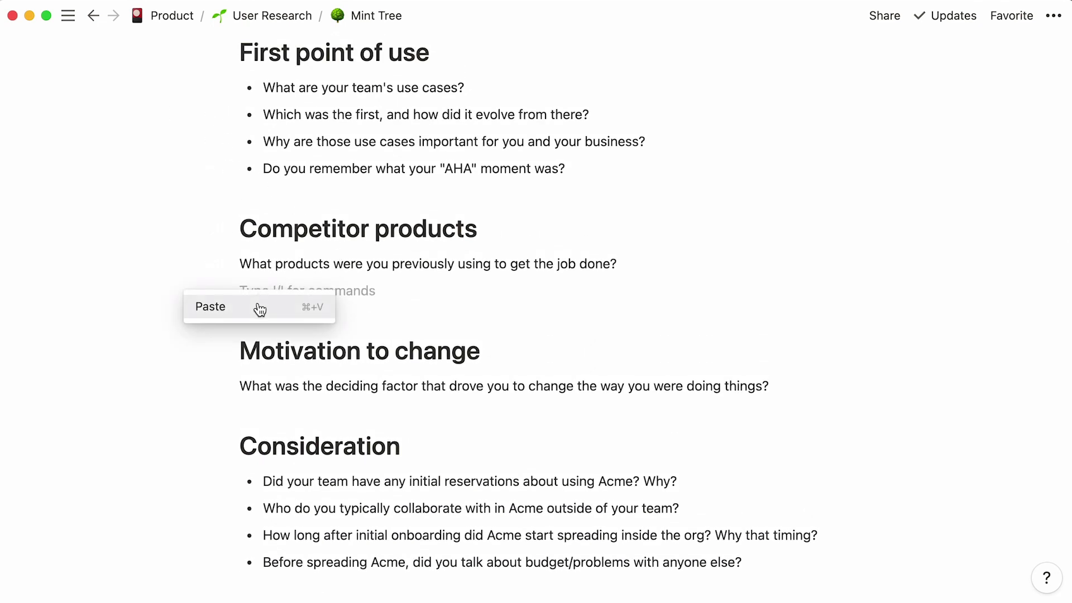
{"action": "left_click", "coordinate": [259, 307]}
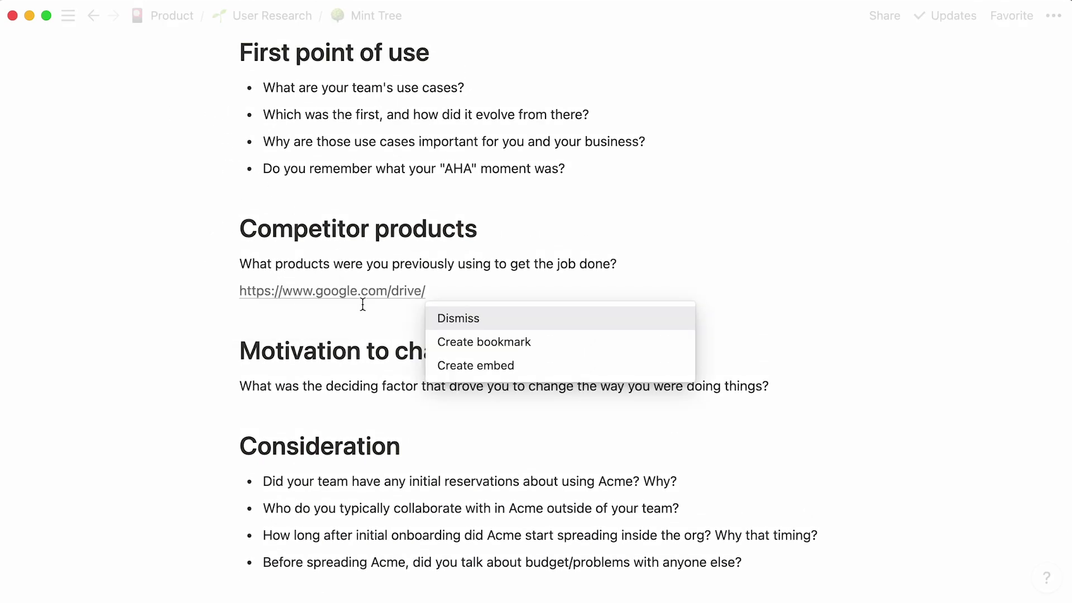
{"action": "left_click", "coordinate": [547, 349]}
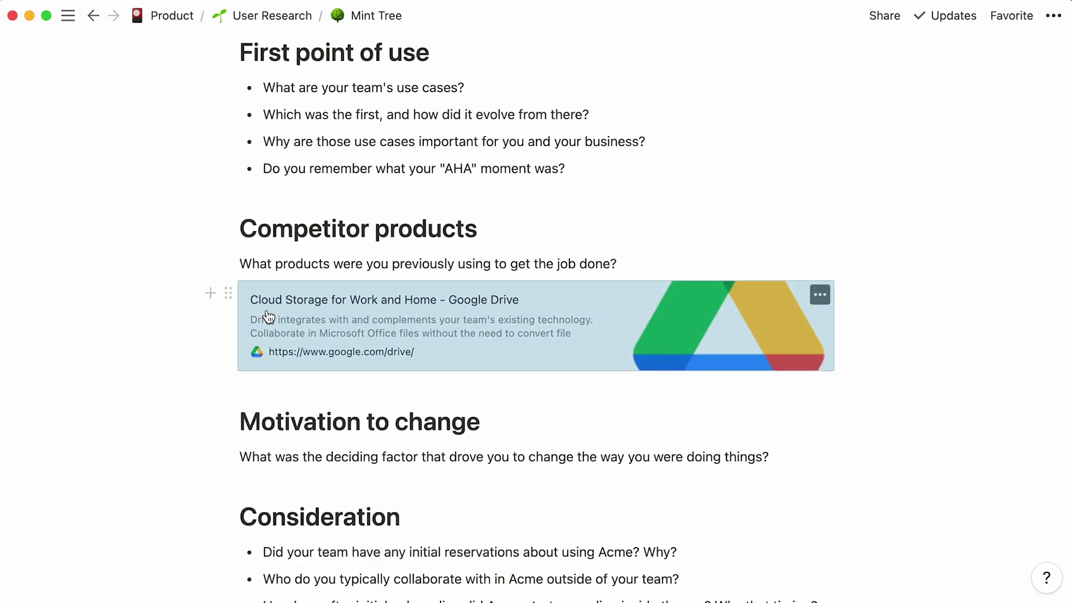
{"action": "scroll", "coordinate": [144, 322], "scroll_direction": "up", "scroll_amount": 2}
{"action": "scroll", "coordinate": [145, 322], "scroll_direction": "up", "scroll_amount": 10}
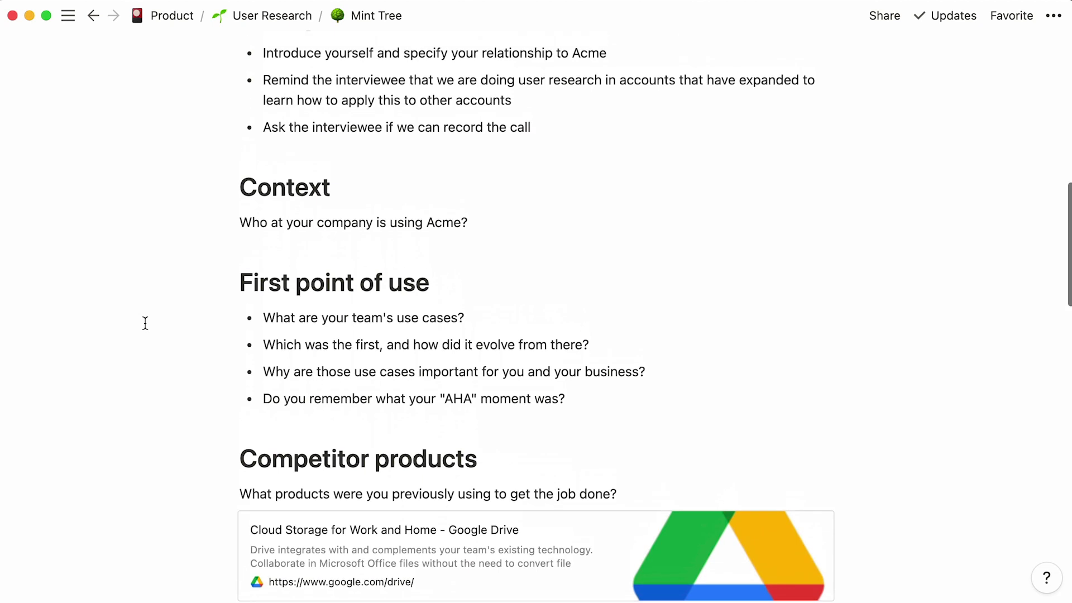
{"action": "scroll", "coordinate": [145, 322], "scroll_direction": "up", "scroll_amount": 3}
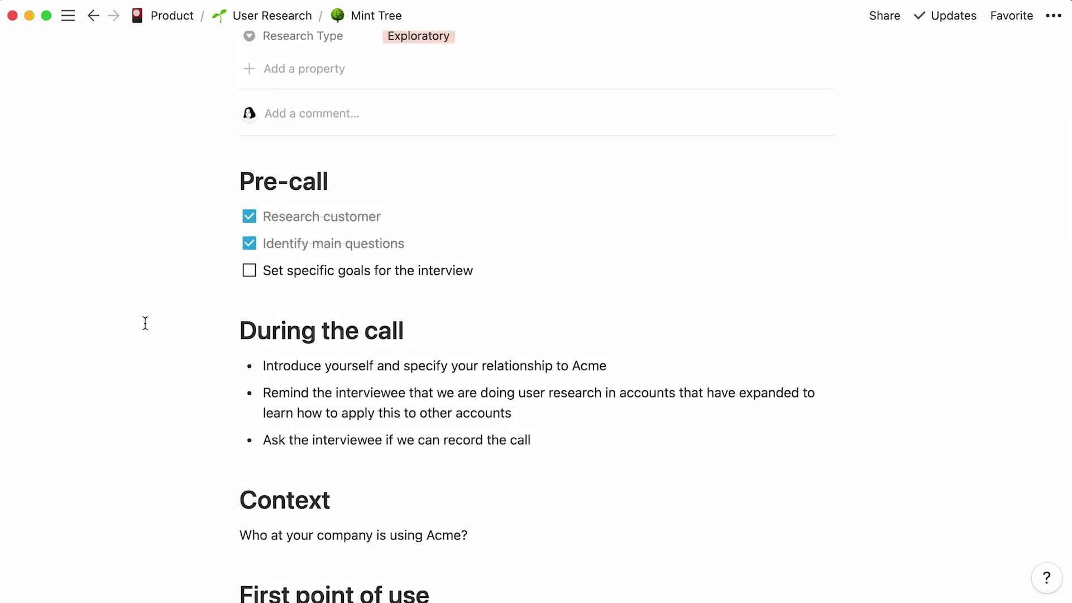
- Insert a /toc table of contents above Pre-call and test it by jumping to Context
{"action": "left_click", "coordinate": [340, 178]}
{"action": "key", "text": "Return"}
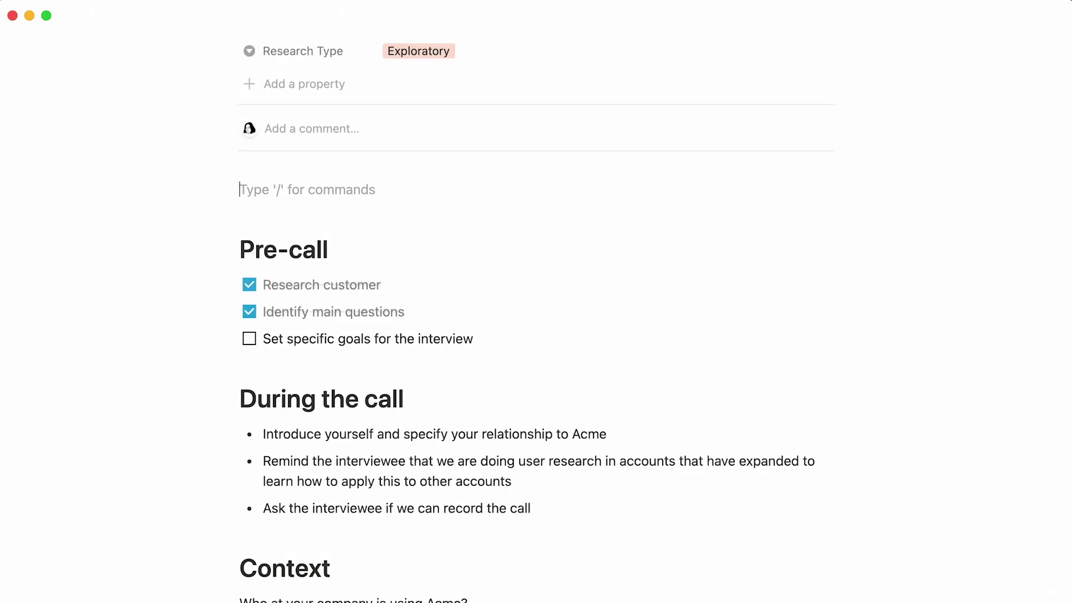
{"action": "type", "text": "/toc"}
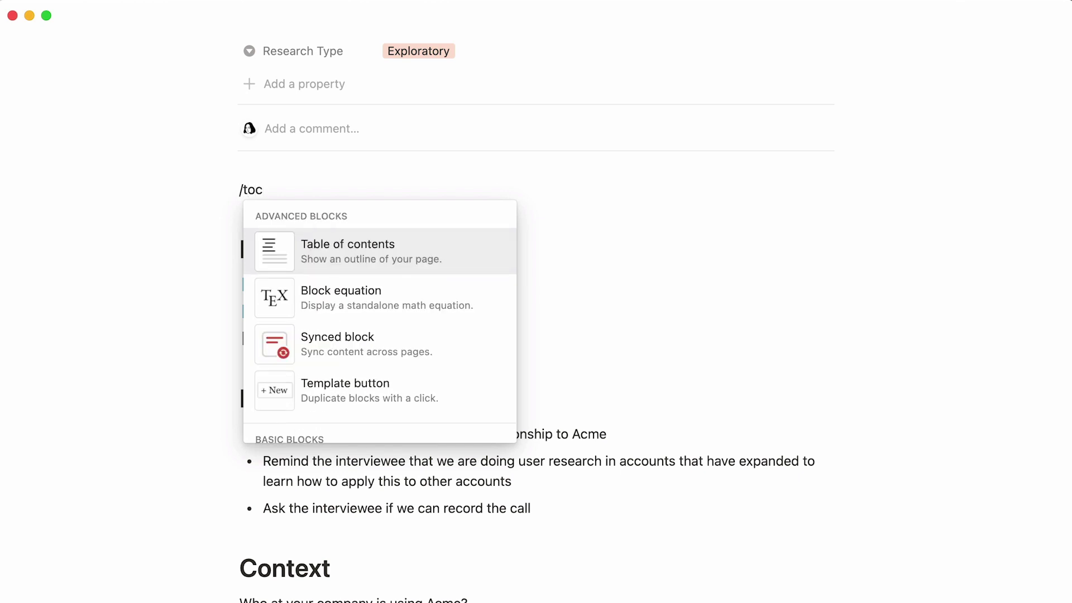
{"action": "key", "text": "Return"}
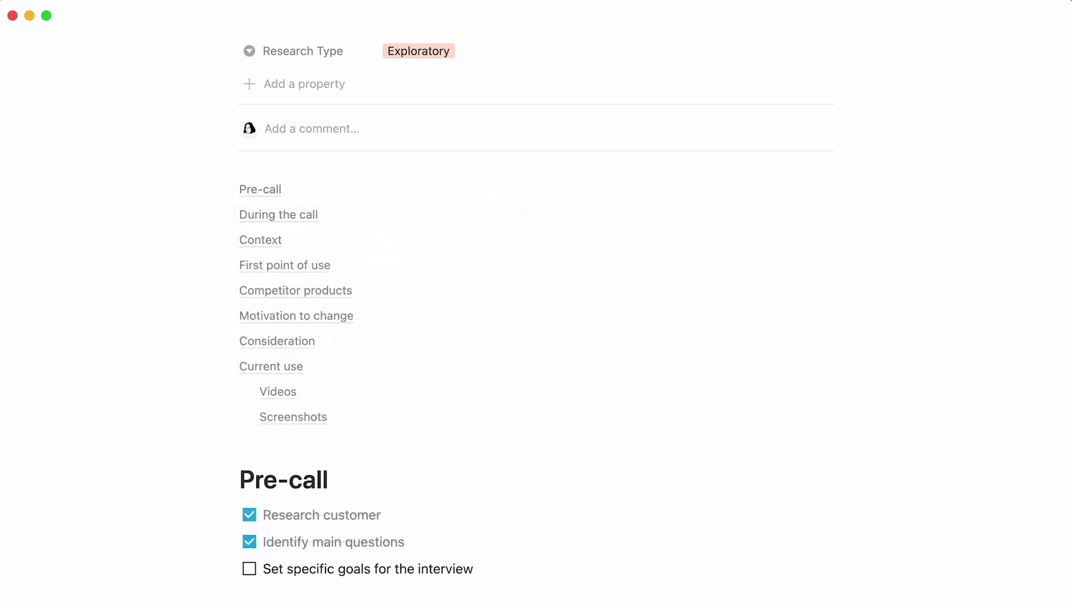
{"action": "left_click", "coordinate": [270, 244]}
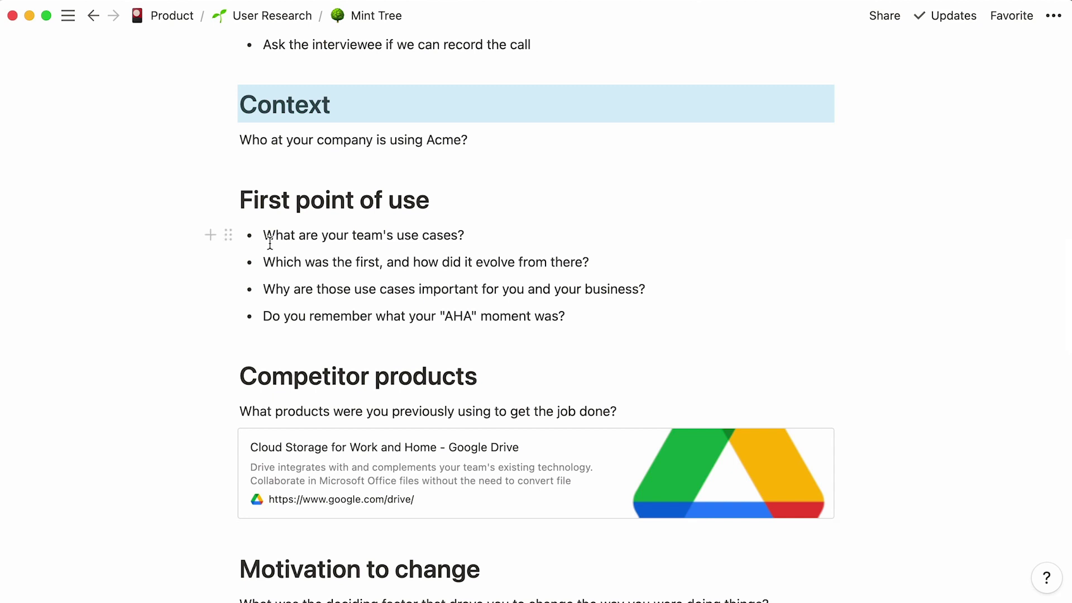
{"action": "scroll", "coordinate": [270, 244], "scroll_direction": "up", "scroll_amount": 10}
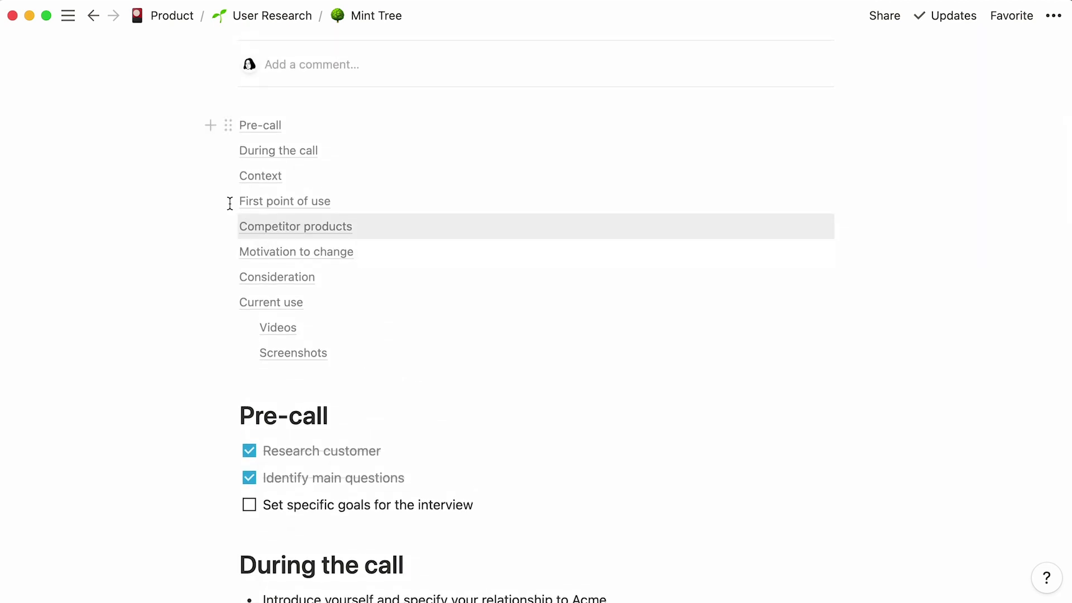
{"action": "scroll", "coordinate": [133, 109], "scroll_direction": "down", "scroll_amount": 5}
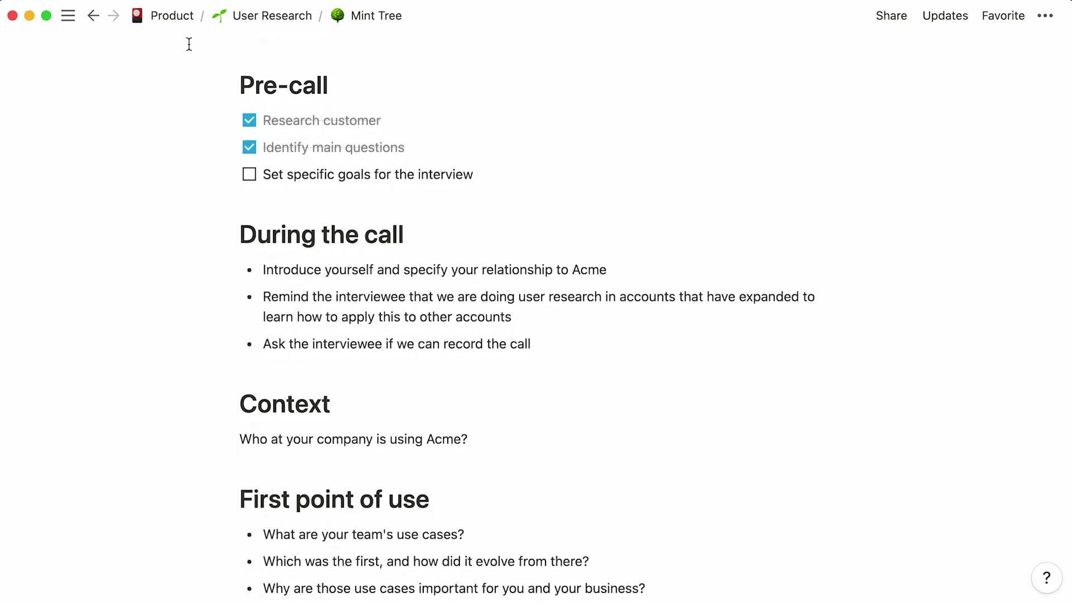
- Select the page's content blocks, then return to User Research via the breadcrumb
{"action": "left_click_drag", "start_coordinate": [187, 43], "coordinate": [836, 565]}
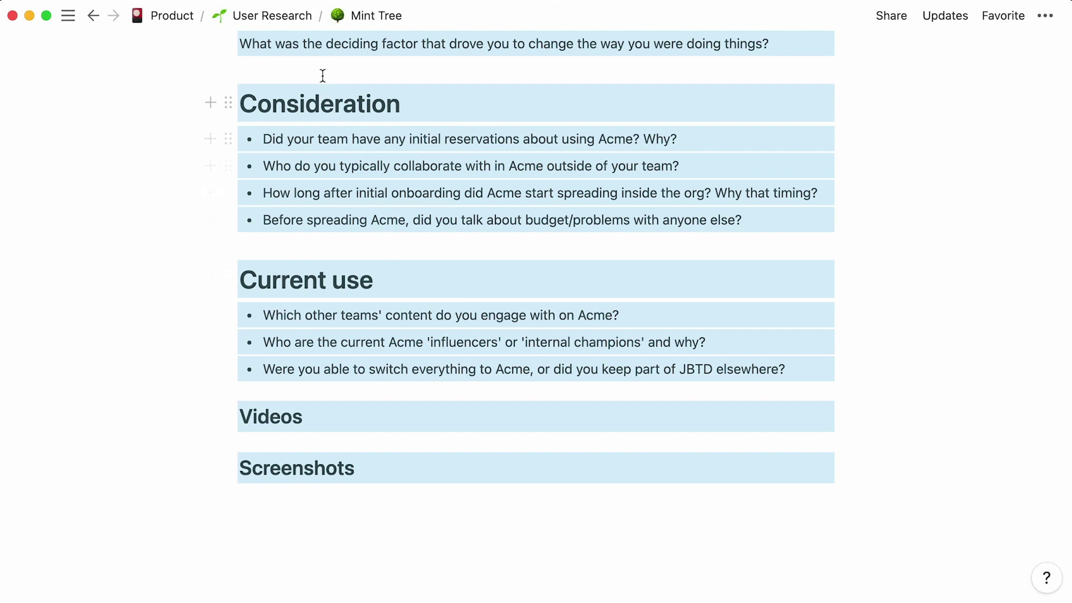
{"action": "left_click", "coordinate": [313, 18]}
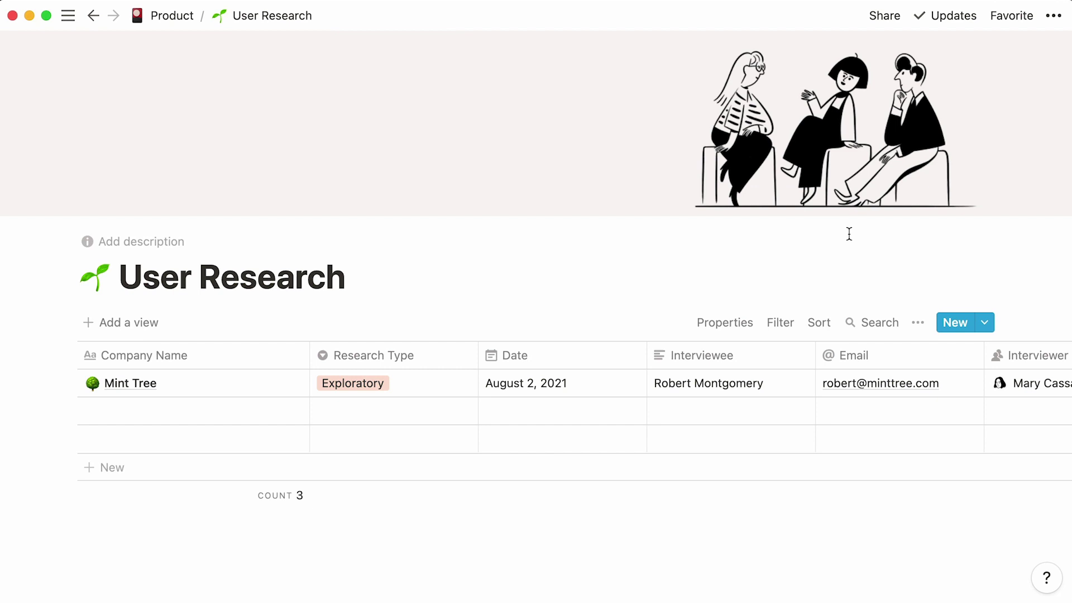
- Start a new User Research template and paste the interview outline into its body
{"action": "left_click", "coordinate": [991, 318]}
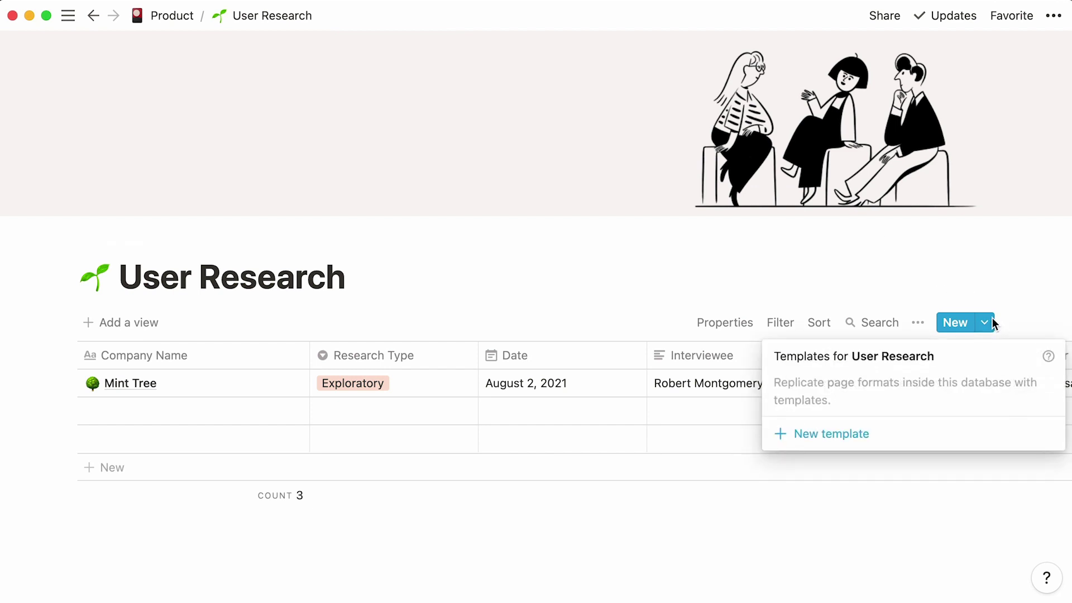
{"action": "left_click", "coordinate": [882, 438]}
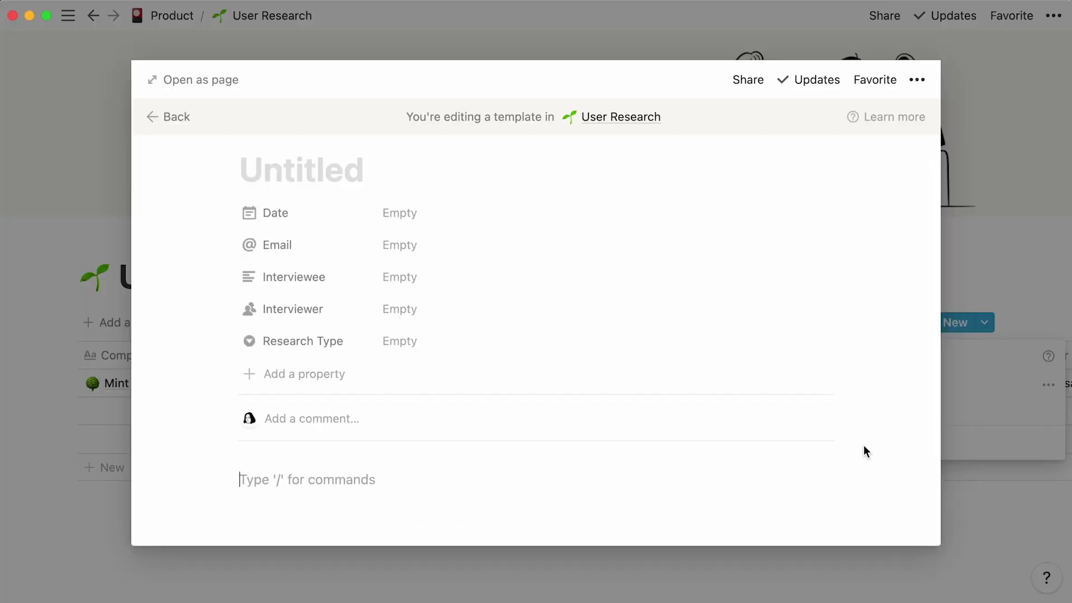
{"action": "right_click", "coordinate": [745, 478]}
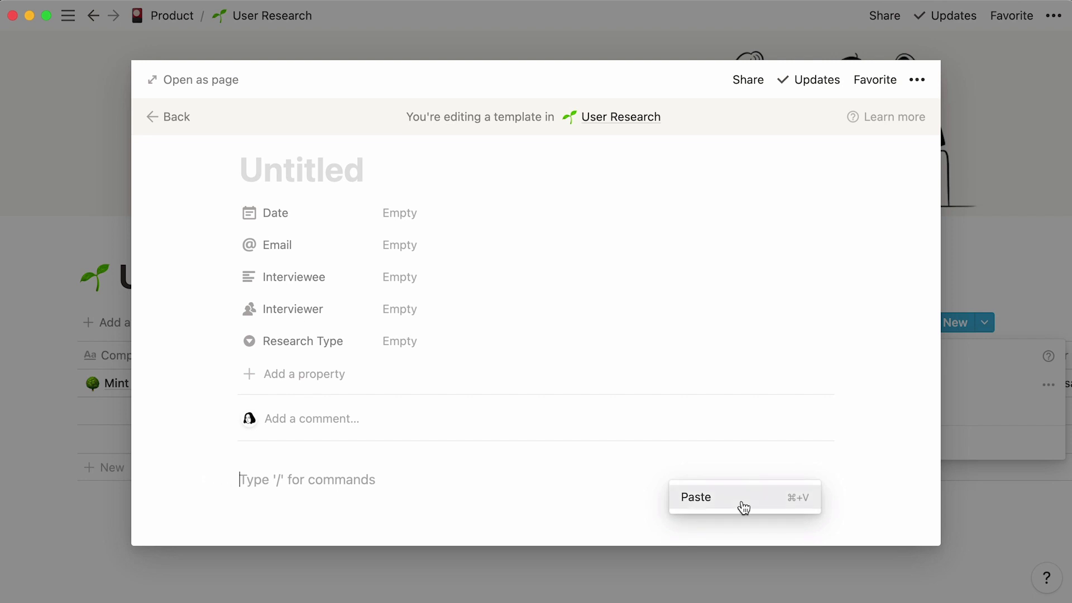
{"action": "left_click", "coordinate": [743, 502]}
{"action": "scroll", "coordinate": [916, 441], "scroll_direction": "down", "scroll_amount": 5}
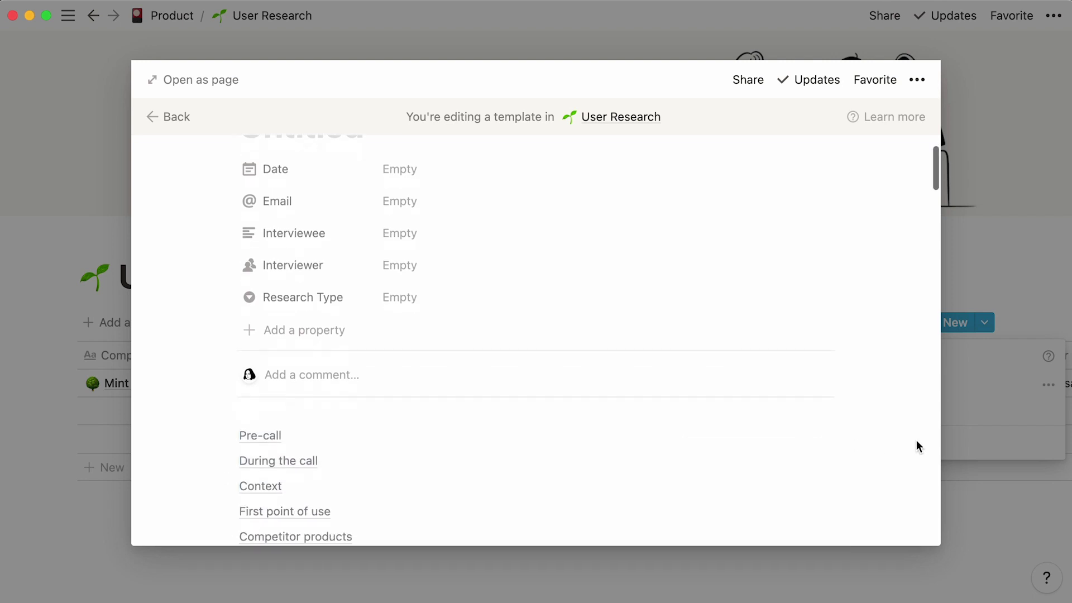
{"action": "scroll", "coordinate": [916, 440], "scroll_direction": "down", "scroll_amount": 3}
{"action": "scroll", "coordinate": [916, 439], "scroll_direction": "up", "scroll_amount": 10}
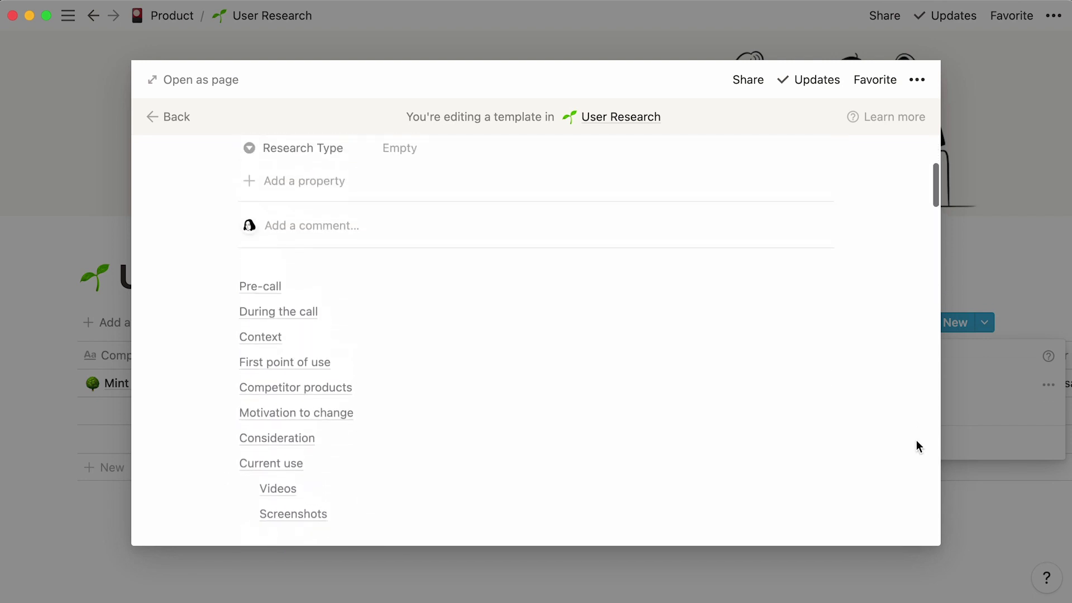
- Set Research Type to Exploratory, title the template 'Exploratory', and give it a magnifying-glass icon
{"action": "left_click", "coordinate": [483, 395]}
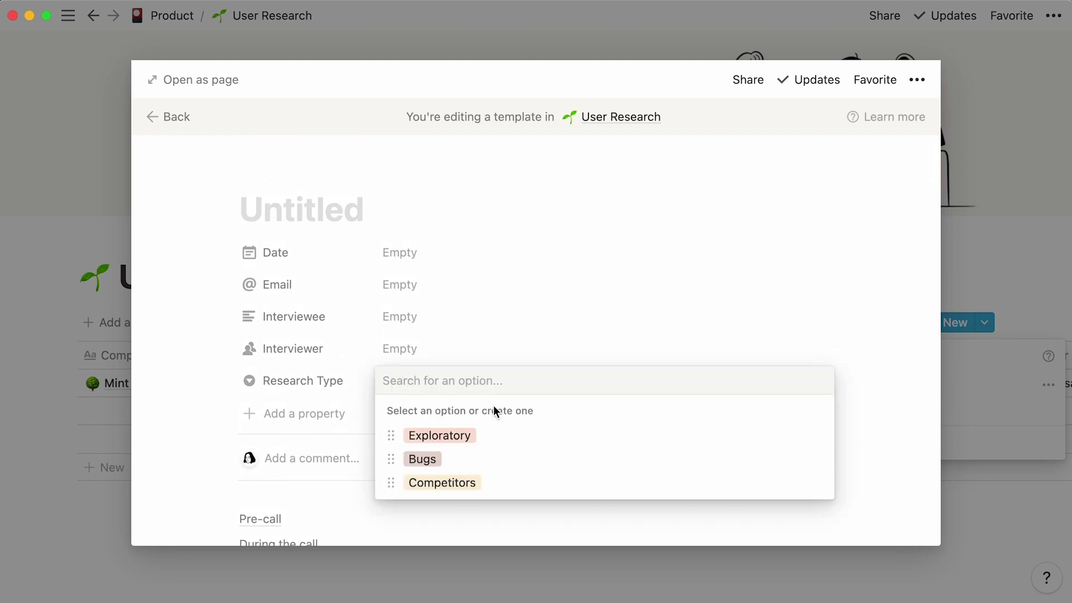
{"action": "left_click", "coordinate": [507, 434]}
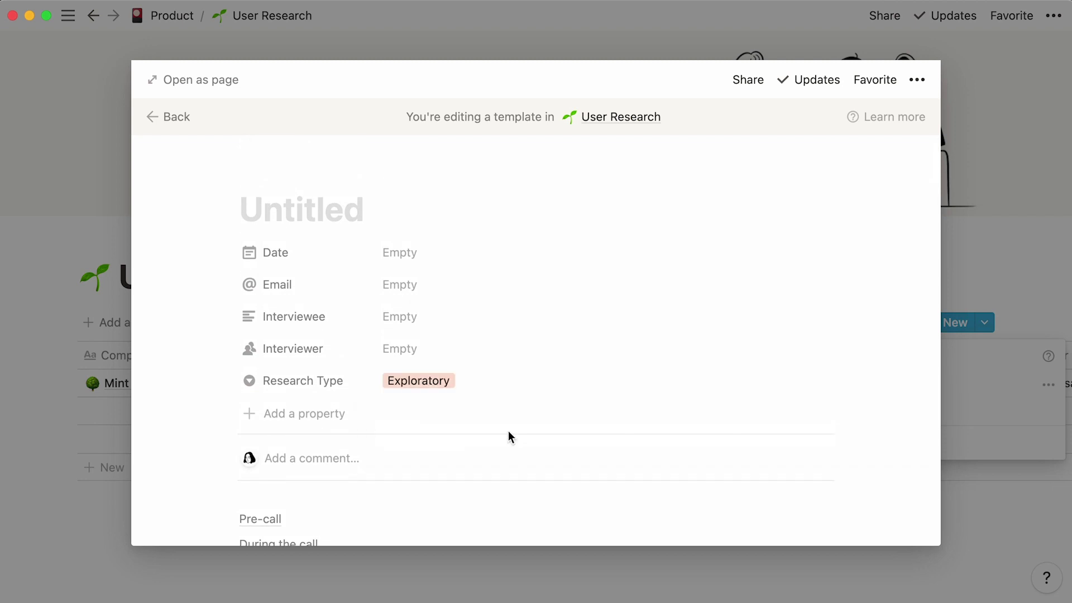
{"action": "left_click", "coordinate": [378, 213]}
{"action": "type", "text": "Exploratory"}
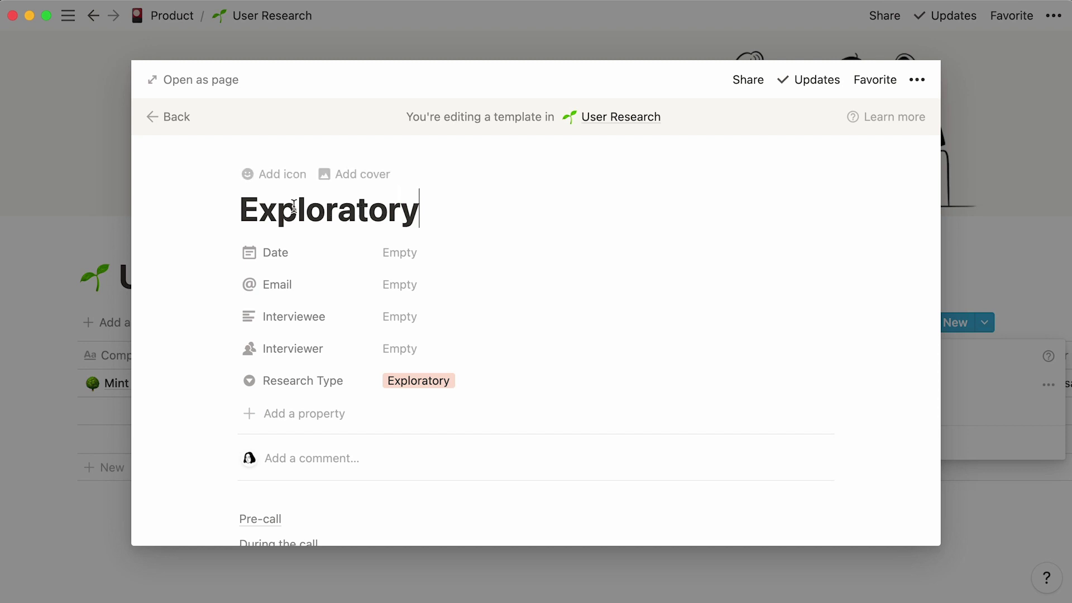
{"action": "left_click", "coordinate": [285, 175]}
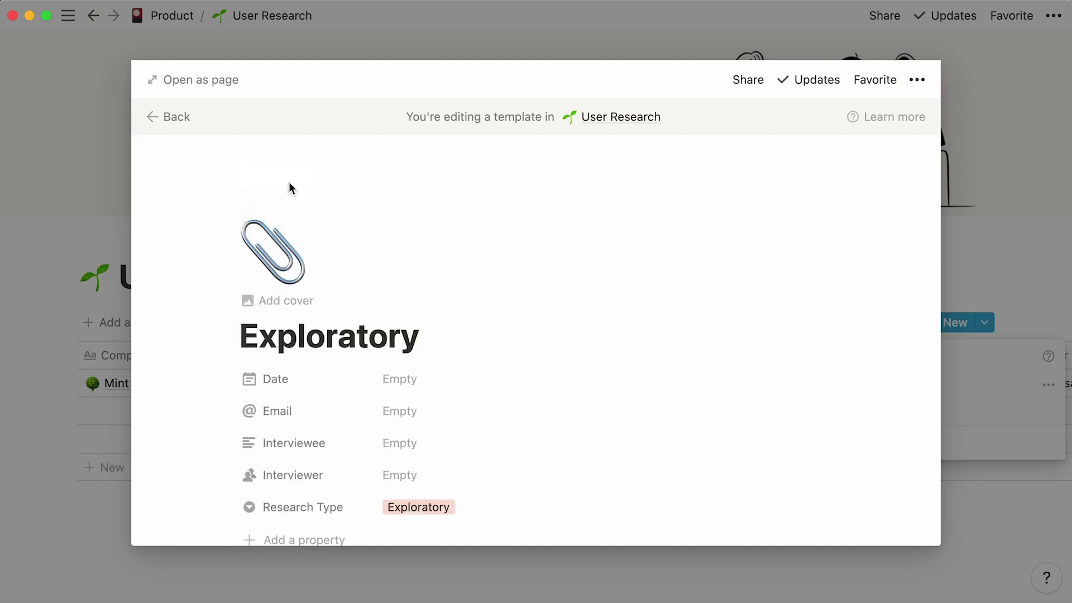
{"action": "left_click", "coordinate": [287, 262]}
{"action": "type", "text": "glass"}
{"action": "left_click", "coordinate": [174, 385]}
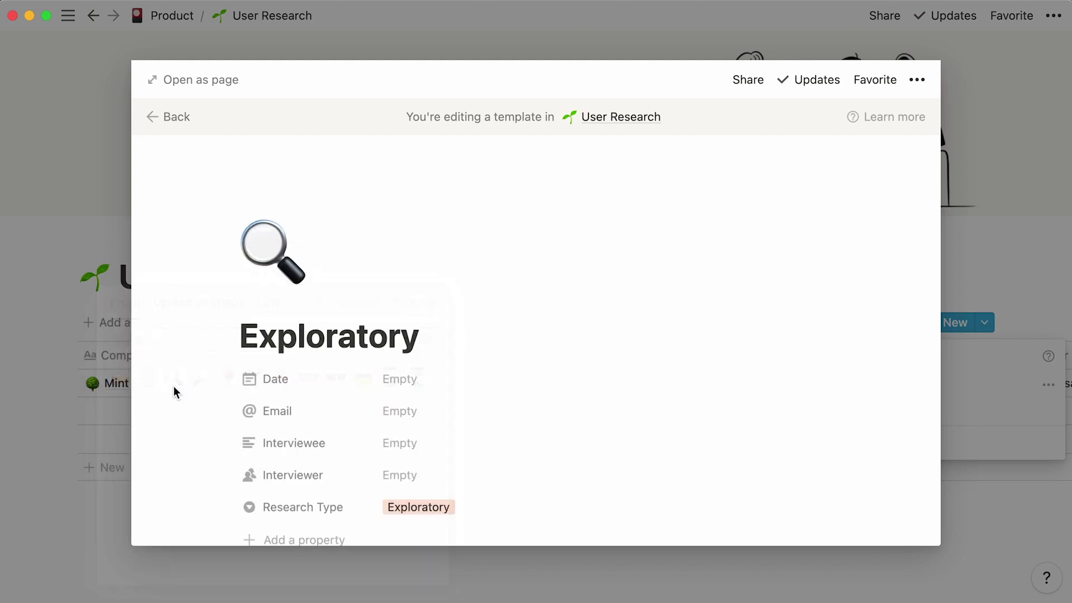
{"action": "left_click", "coordinate": [962, 240]}
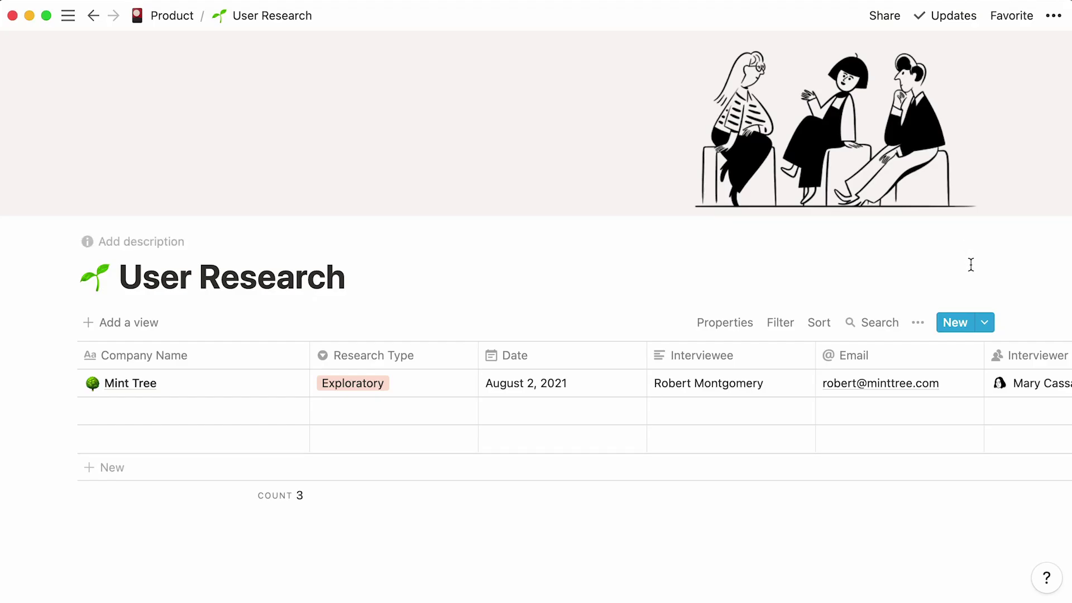
- Show the User Research templates dropdown, now listing Exploratory beside Empty page
{"action": "left_click", "coordinate": [985, 322]}
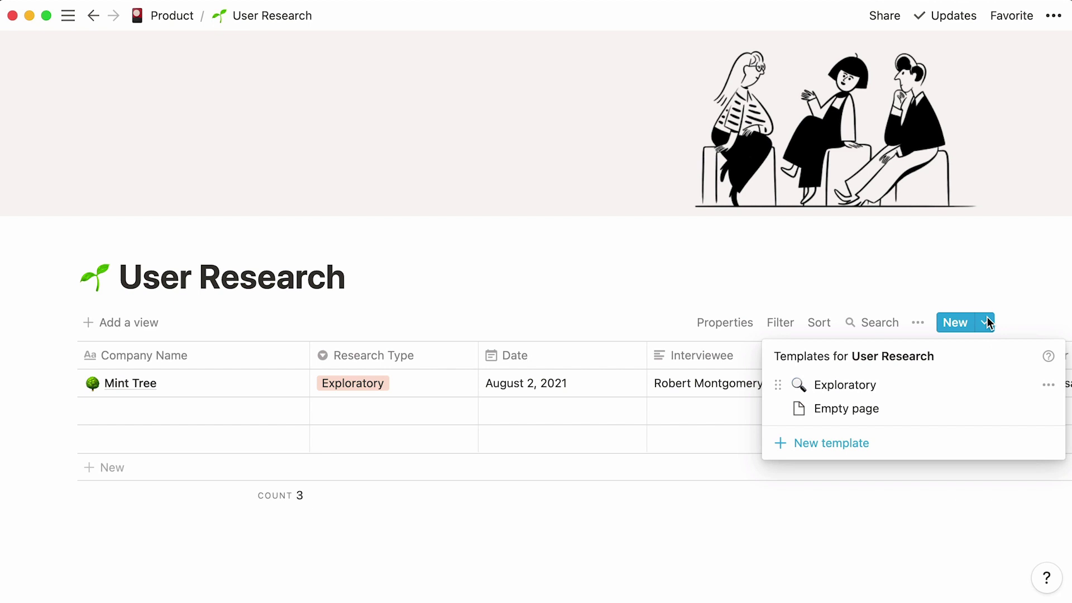
- Create a candy-icon 'Copaint' entry from the Exploratory template, assigning the interviewer and filling its details
{"action": "left_click", "coordinate": [932, 386]}
{"action": "type", "text": "Copaint"}
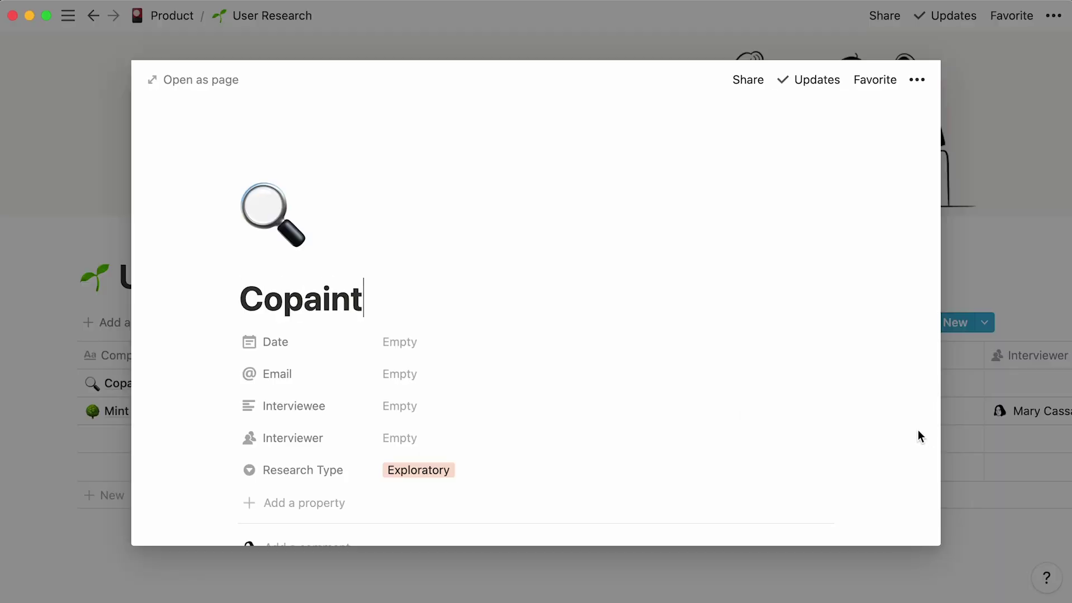
{"action": "left_click", "coordinate": [290, 231]}
{"action": "left_click", "coordinate": [150, 369]}
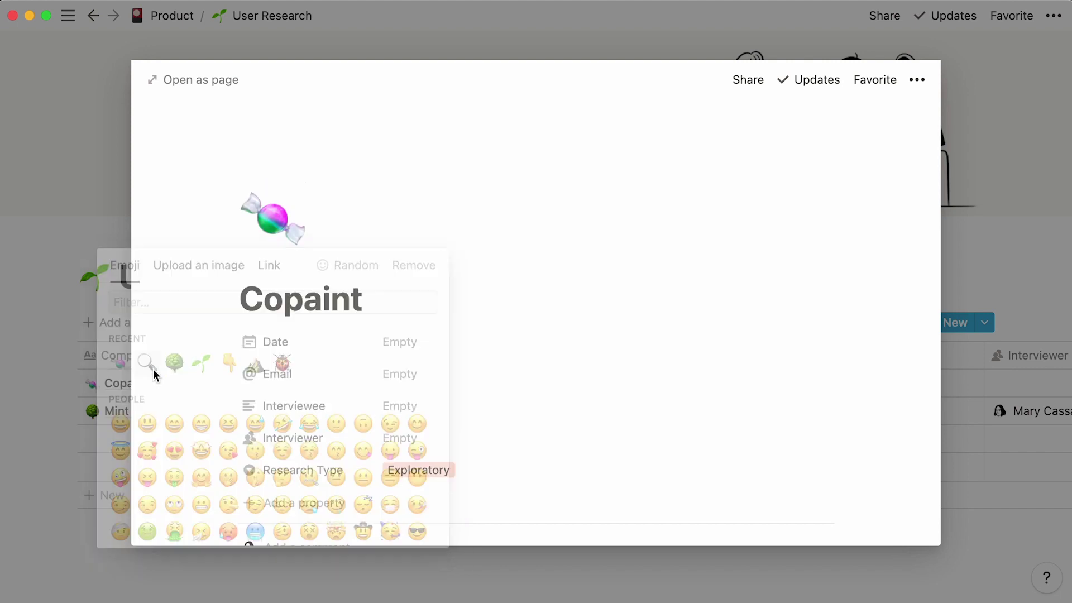
{"action": "left_click", "coordinate": [394, 446]}
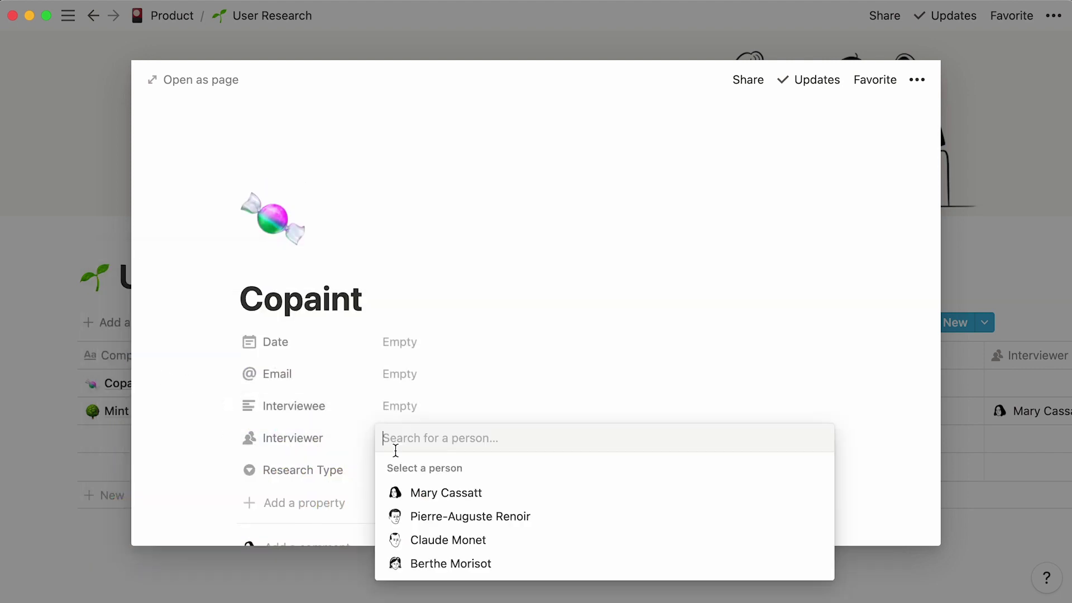
{"action": "left_click", "coordinate": [391, 545]}
{"action": "left_click", "coordinate": [185, 488]}
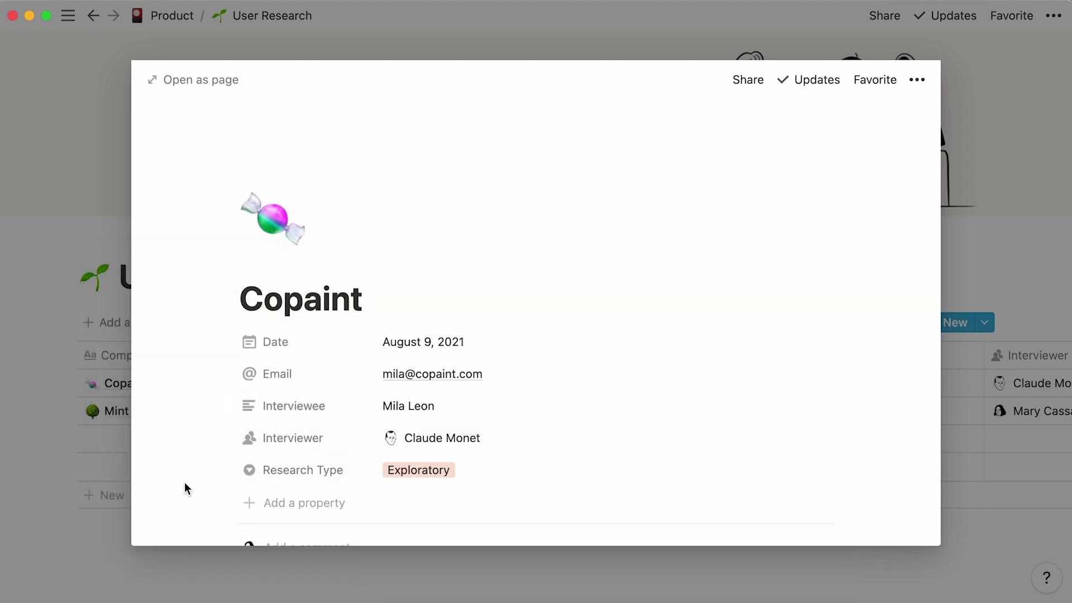
{"action": "scroll", "coordinate": [184, 483], "scroll_direction": "down", "scroll_amount": 10}
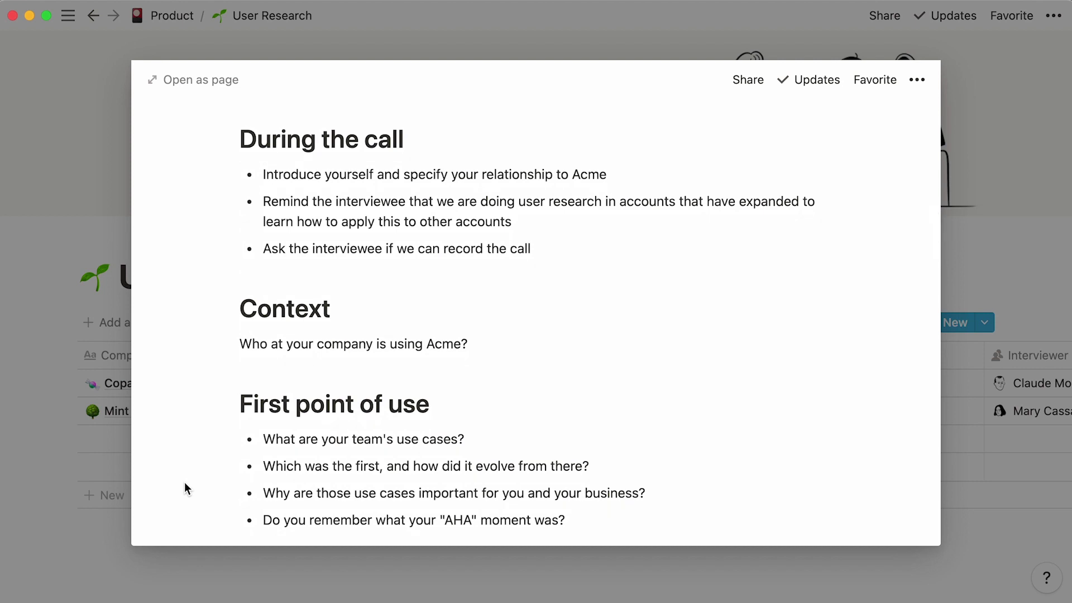
{"action": "scroll", "coordinate": [184, 484], "scroll_direction": "up", "scroll_amount": 10}
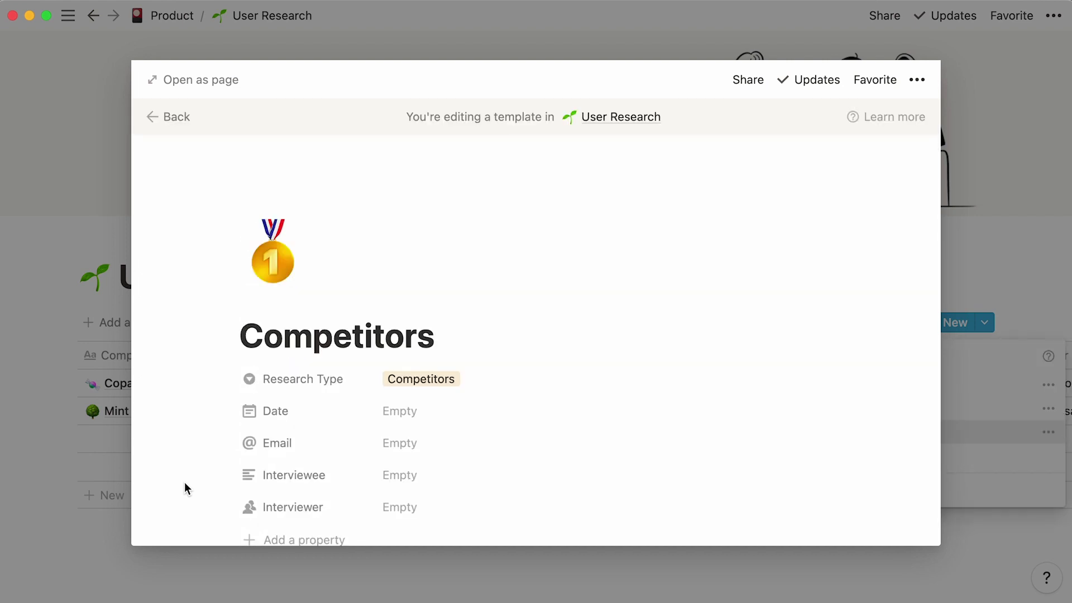
- Close the Competitors template editor and dismiss the Exploratory template menus to return to the table
{"action": "left_click", "coordinate": [970, 249]}
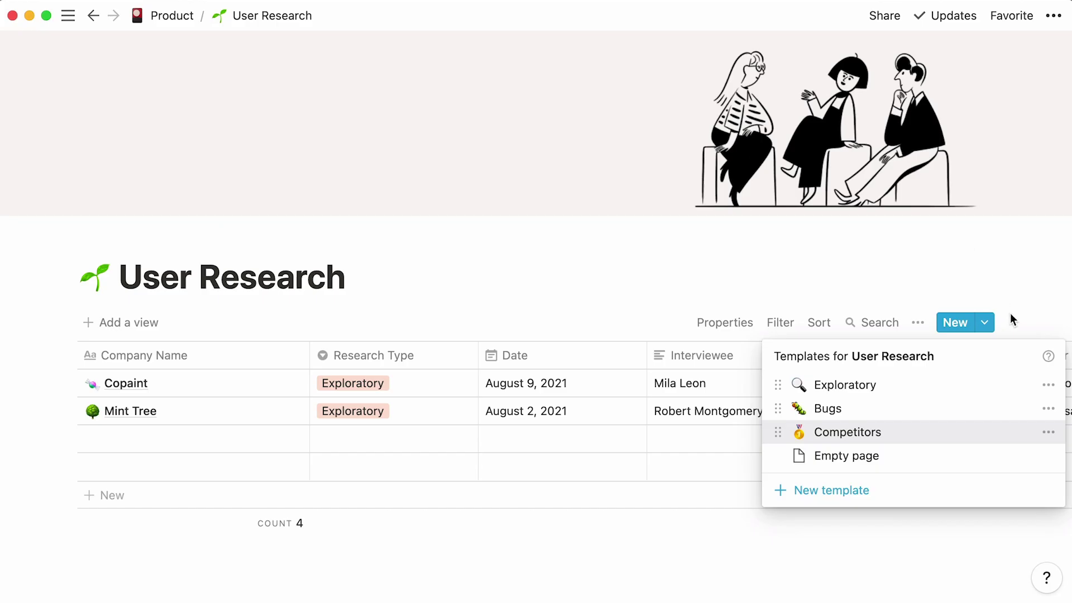
{"action": "left_click", "coordinate": [1046, 383]}
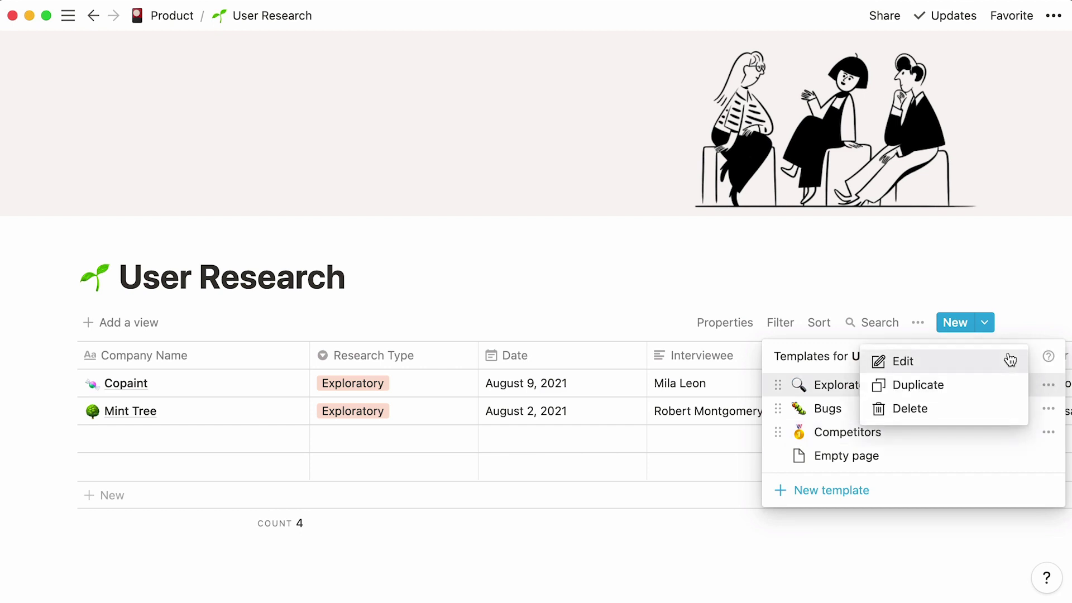
{"action": "left_click", "coordinate": [1037, 296]}
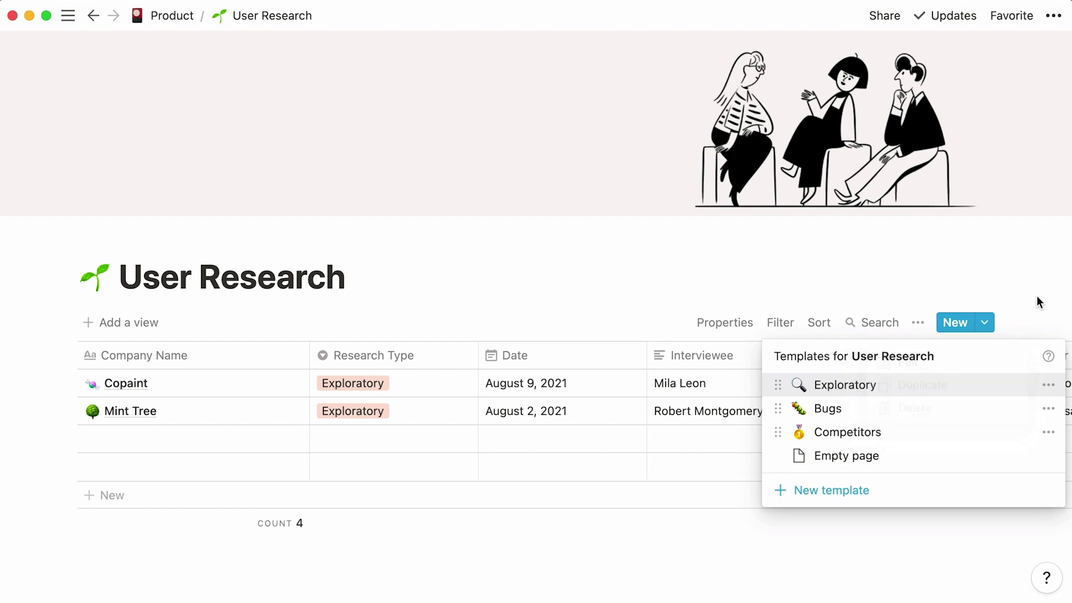
{"action": "left_click", "coordinate": [1037, 296]}
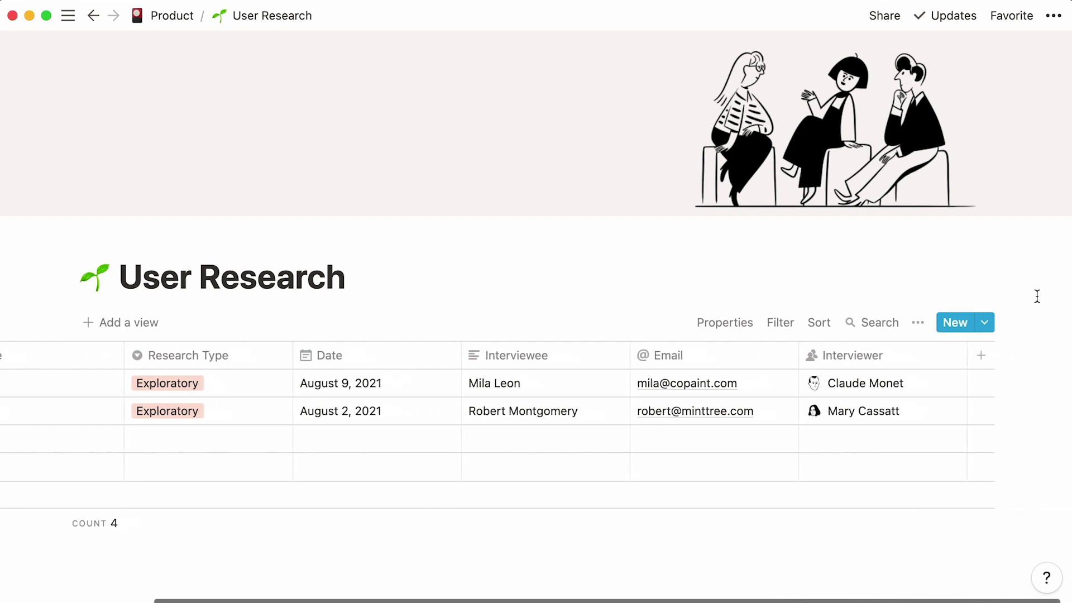
- Add a 'Meeting Notes' Relation column linked to the Meeting Notes database
{"action": "left_click", "coordinate": [980, 355]}
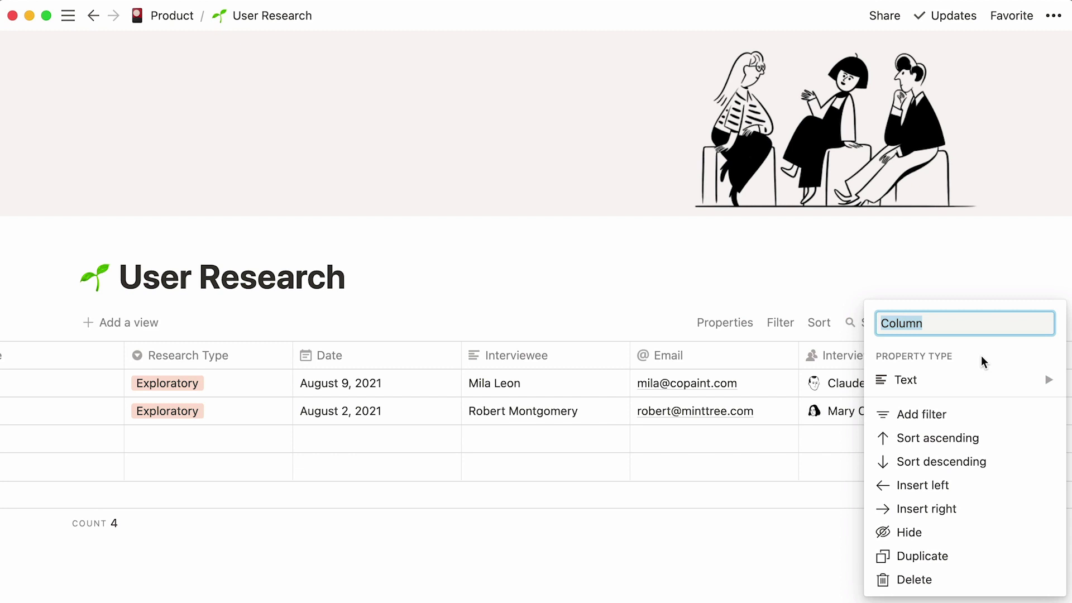
{"action": "type", "text": "Meeting N"}
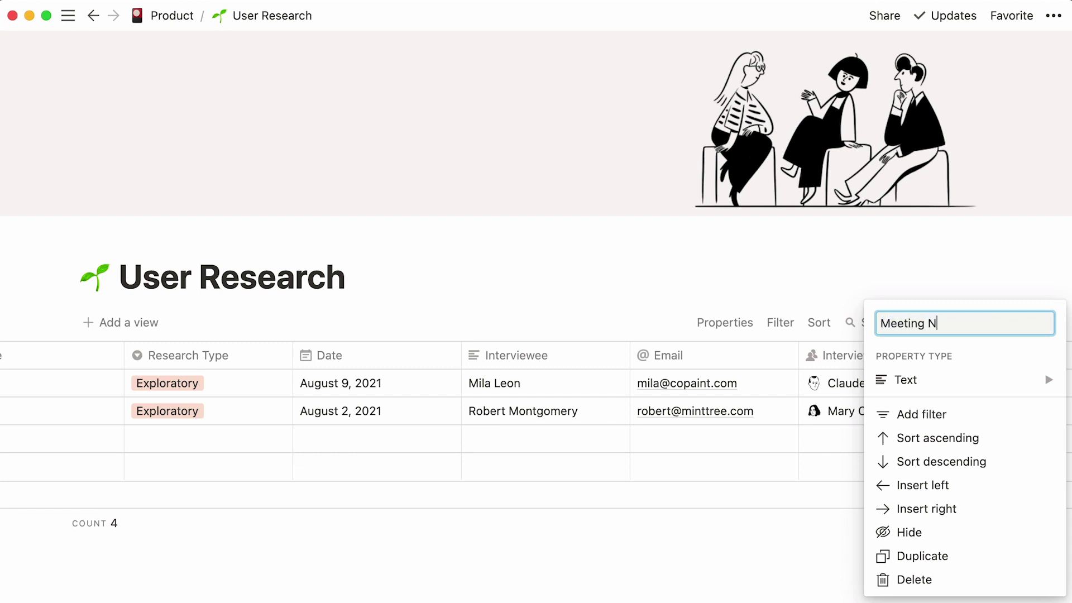
{"action": "type", "text": "otes"}
{"action": "left_click", "coordinate": [977, 378]}
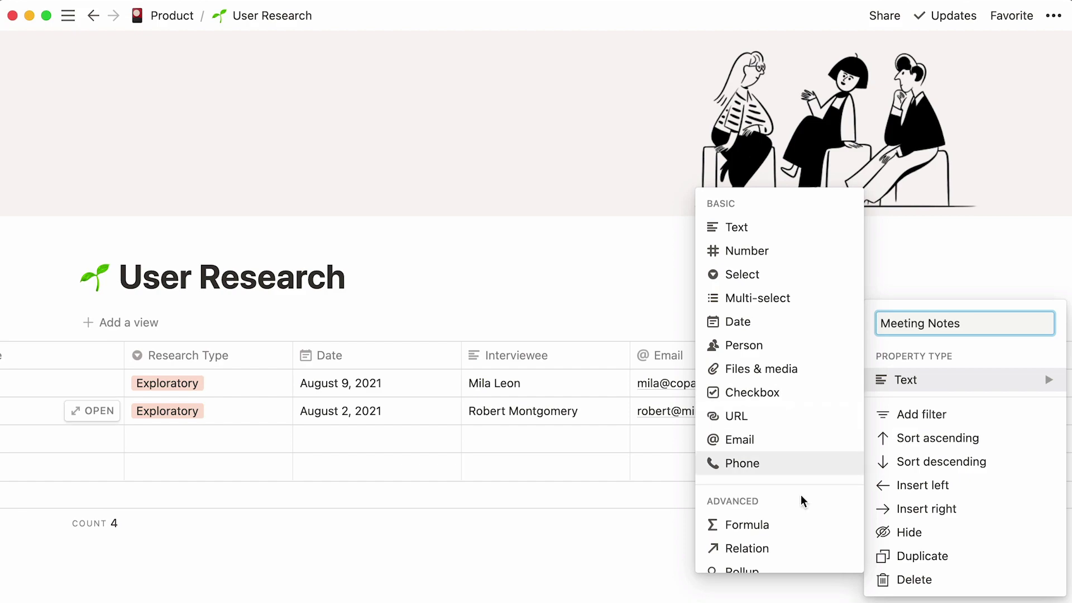
{"action": "left_click", "coordinate": [801, 548]}
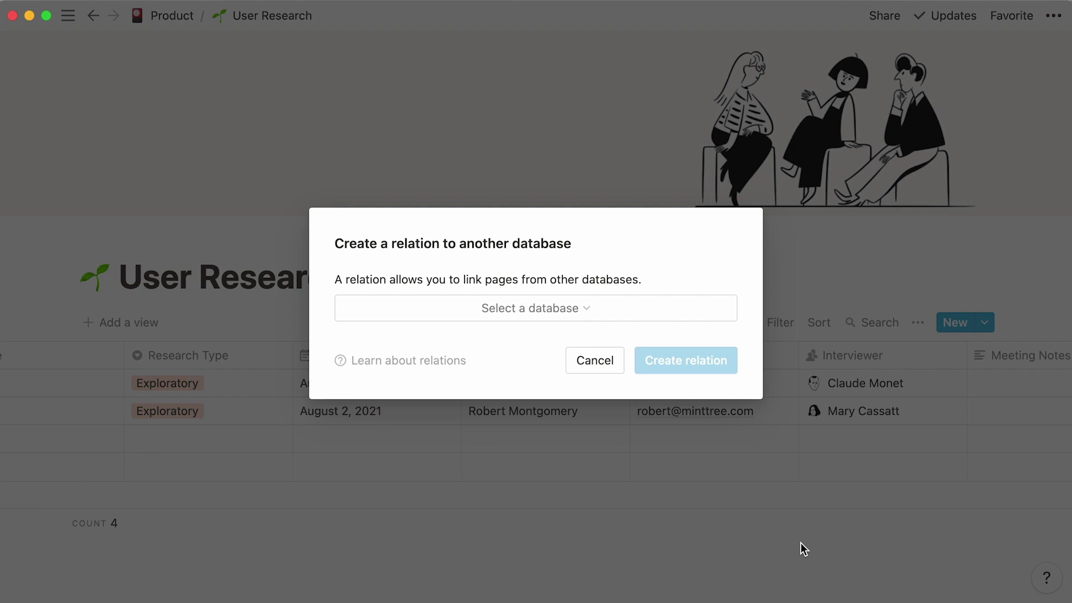
{"action": "left_click", "coordinate": [615, 313]}
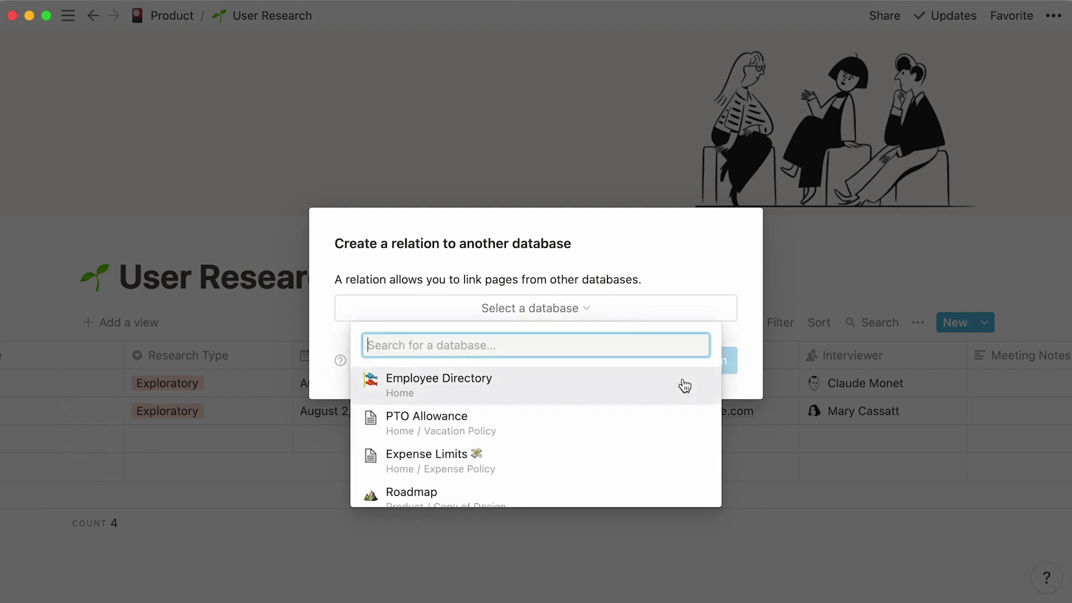
{"action": "scroll", "coordinate": [684, 386], "scroll_direction": "down", "scroll_amount": 5}
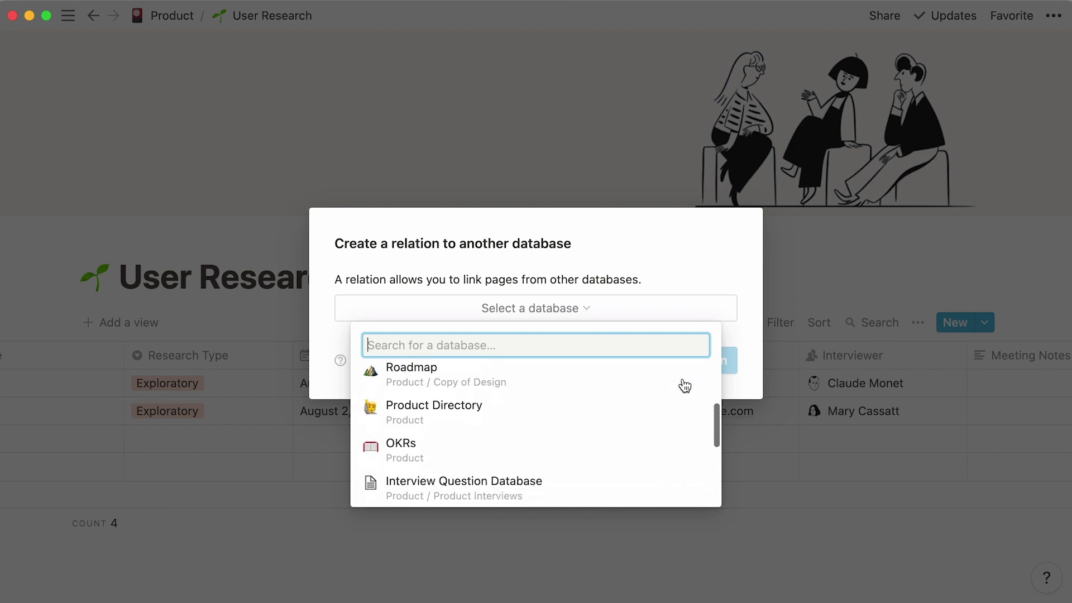
{"action": "type", "text": "meeting notes"}
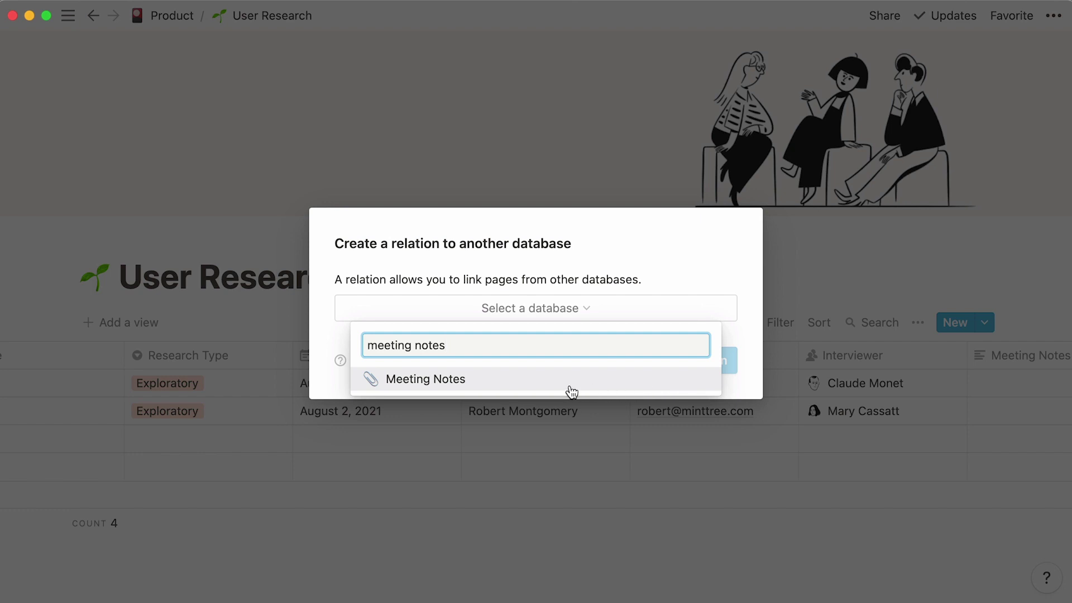
{"action": "left_click", "coordinate": [569, 385]}
{"action": "left_click", "coordinate": [651, 372]}
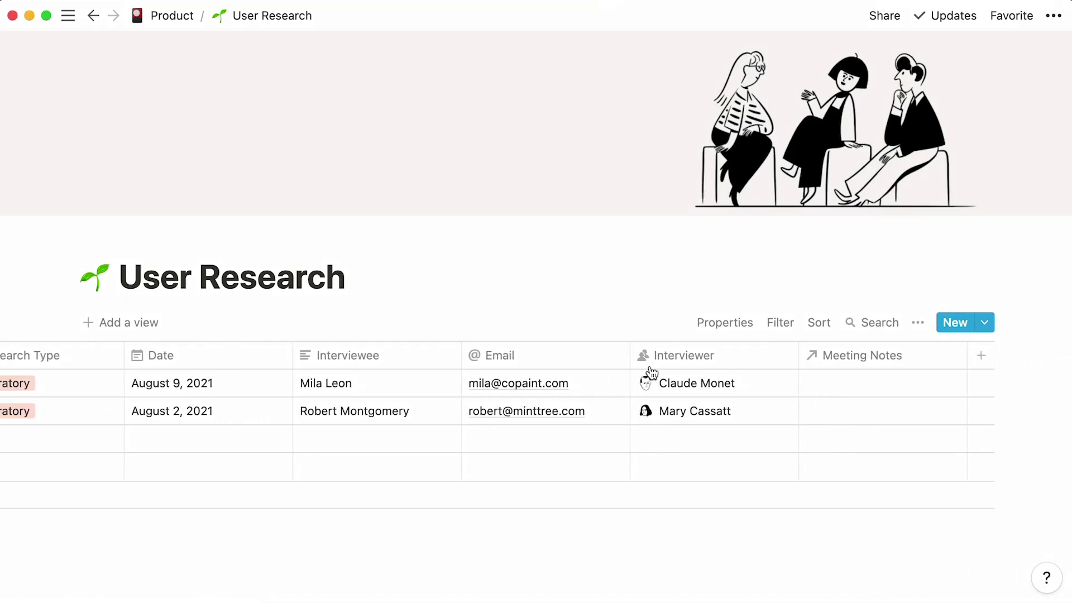
- Link Weekly Sync 08-16-2021 and Sprint 22 - Planning to the August 9 Copaint interview
{"action": "left_click", "coordinate": [824, 385]}
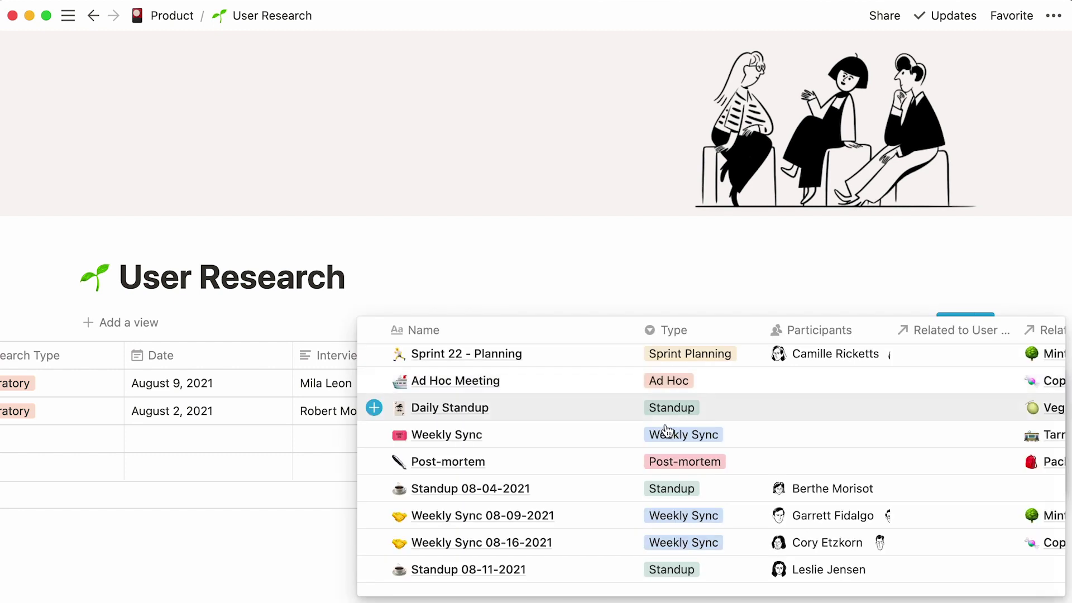
{"action": "left_click", "coordinate": [374, 542]}
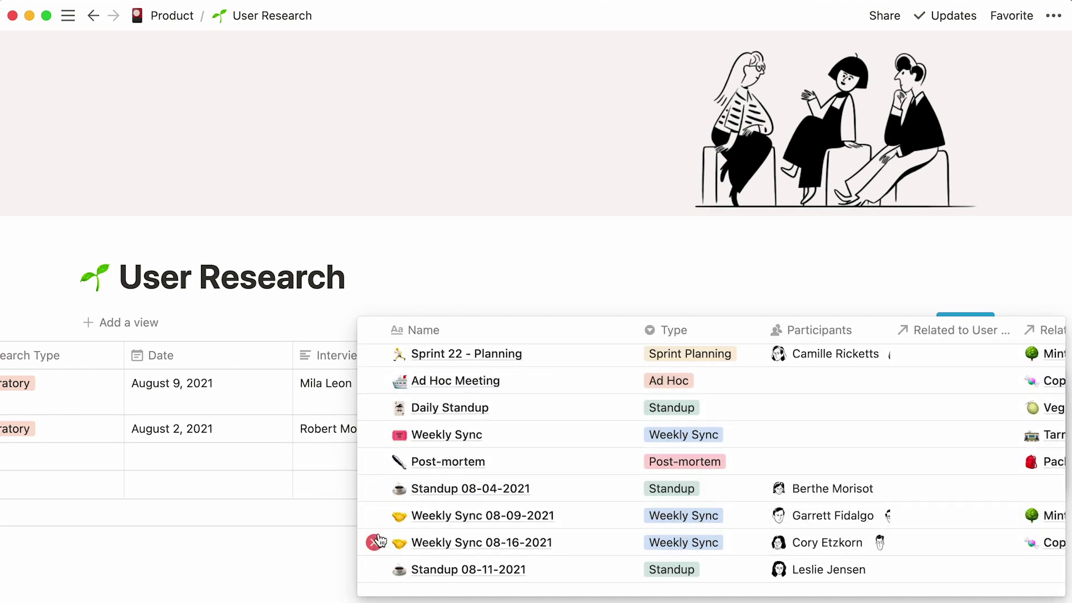
{"action": "mouse_move", "coordinate": [369, 385]}
{"action": "left_click", "coordinate": [374, 354]}
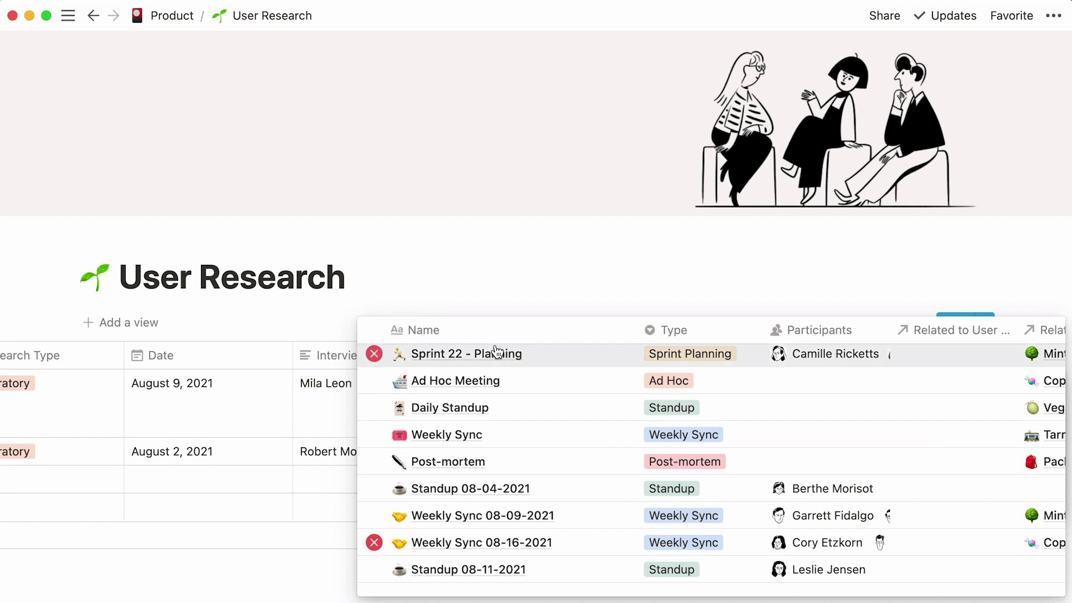
{"action": "left_click", "coordinate": [656, 286]}
- Link Standup 08-04-2021 and Ad Hoc Meeting to the August 2 Mint Tree interview
{"action": "key", "text": "Return"}
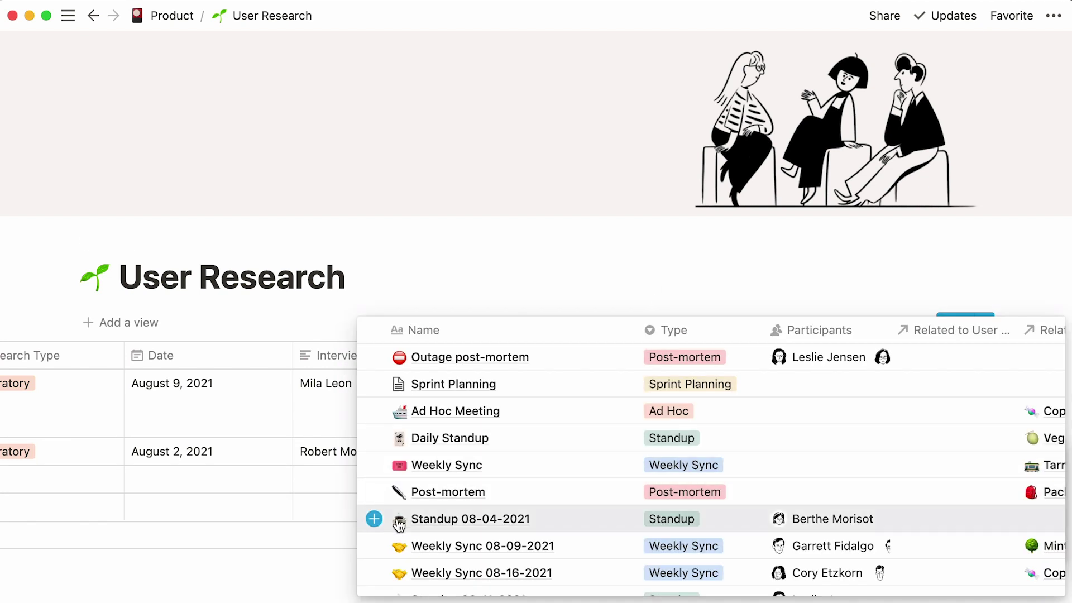
{"action": "left_click", "coordinate": [374, 518]}
{"action": "left_click", "coordinate": [373, 411]}
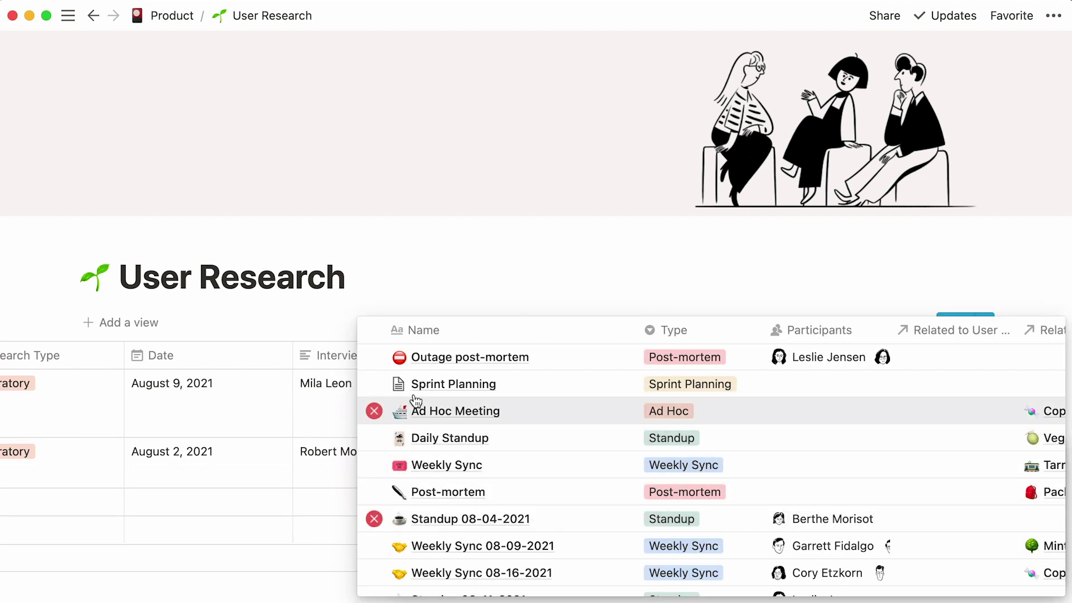
{"action": "left_click", "coordinate": [564, 292]}
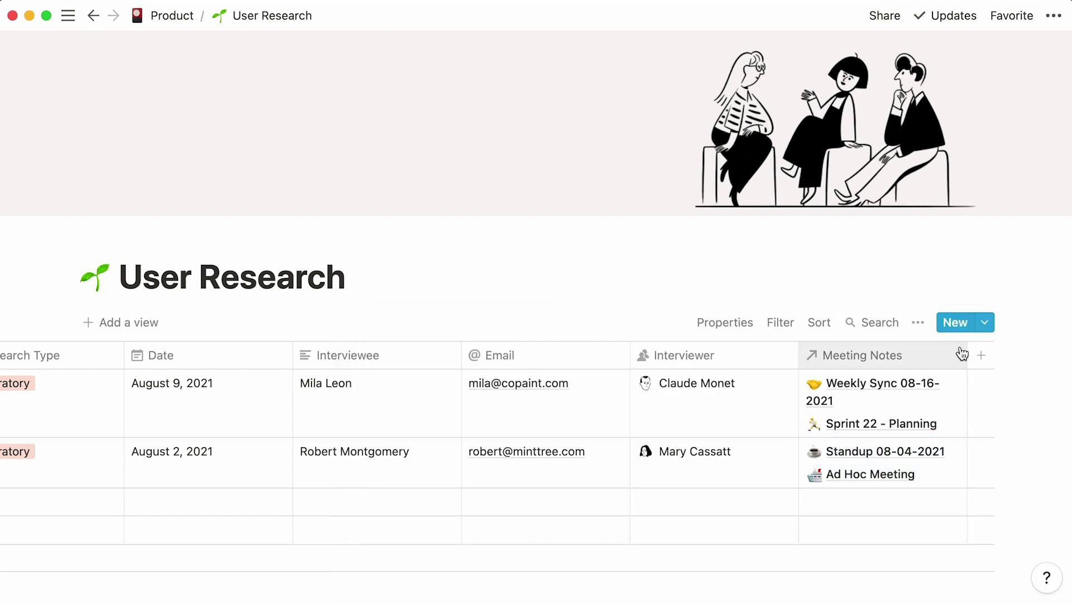
- Widen Meeting Notes, narrow the other columns, and order them Interviewee, Email, Date
{"action": "left_click_drag", "start_coordinate": [968, 355], "coordinate": [998, 355]}
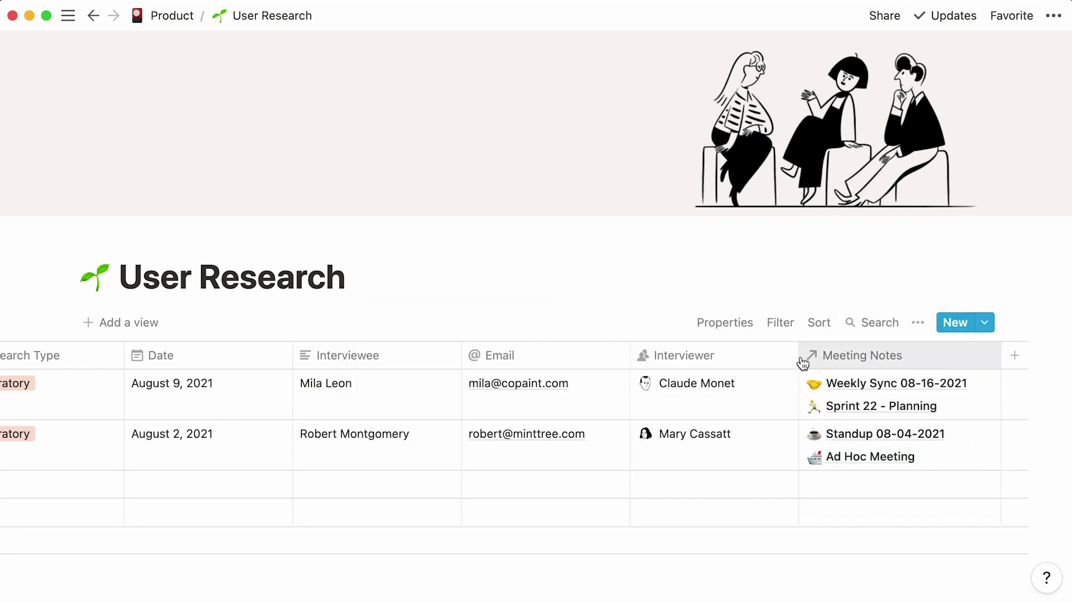
{"action": "left_click_drag", "start_coordinate": [799, 358], "coordinate": [756, 363]}
{"action": "left_click_drag", "start_coordinate": [640, 355], "coordinate": [607, 357]}
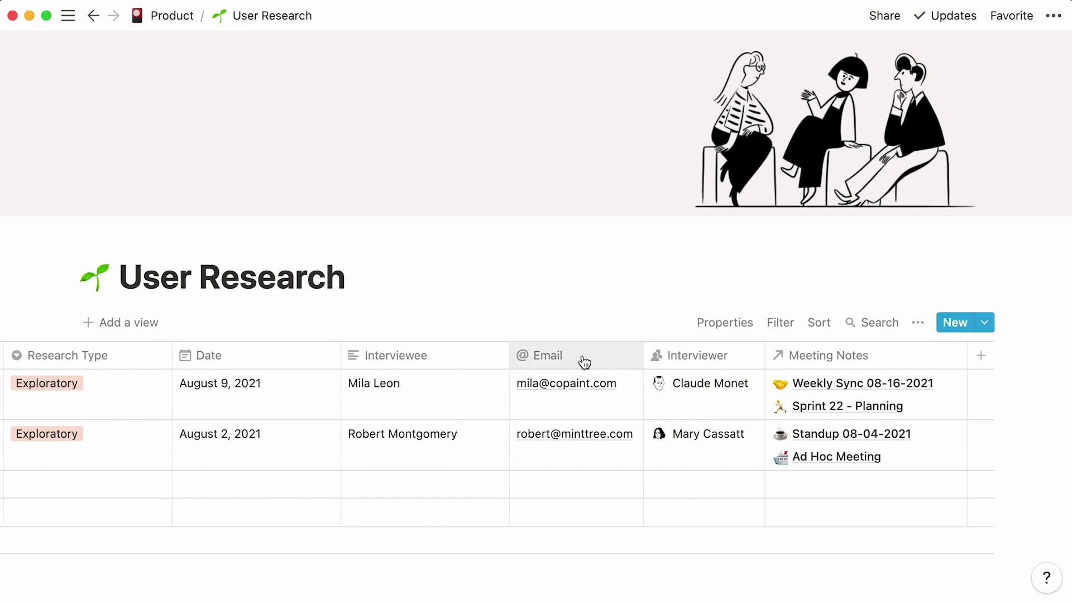
{"action": "left_click_drag", "start_coordinate": [506, 356], "coordinate": [465, 357]}
{"action": "left_click_drag", "start_coordinate": [381, 355], "coordinate": [61, 356]}
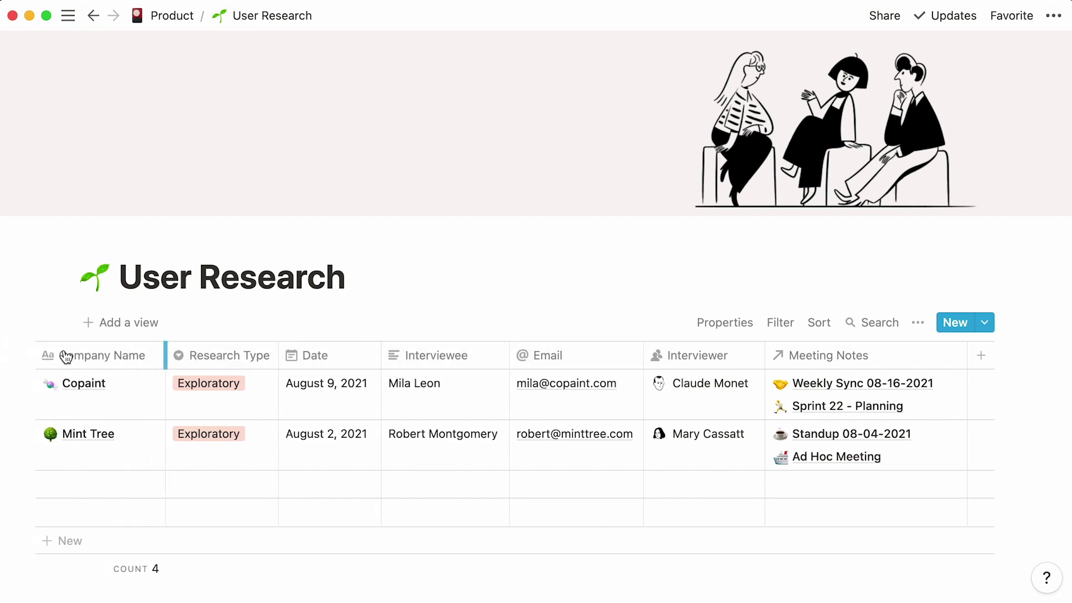
{"action": "left_click_drag", "start_coordinate": [354, 358], "coordinate": [385, 356]}
{"action": "left_click_drag", "start_coordinate": [536, 355], "coordinate": [446, 355]}
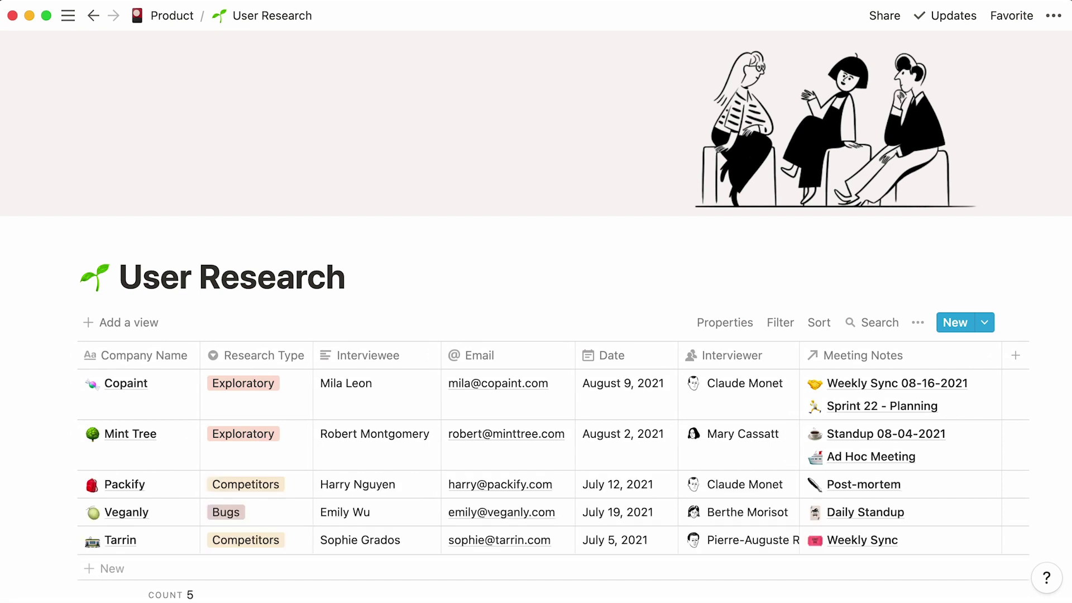
- Sort the interviews by Date, descending, then bring up the Add a view choices
{"action": "left_click", "coordinate": [816, 323]}
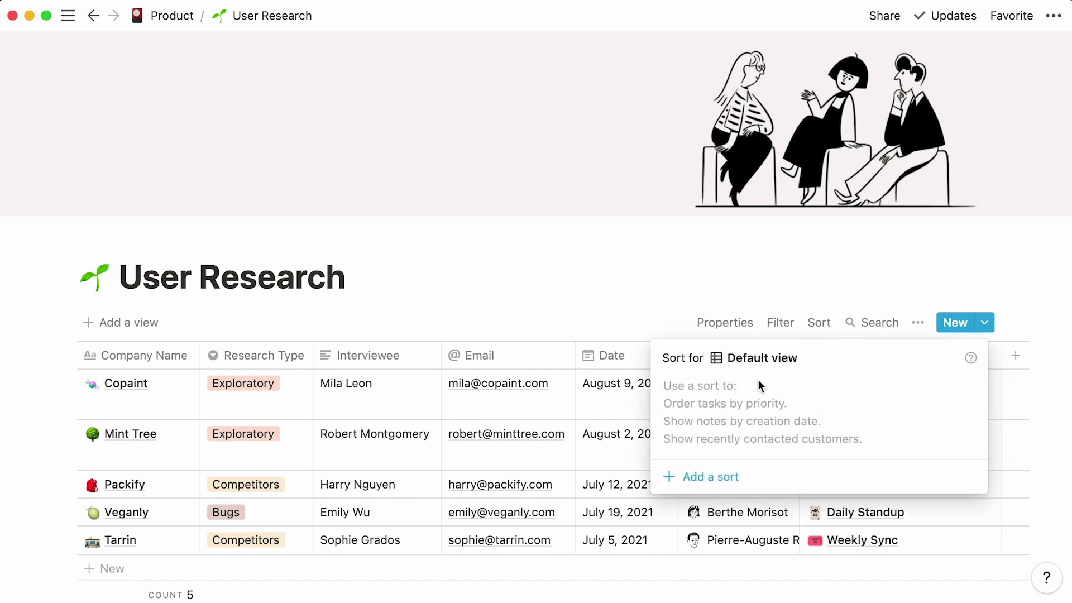
{"action": "left_click", "coordinate": [675, 477]}
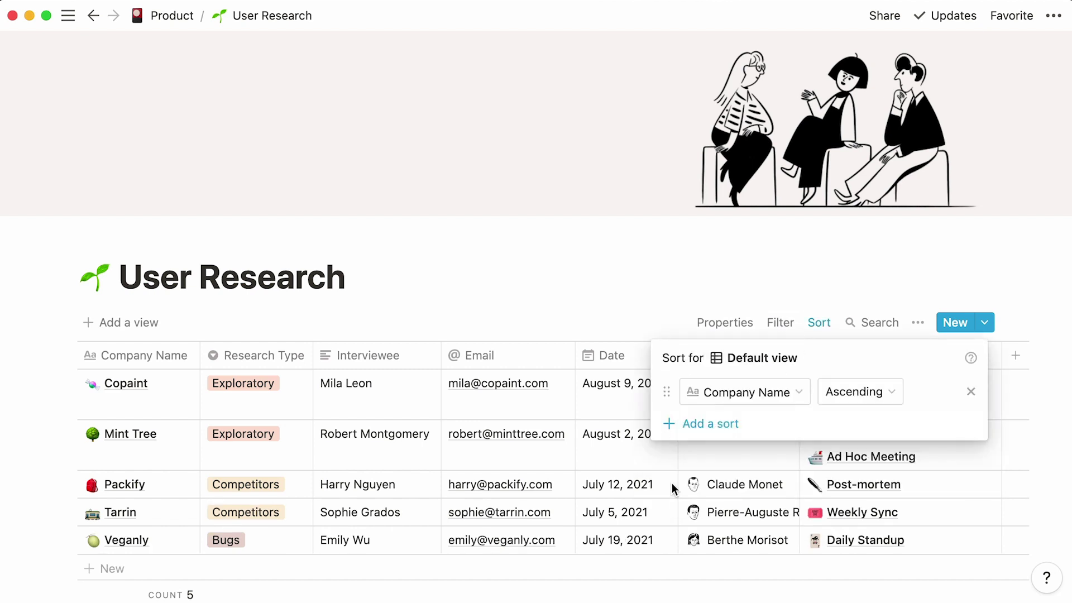
{"action": "left_click", "coordinate": [790, 396]}
{"action": "left_click", "coordinate": [793, 244]}
{"action": "left_click", "coordinate": [834, 396]}
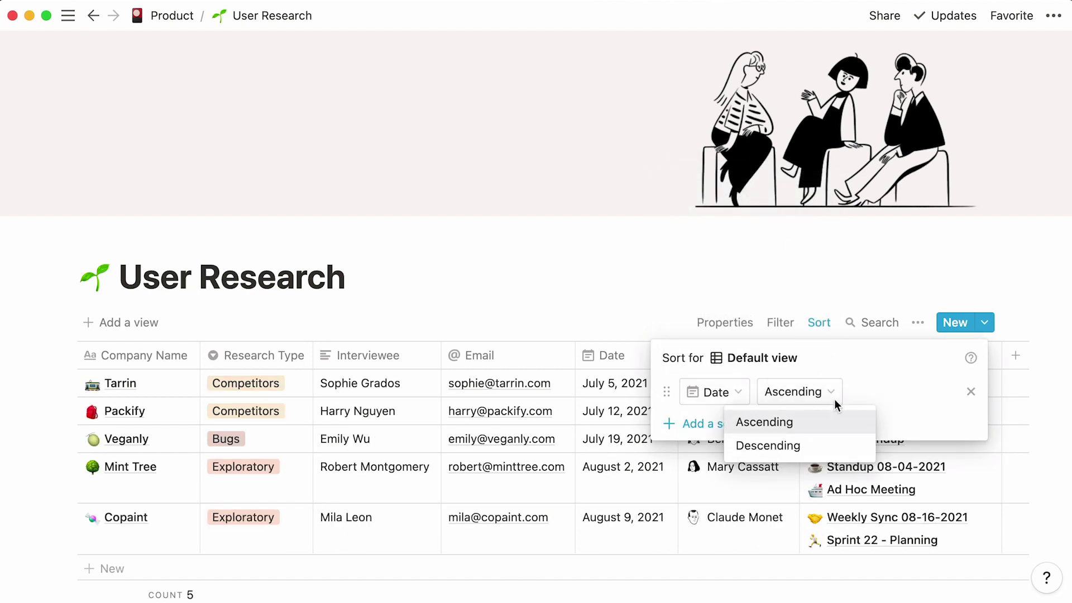
{"action": "left_click", "coordinate": [825, 445]}
{"action": "left_click", "coordinate": [632, 301]}
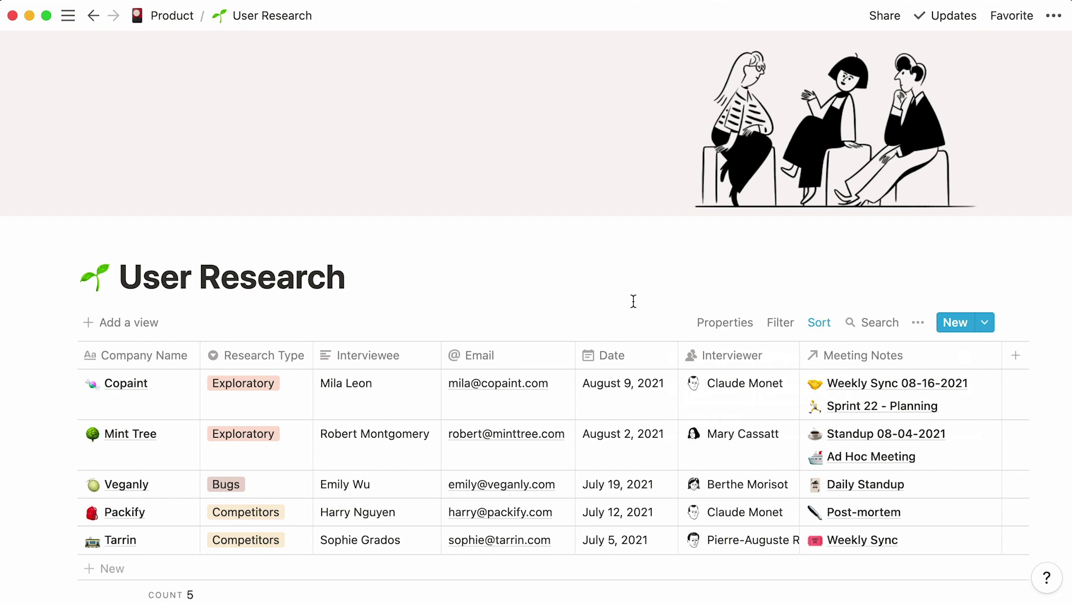
{"action": "left_click", "coordinate": [159, 334]}
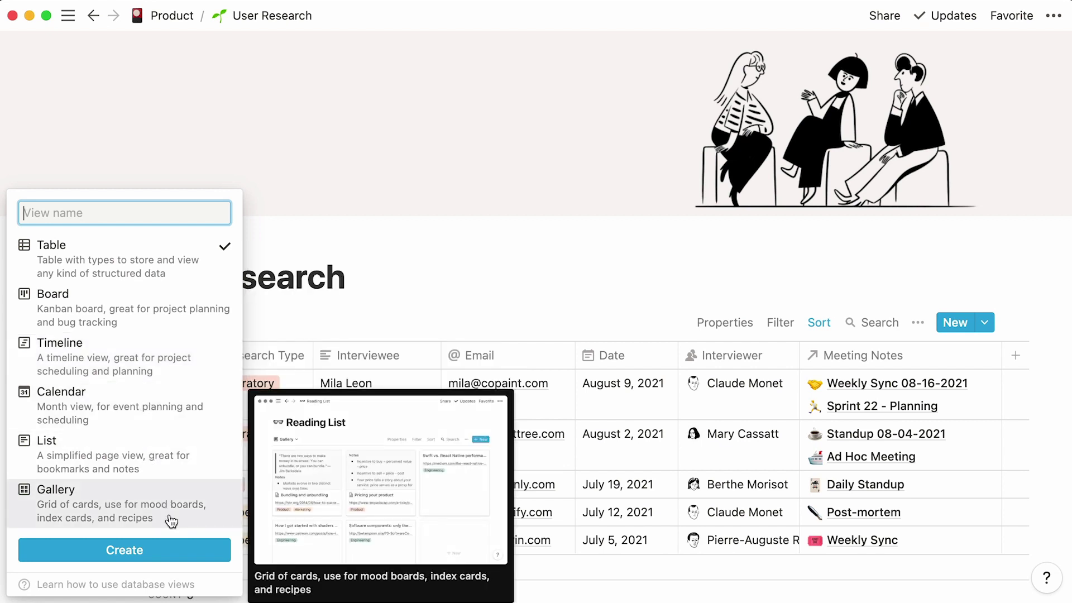
- Dismiss the Add a view popup without creating a new view
{"action": "left_click", "coordinate": [453, 299]}
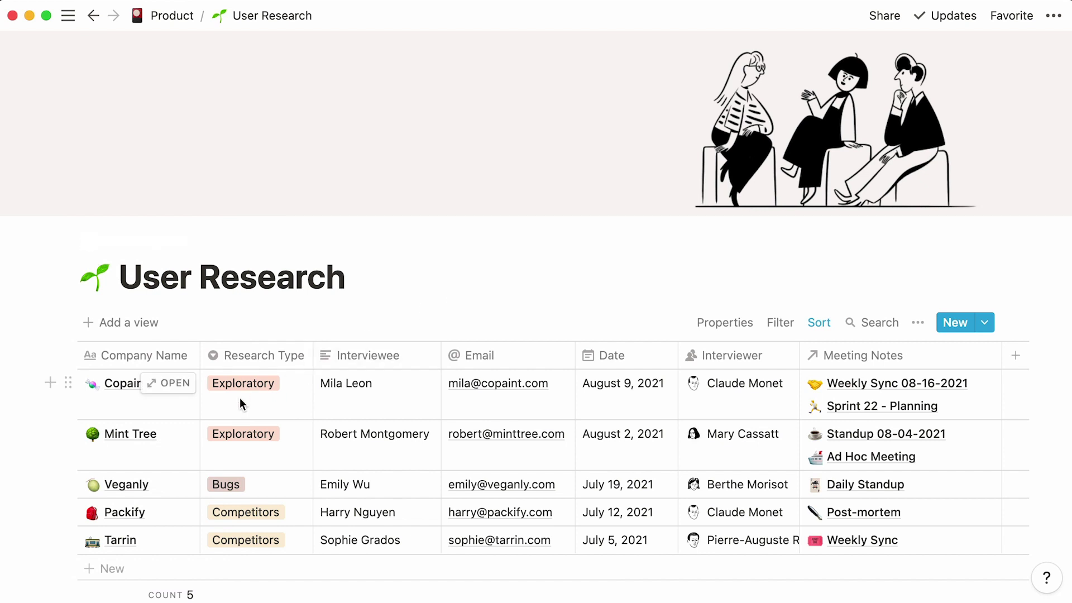
{"action": "left_click", "coordinate": [176, 441]}
{"action": "scroll", "coordinate": [176, 441], "scroll_direction": "down", "scroll_amount": 6}
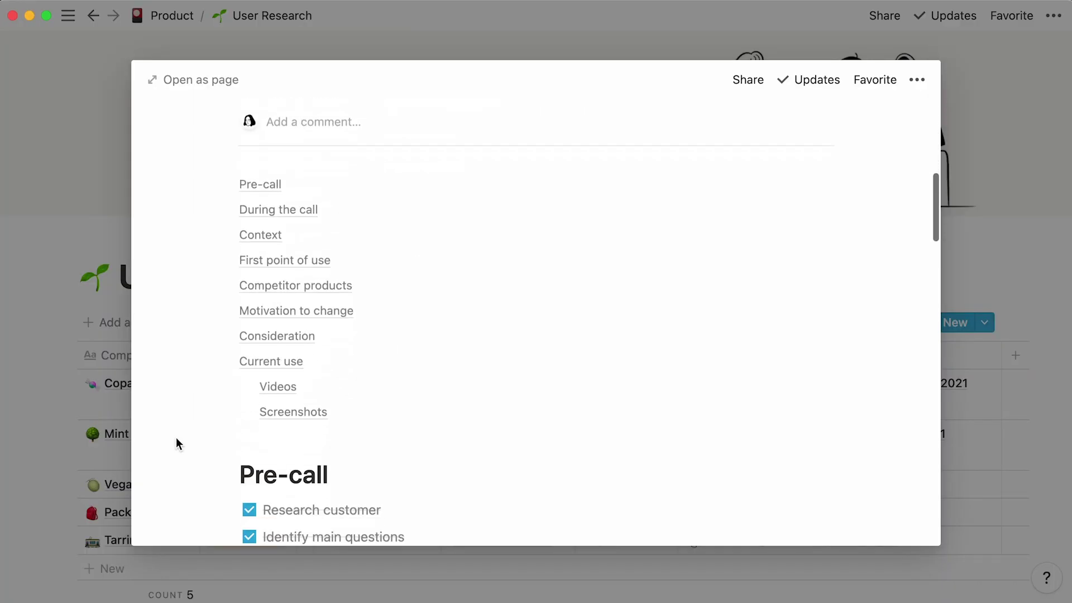
{"action": "scroll", "coordinate": [176, 438], "scroll_direction": "down", "scroll_amount": 10}
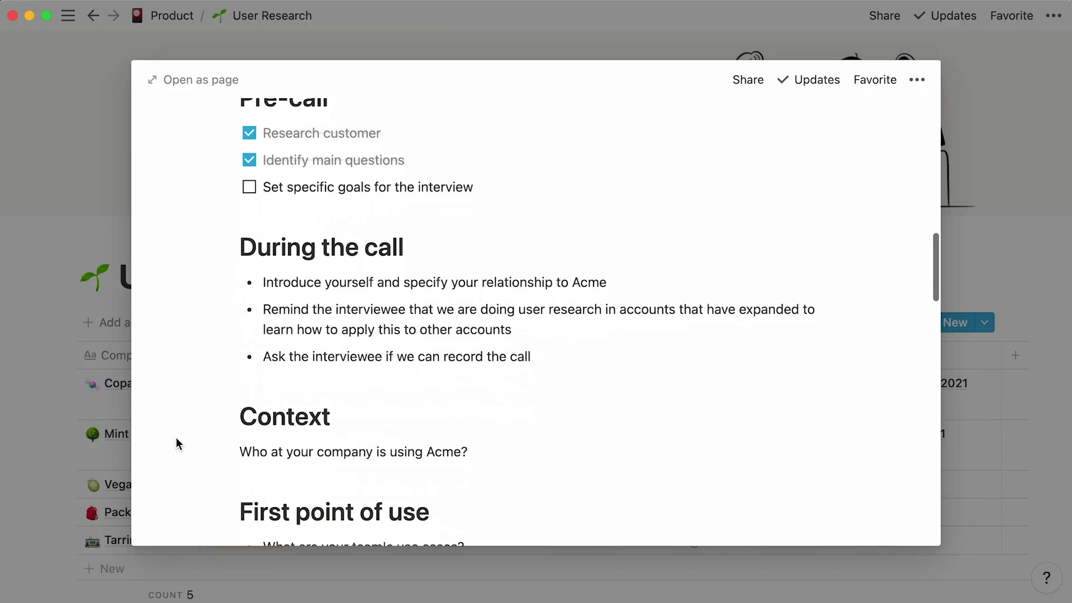
{"action": "scroll", "coordinate": [176, 444], "scroll_direction": "down", "scroll_amount": 15}
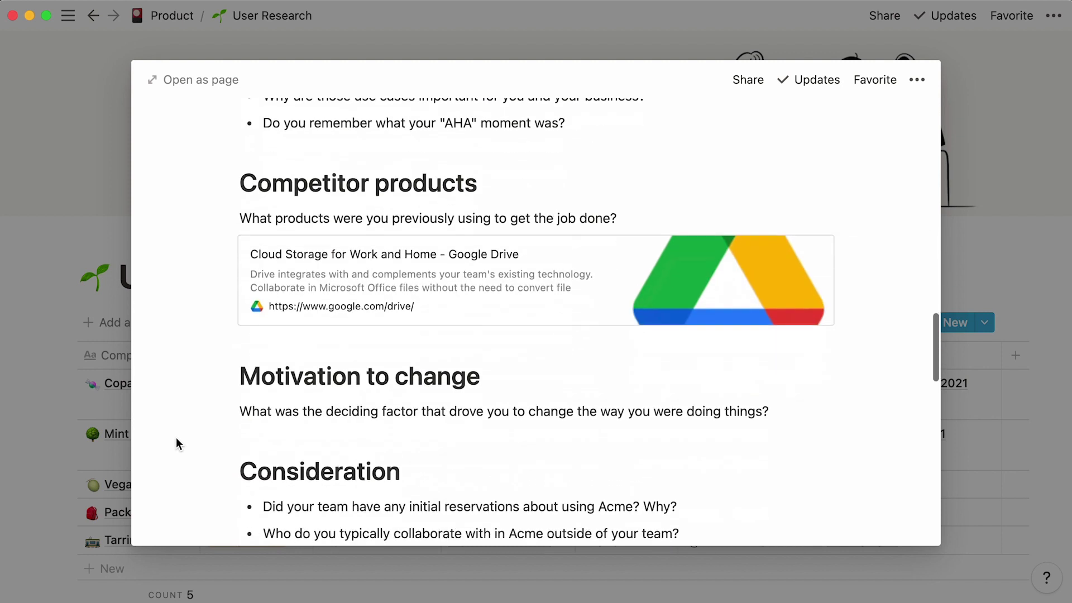
{"action": "scroll", "coordinate": [177, 444], "scroll_direction": "down", "scroll_amount": 10}
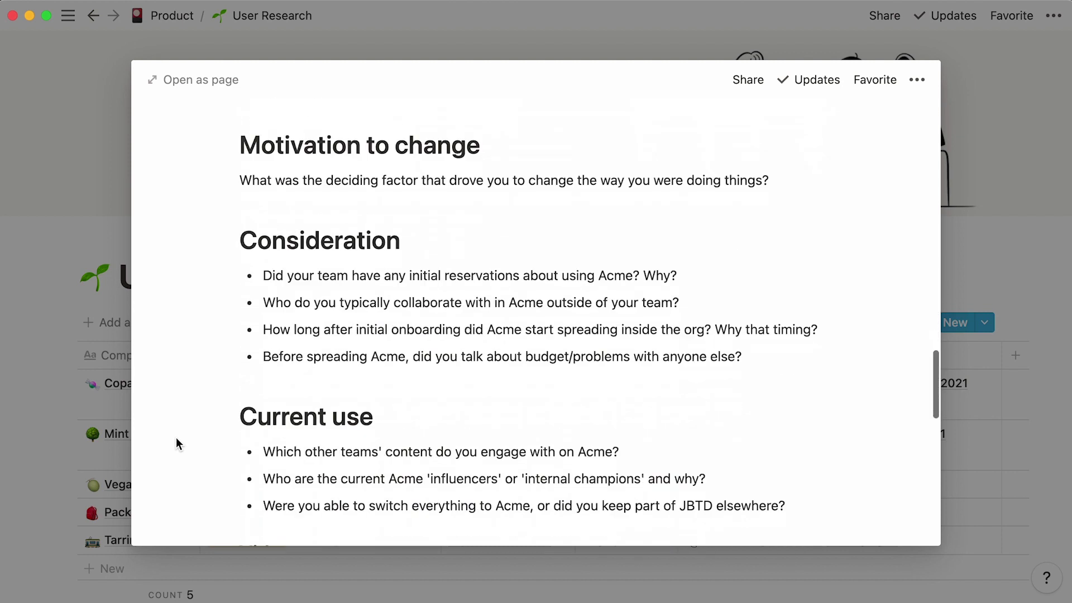
{"action": "scroll", "coordinate": [176, 439], "scroll_direction": "down", "scroll_amount": 4}
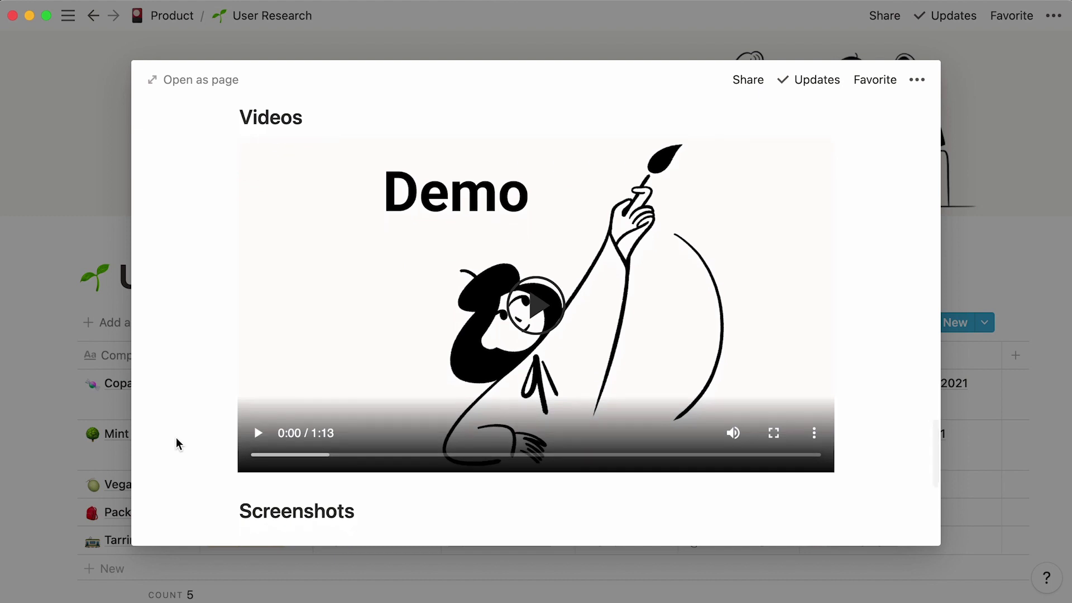
{"action": "scroll", "coordinate": [177, 441], "scroll_direction": "down", "scroll_amount": 8}
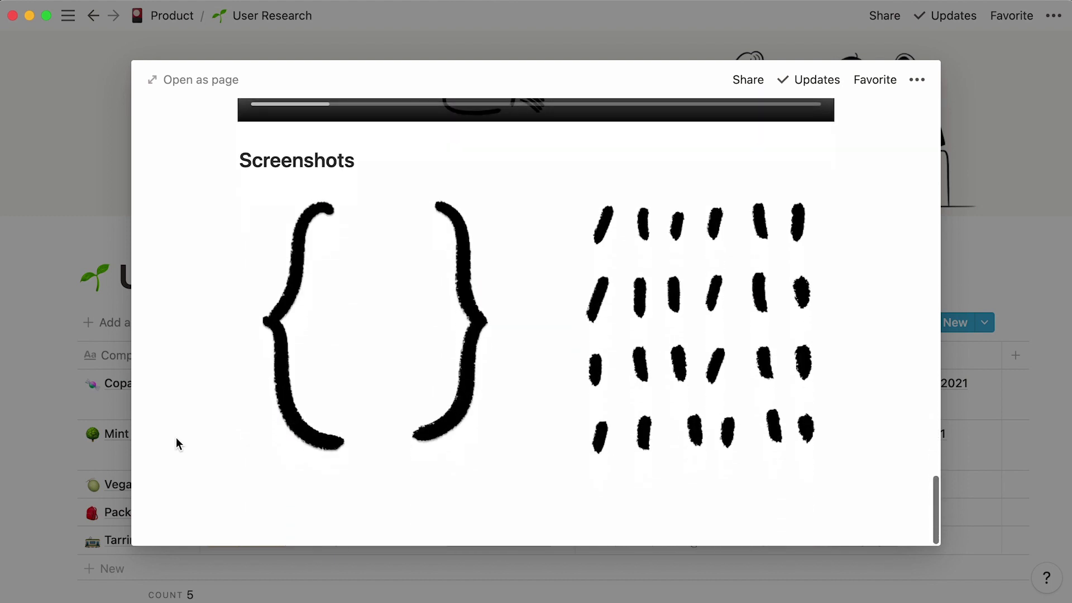
{"action": "left_click", "coordinate": [43, 371]}
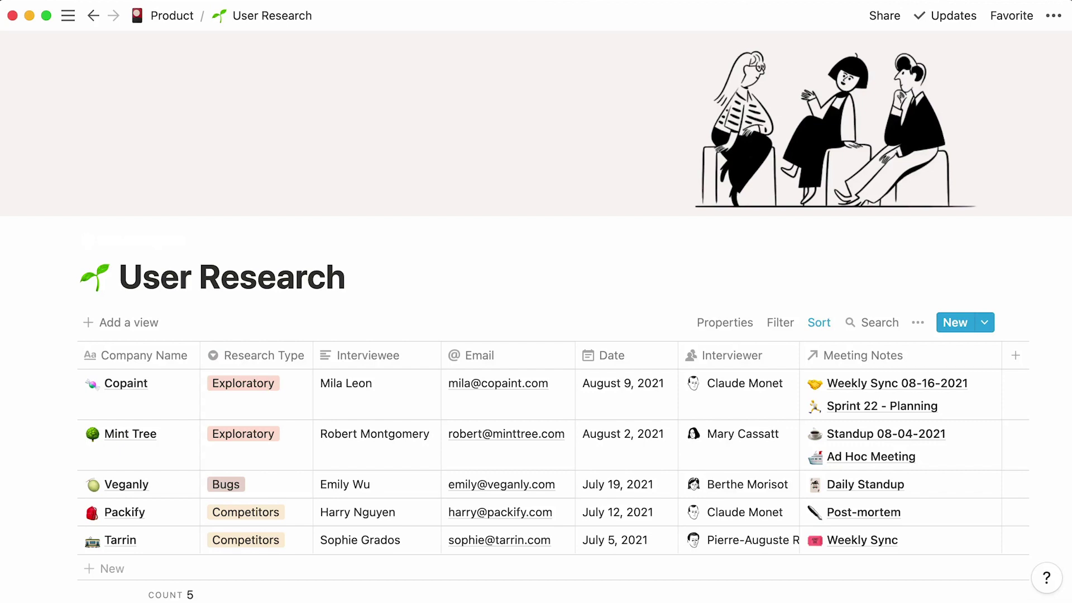